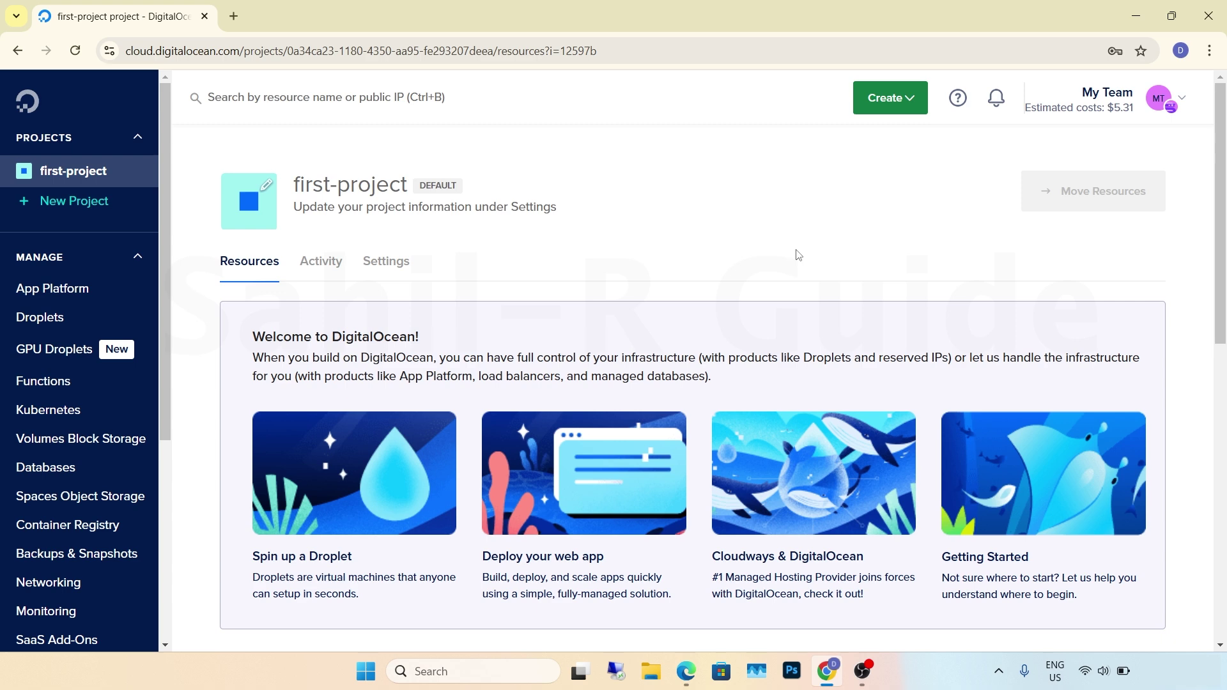
Open the green Create menu on the DigitalOcean first-project page
click(889, 99)
Start a new droplet in the Bangalore region running Ubuntu 20.04 (LTS) x64
click(827, 151)
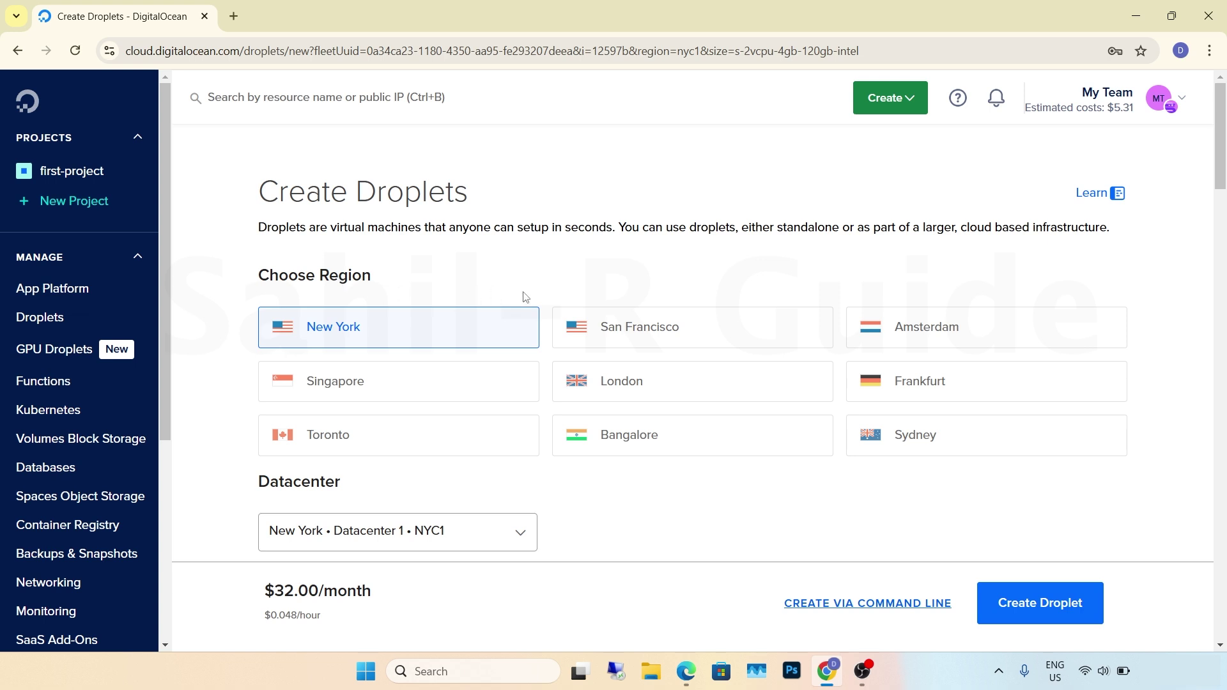
click(599, 453)
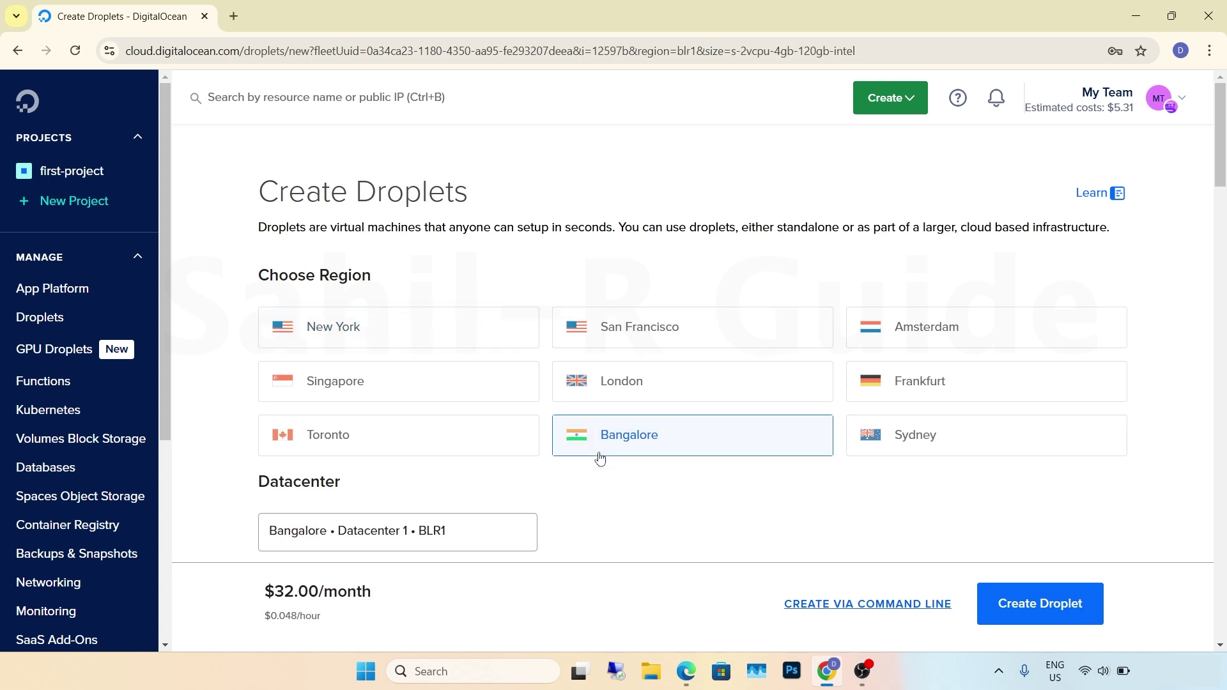
scroll(600, 458, down, 7)
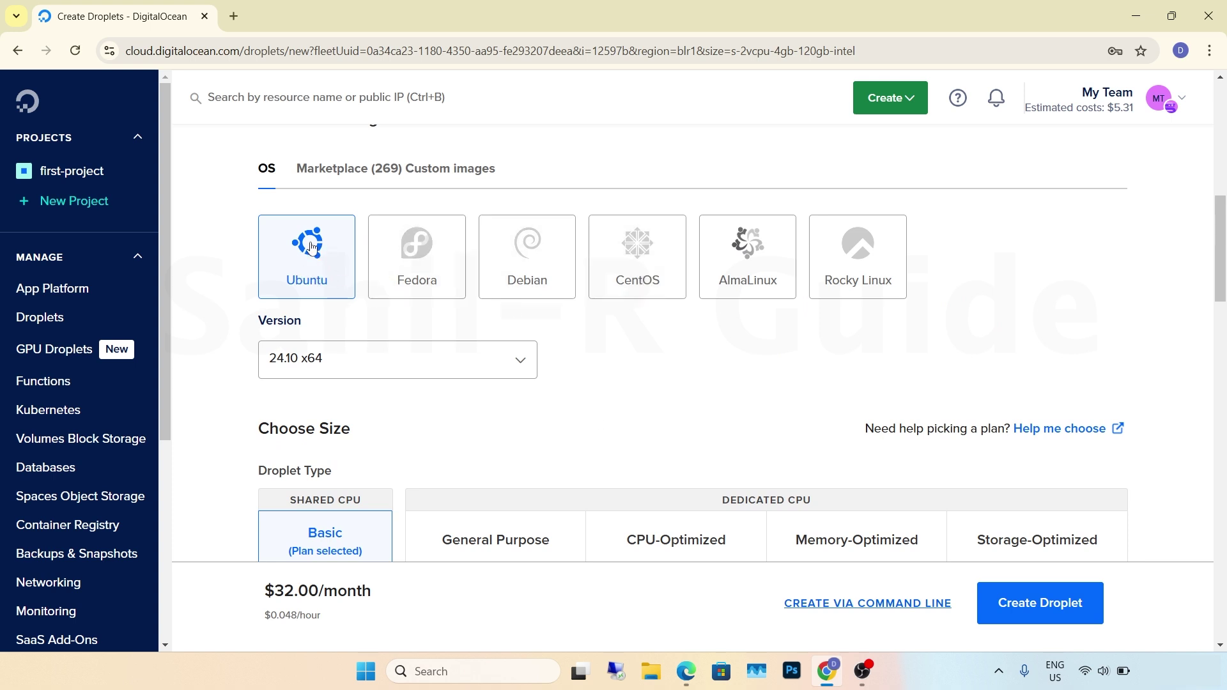
click(487, 369)
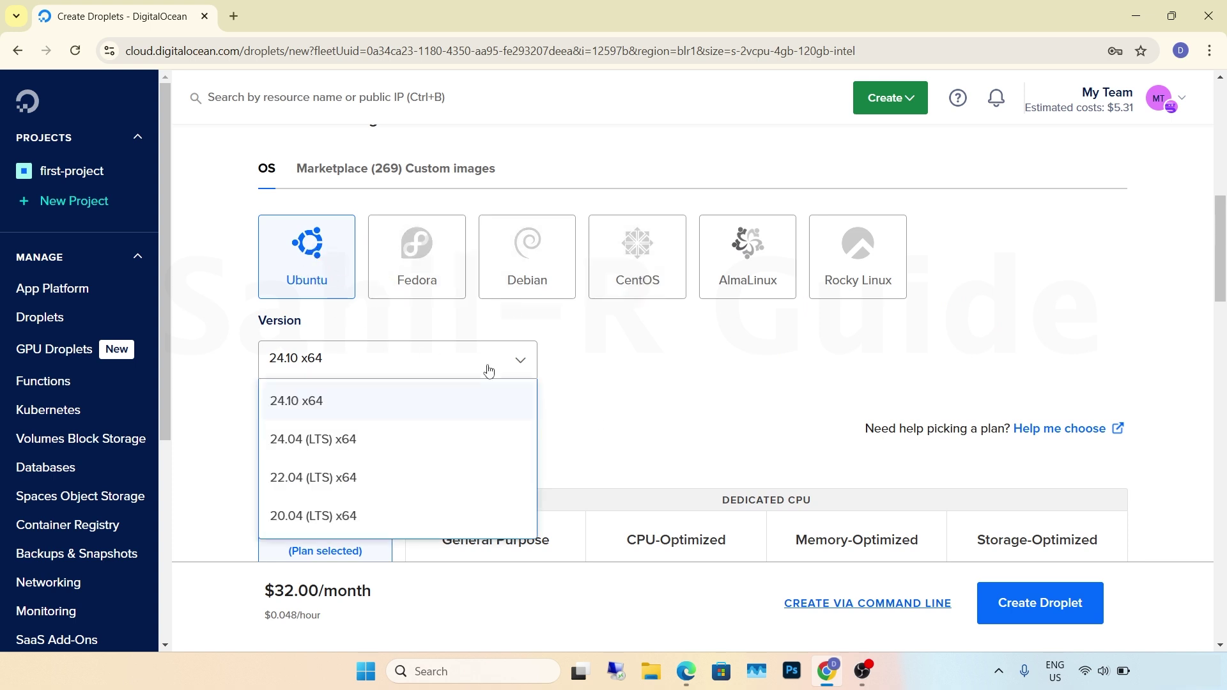
click(280, 522)
Choose the Premium AMD CPU option with the $28/month plan
scroll(431, 459, down, 5)
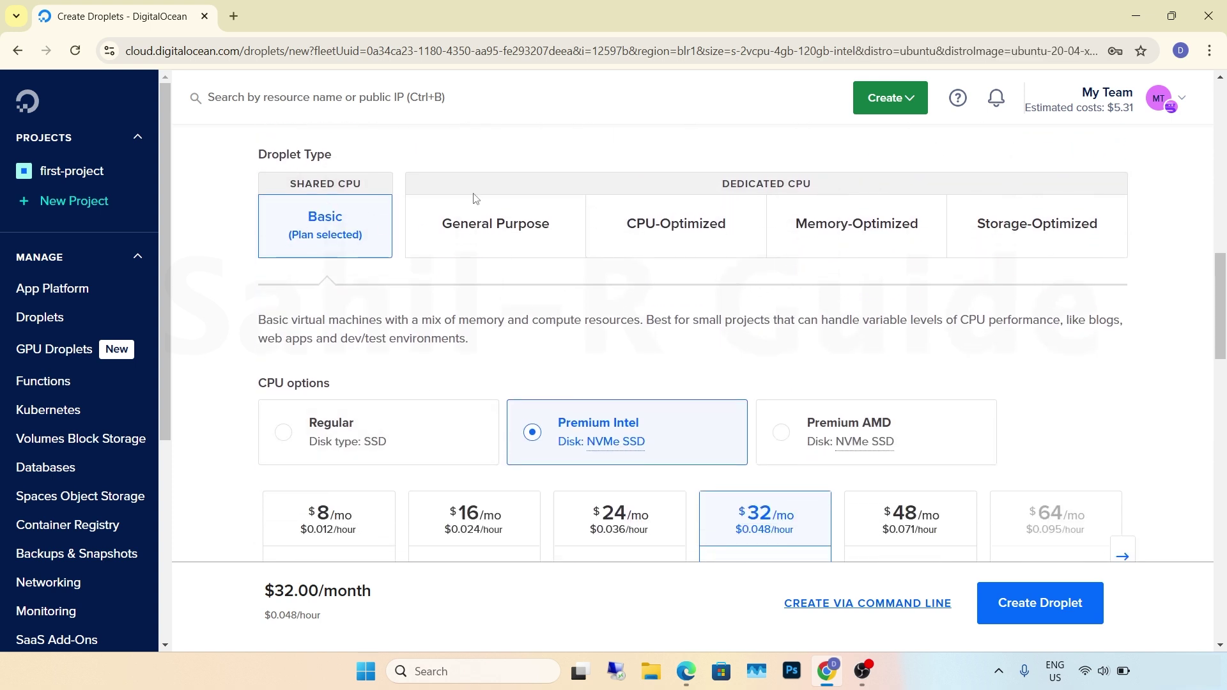
scroll(526, 418, down, 3)
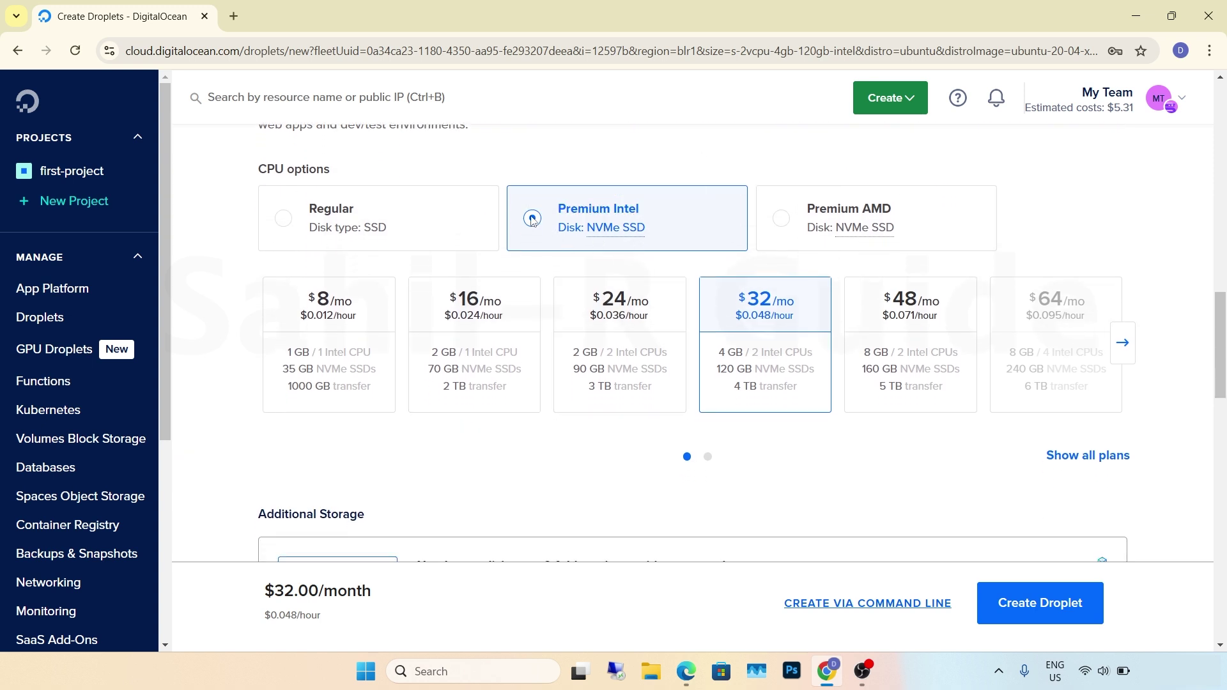
click(799, 213)
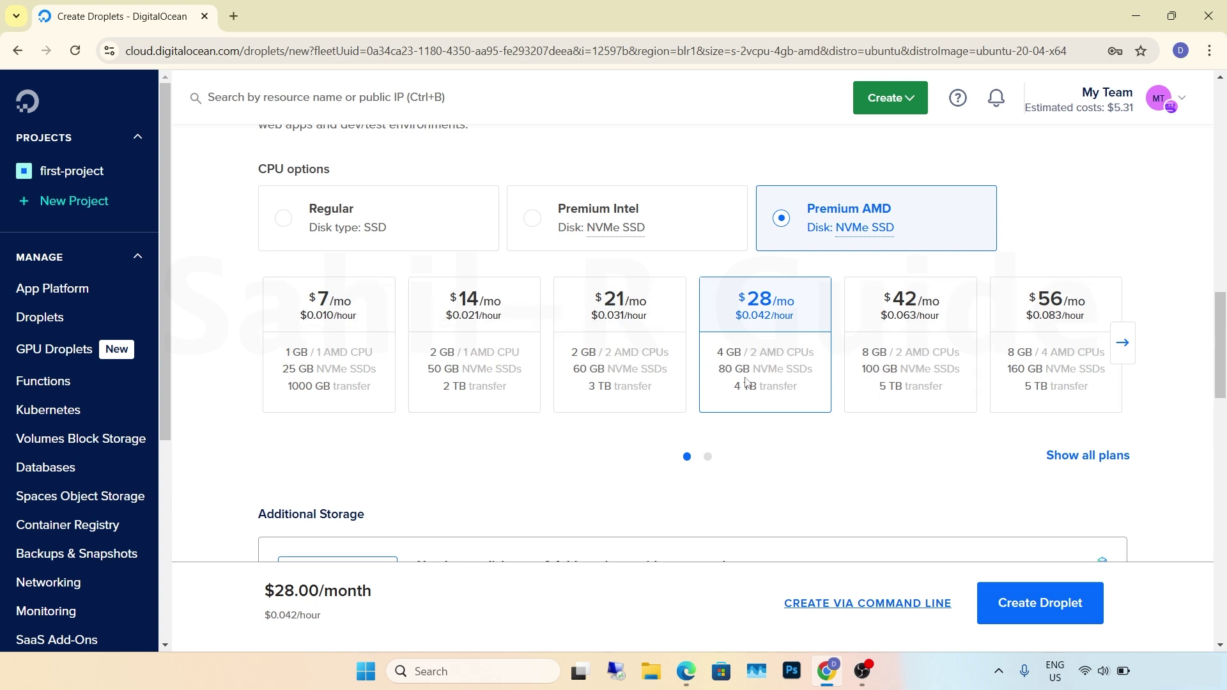
scroll(746, 382, down, 9)
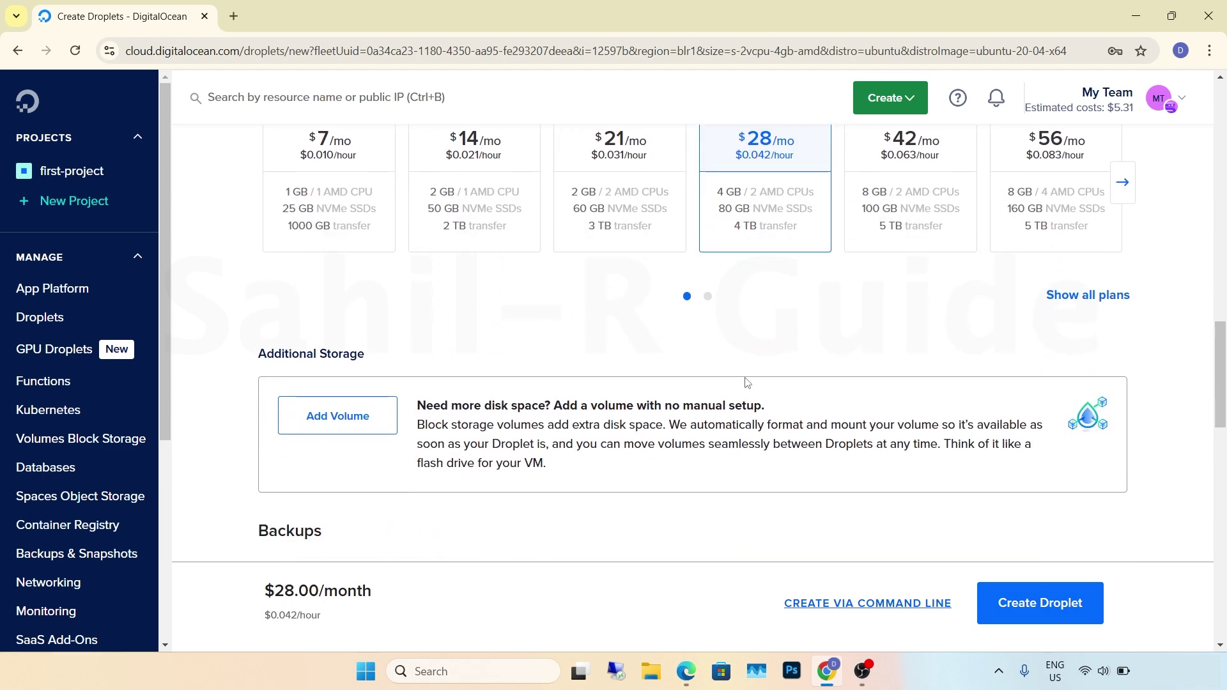
scroll(745, 382, down, 2)
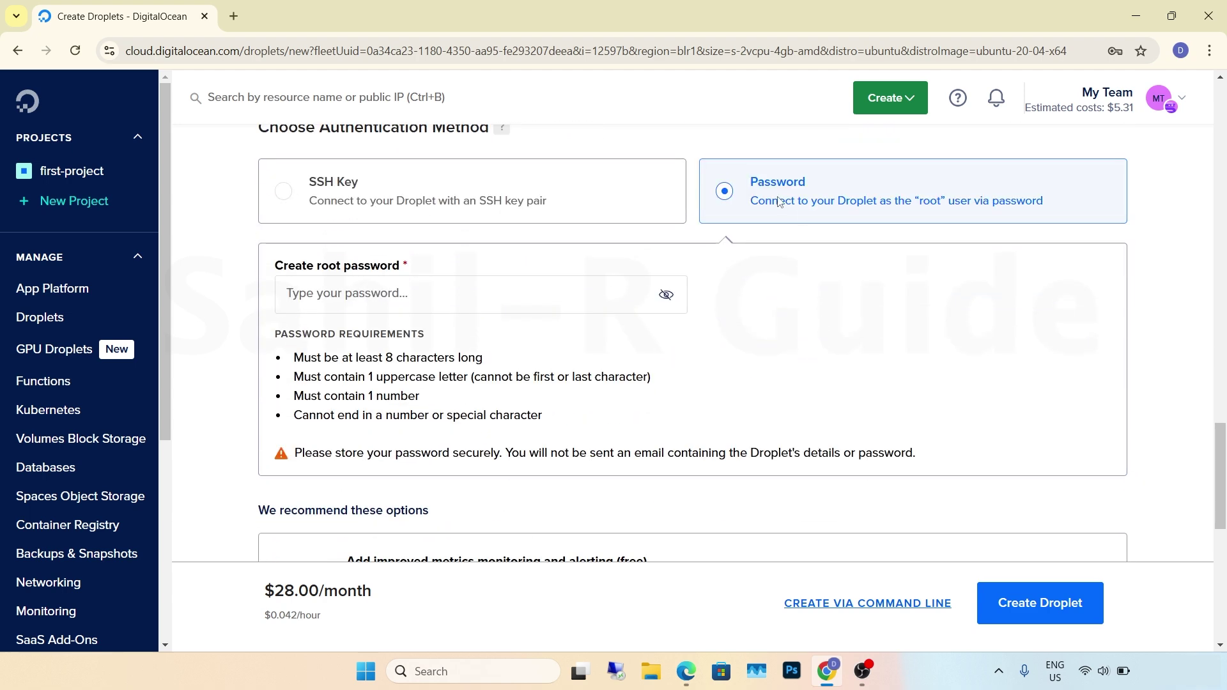
Switch authentication to Password and enter the root password
click(288, 193)
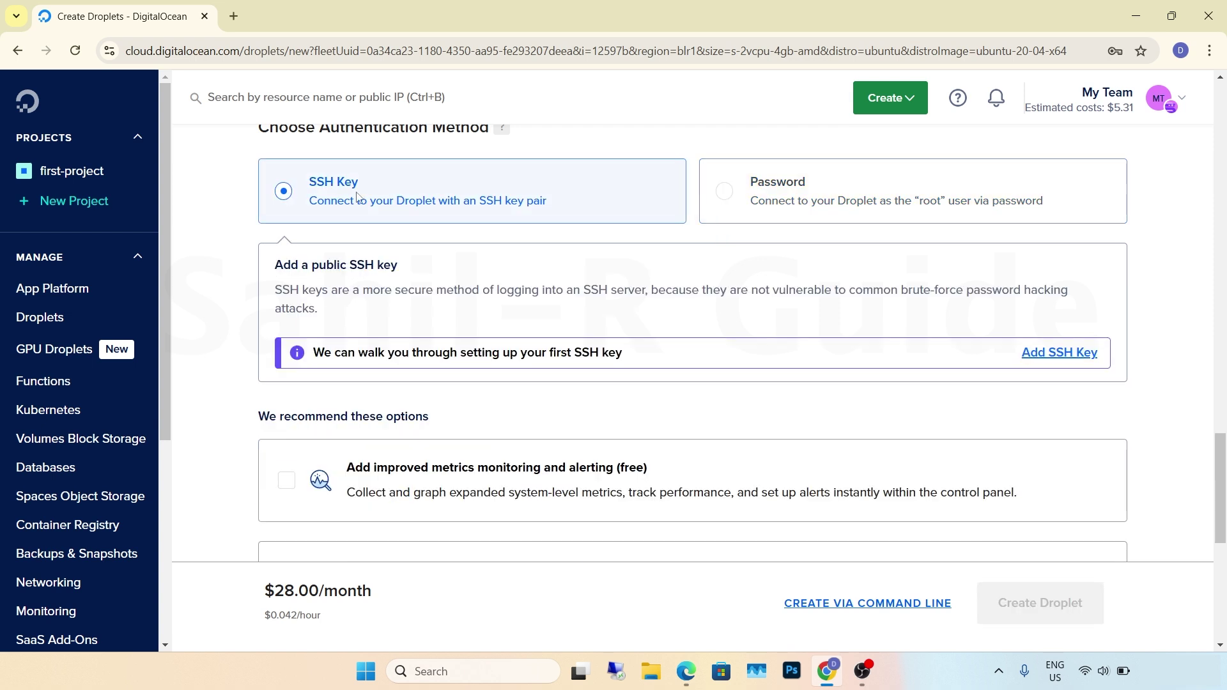
click(722, 199)
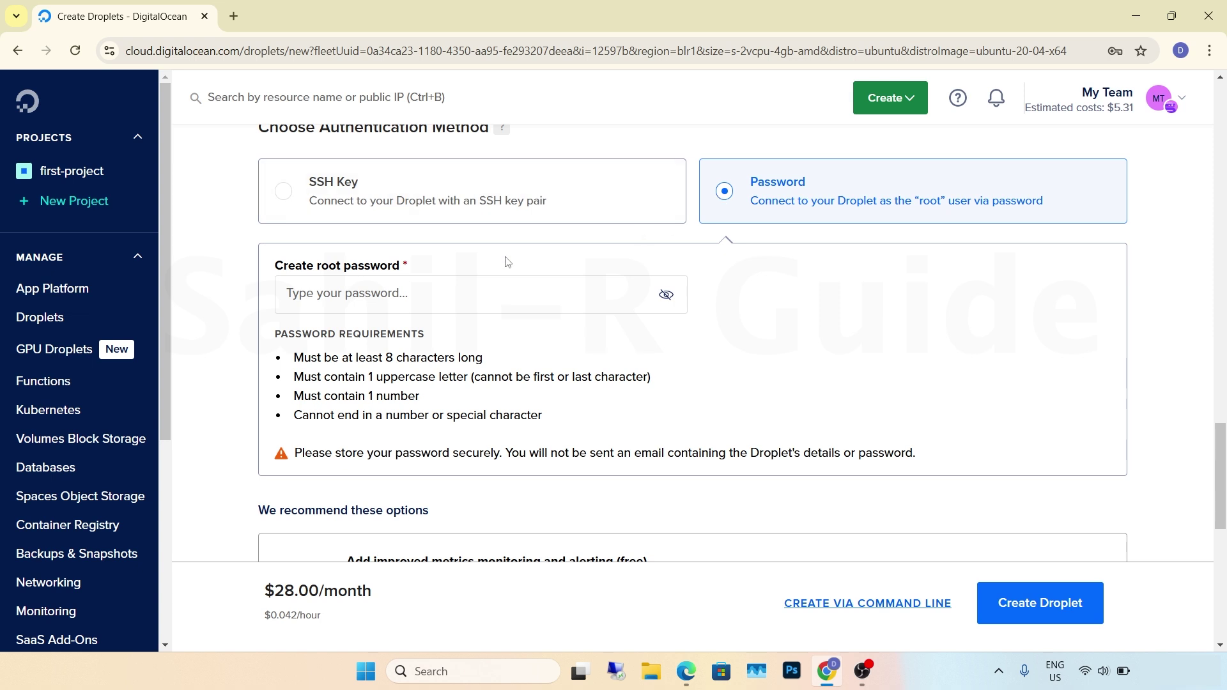
click(320, 294)
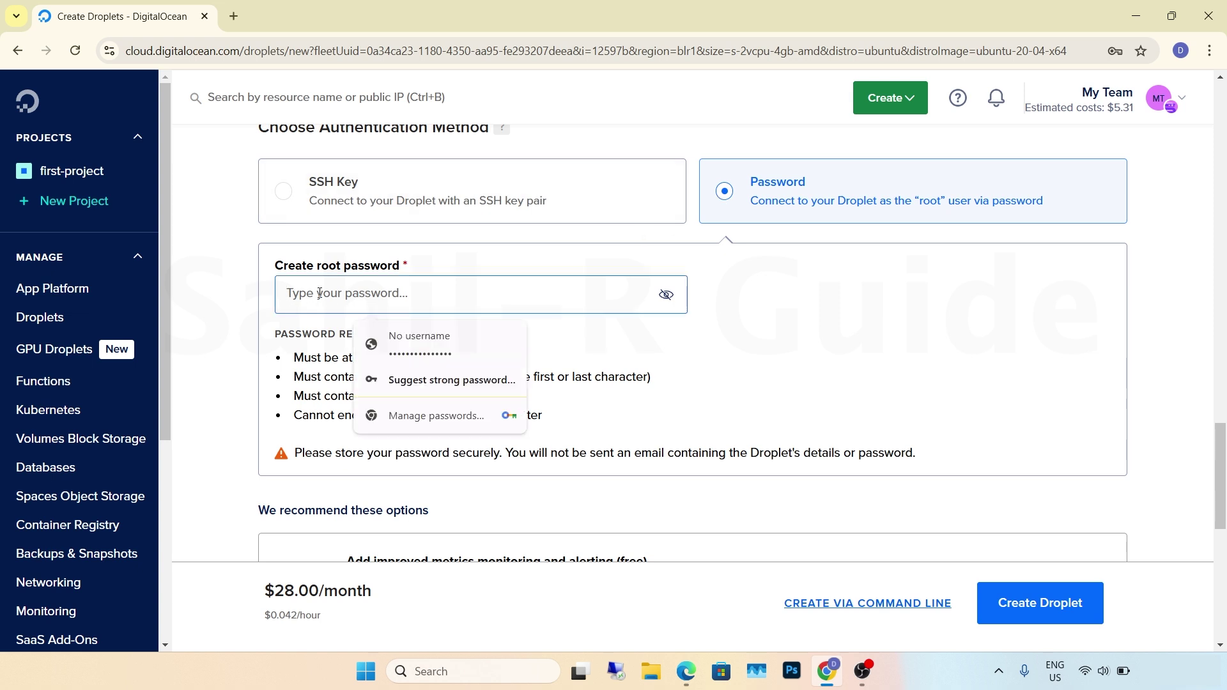
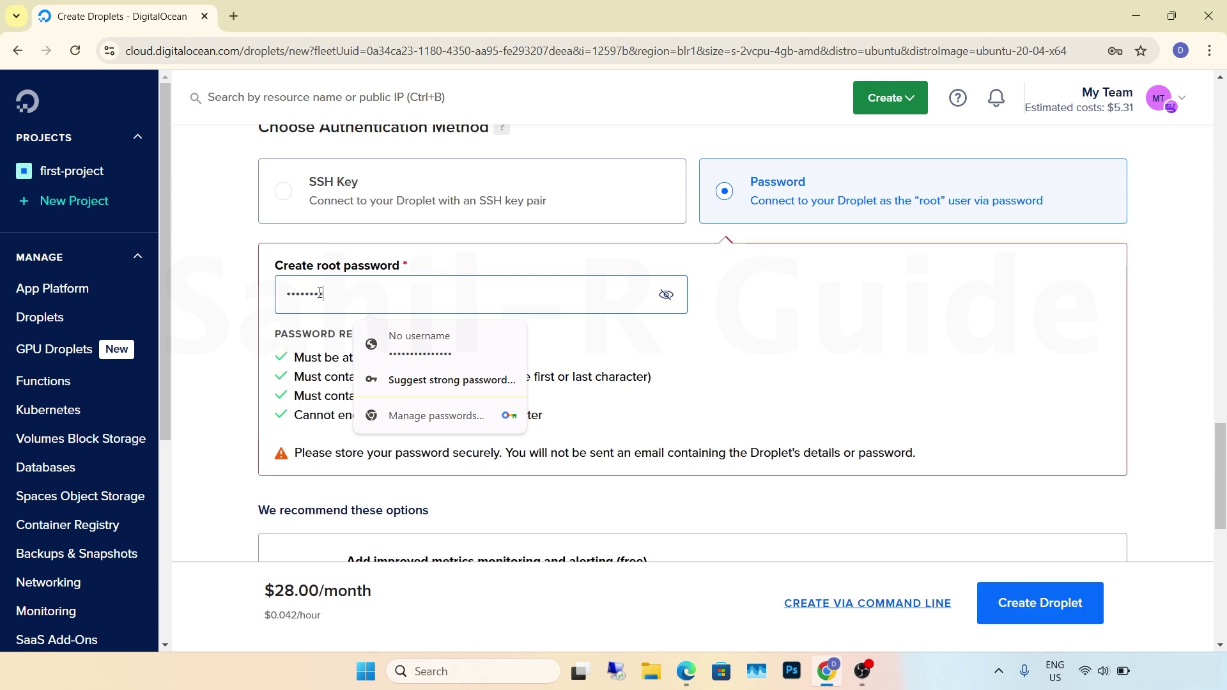
click(686, 346)
Replace the droplet hostname with demo20
scroll(685, 346, down, 9)
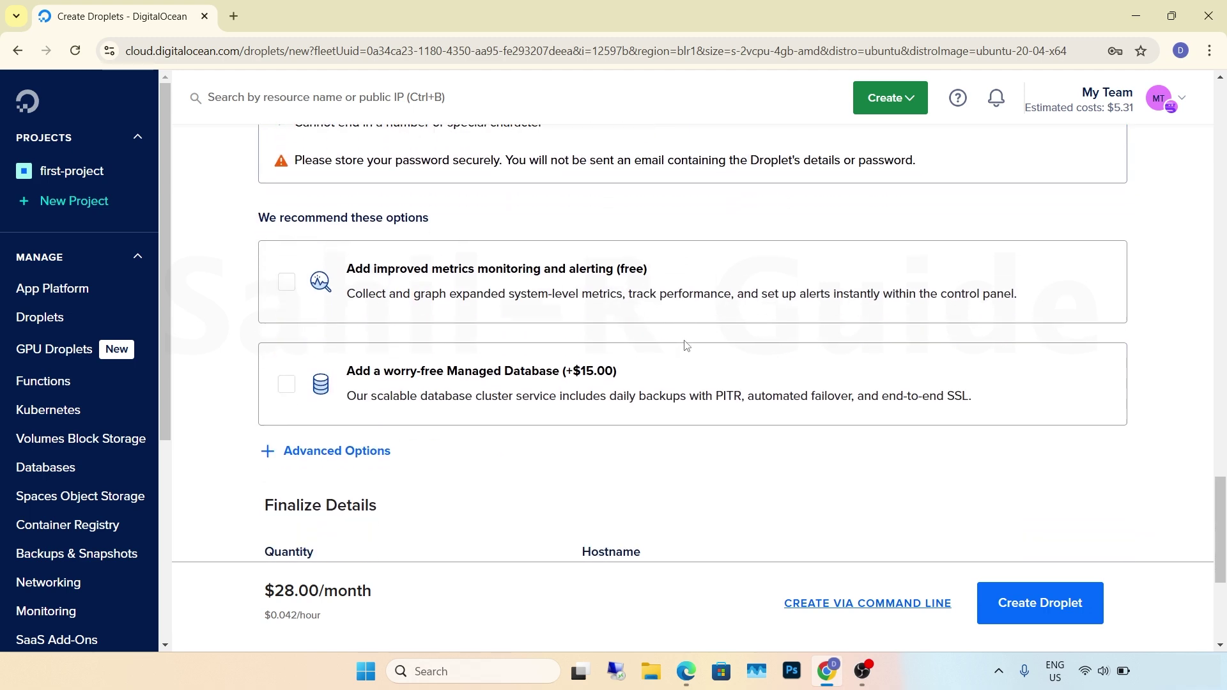
scroll(686, 346, down, 1)
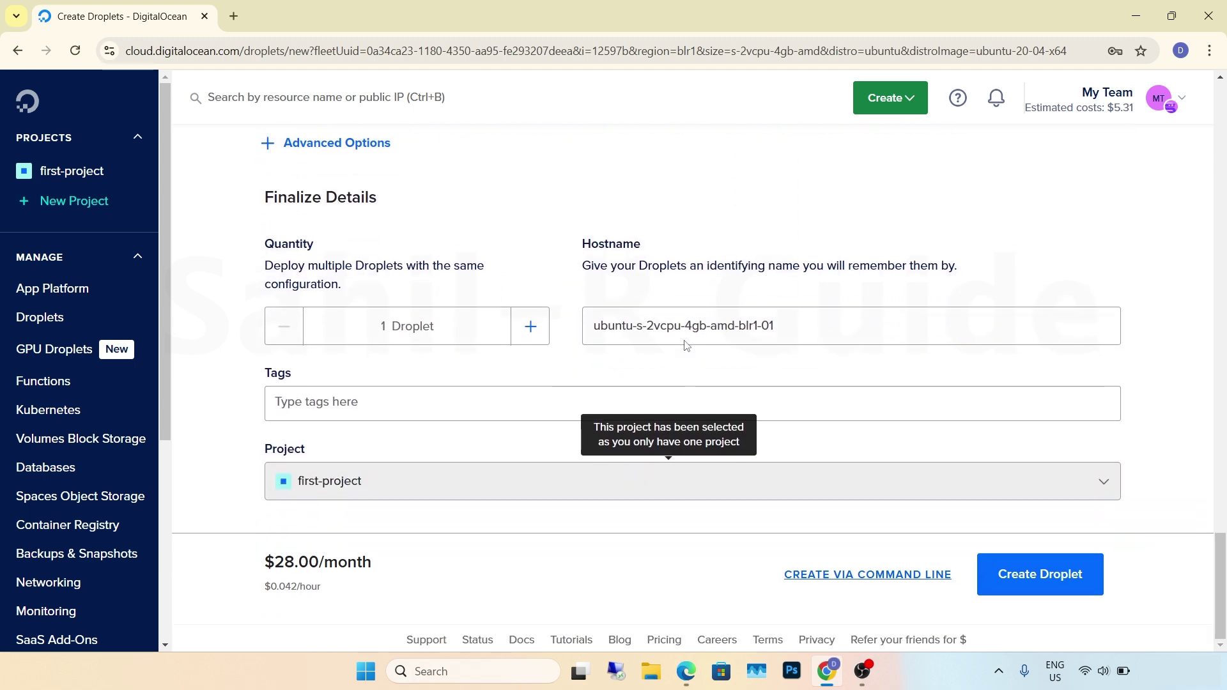
click(800, 337)
key(BackSpace)
key(BackSpace)
key(BackSpace)
key(BackSpace)
key(BackSpace)
key(BackSpace)
key(BackSpace)
key(BackSpace)
key(BackSpace)
key(BackSpace)
key(BackSpace)
key(BackSpace)
key(BackSpace)
key(BackSpace)
key(BackSpace)
key(BackSpace)
key(BackSpace)
key(BackSpace)
key(BackSpace)
key(BackSpace)
text(demo20)
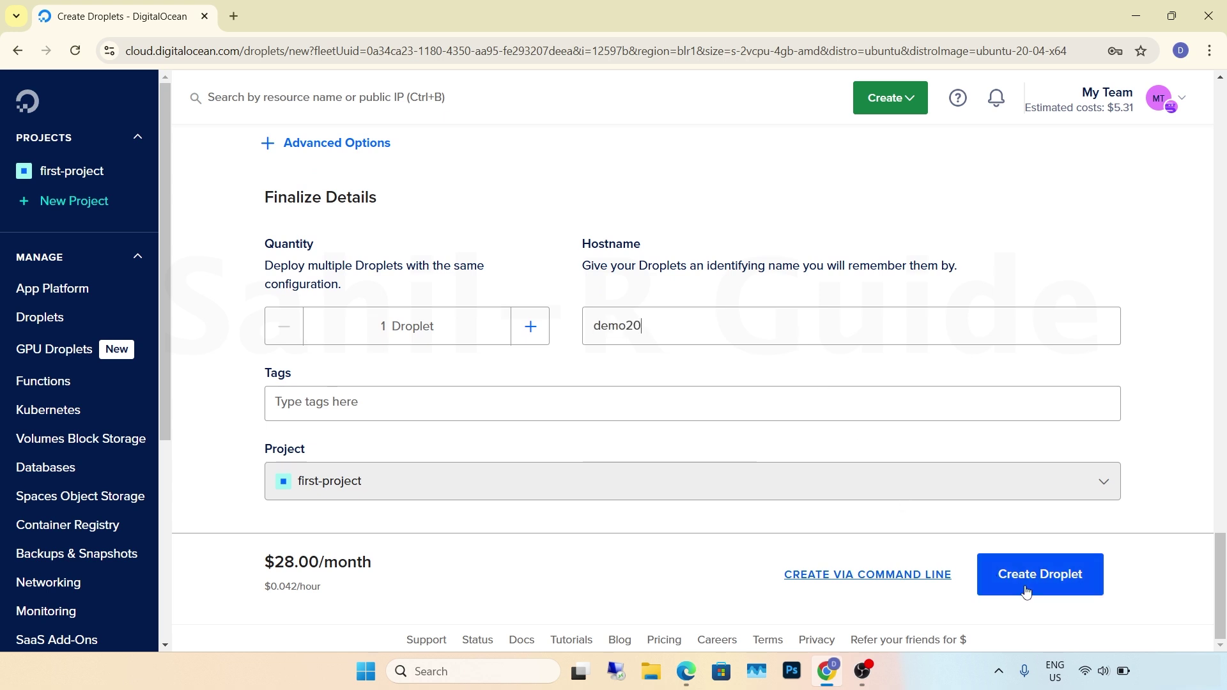
Create the demo20 droplet, copy its IPv4 139.59.35.93, and search Windows for cmd
click(1042, 575)
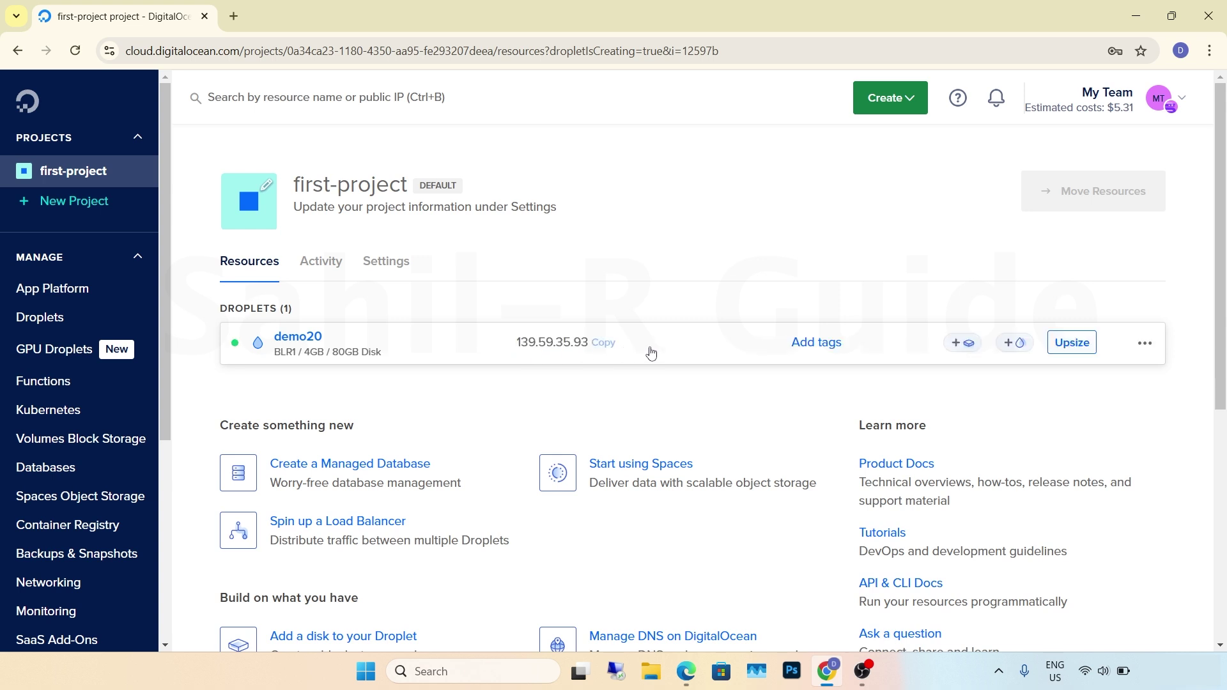
click(303, 345)
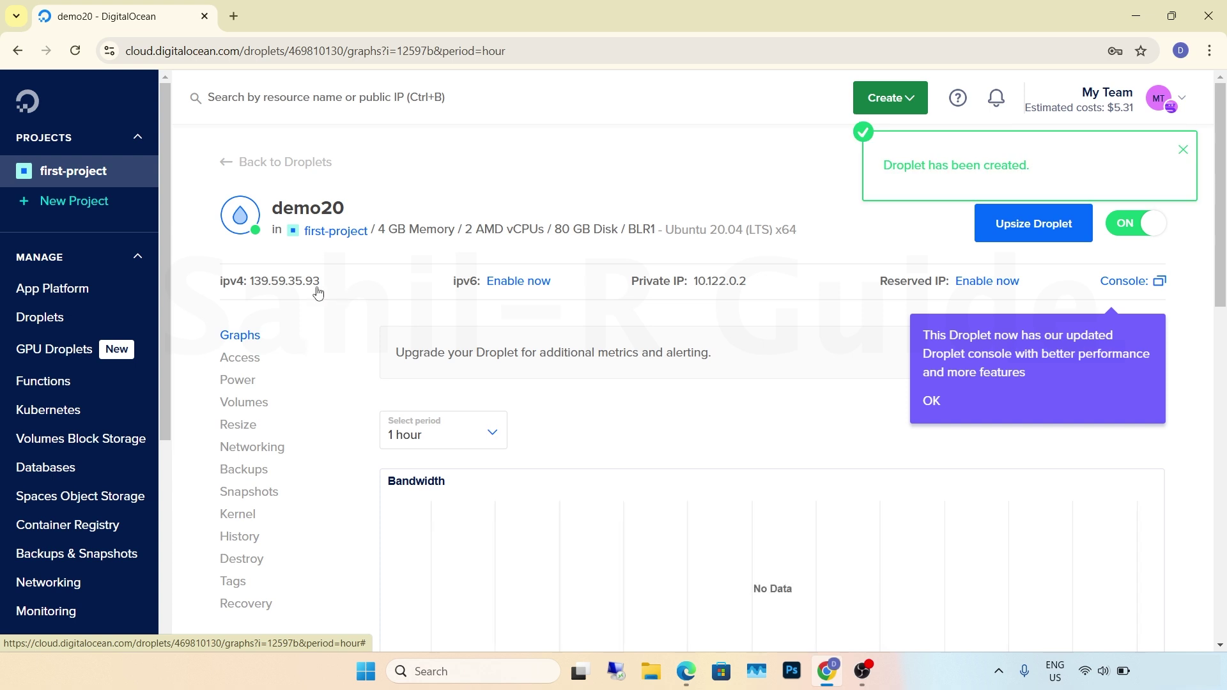
mouse_move(291, 285)
click(347, 282)
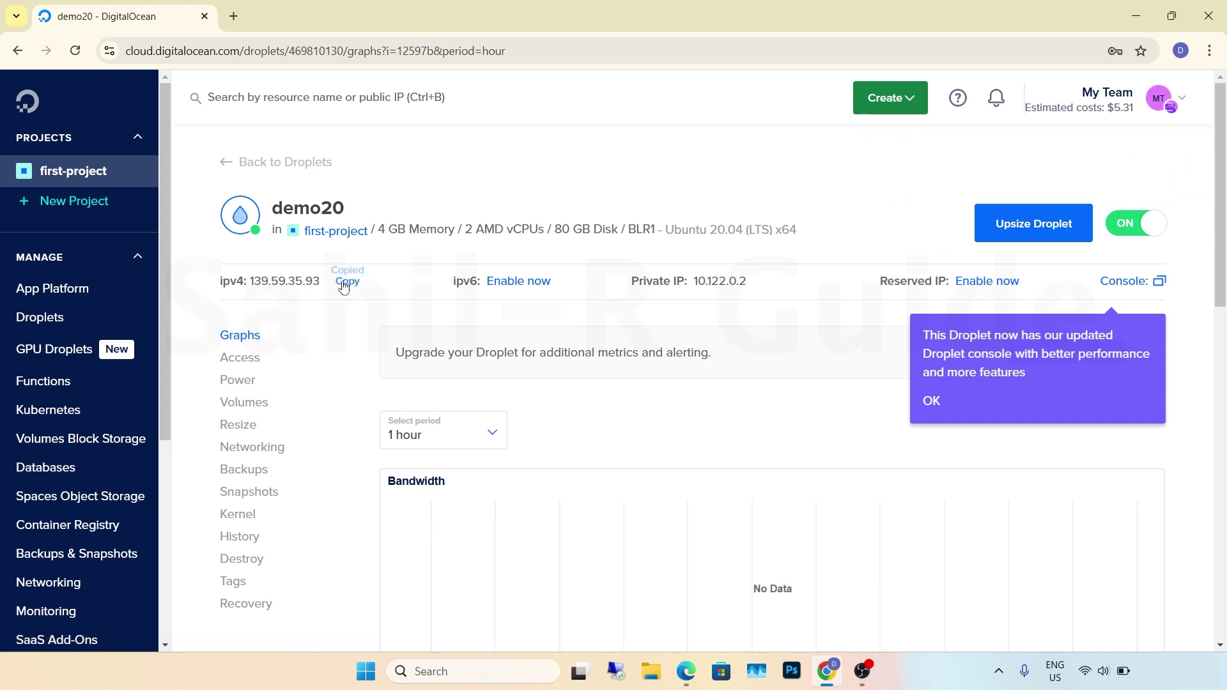
click(457, 671)
text(cmd)
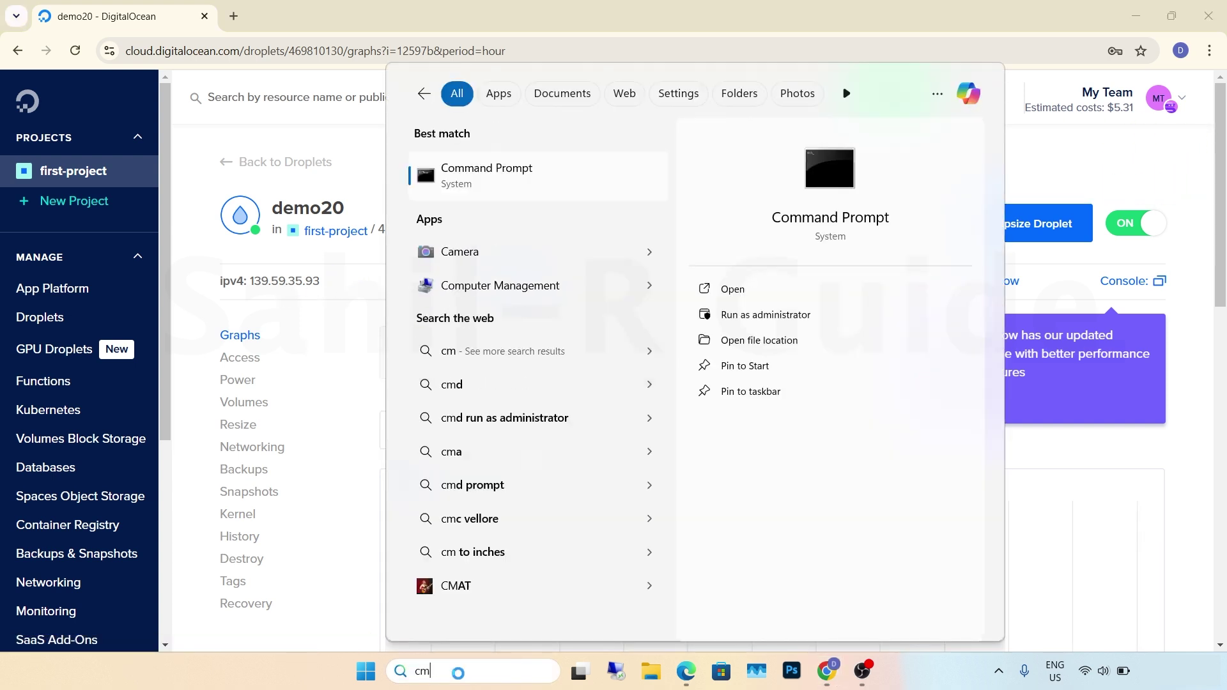
In Command Prompt, SSH as root into 139.59.35.93, accepting the host key with yes
click(868, 219)
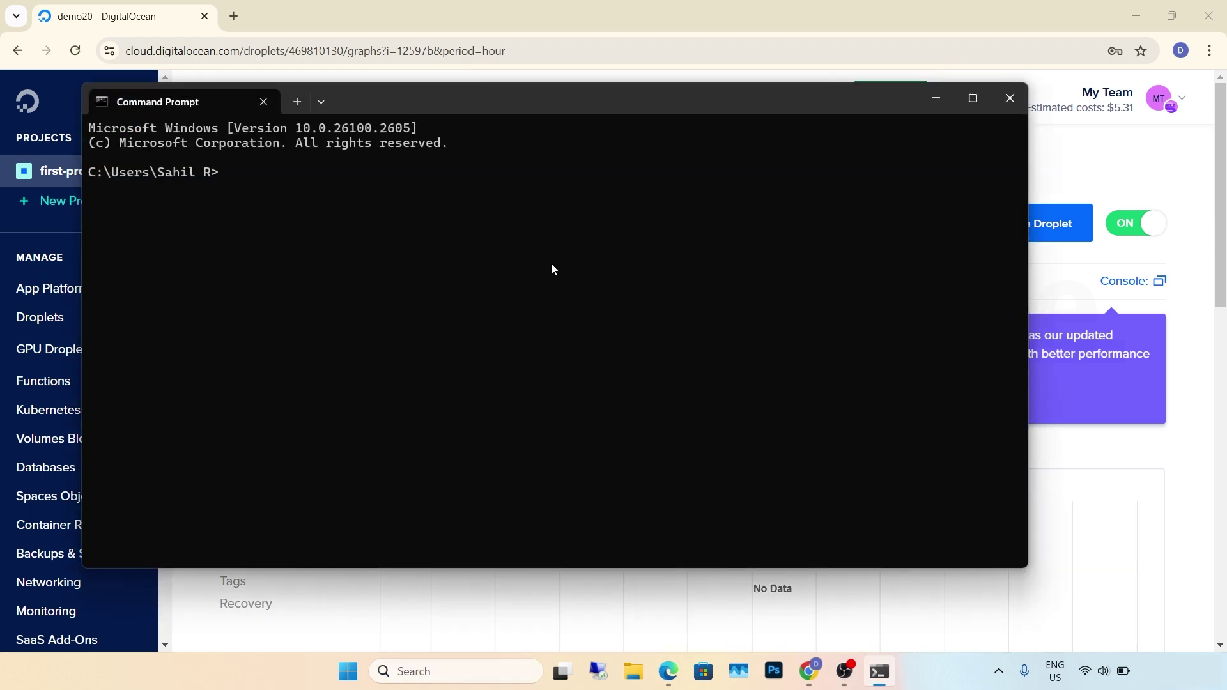
text(ssh root@)
key(ctrl+v)
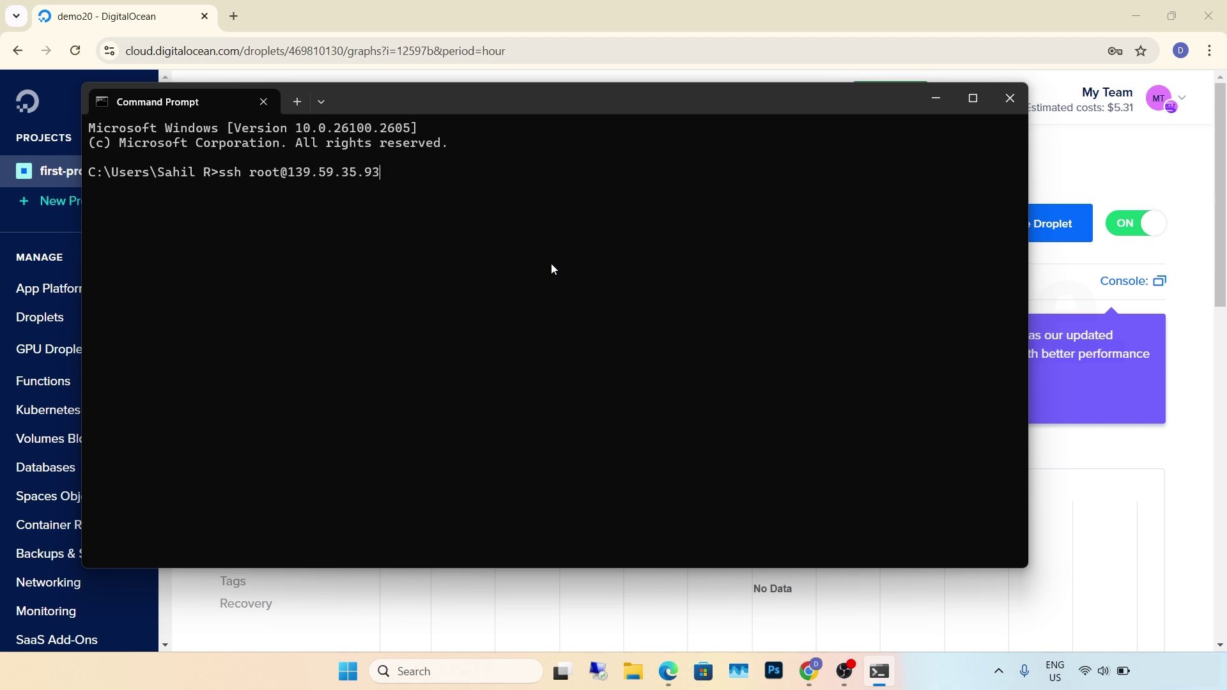
key(Return)
text(yes)
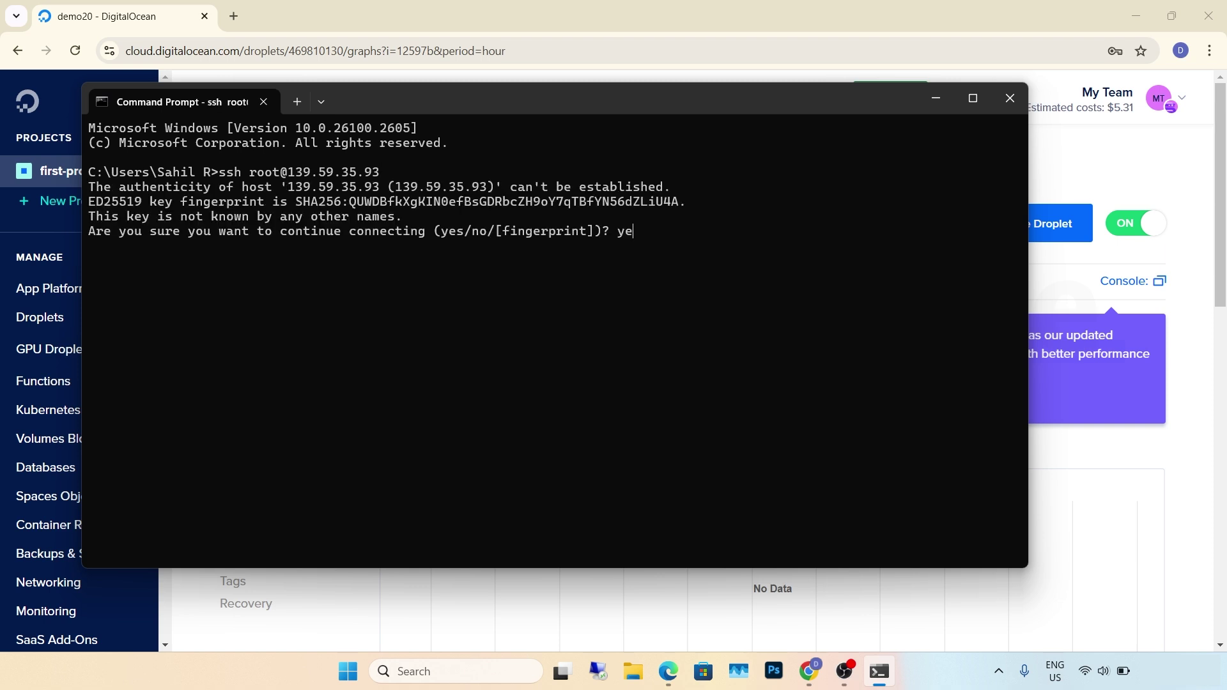
key(Return)
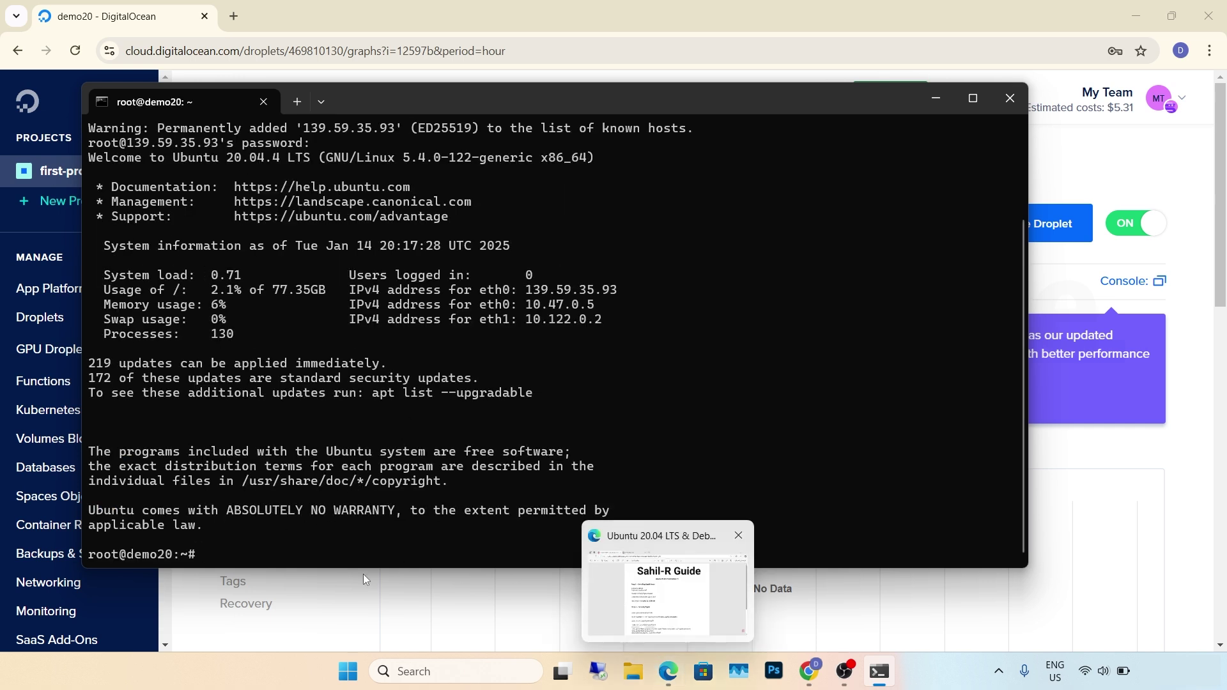
click(668, 671)
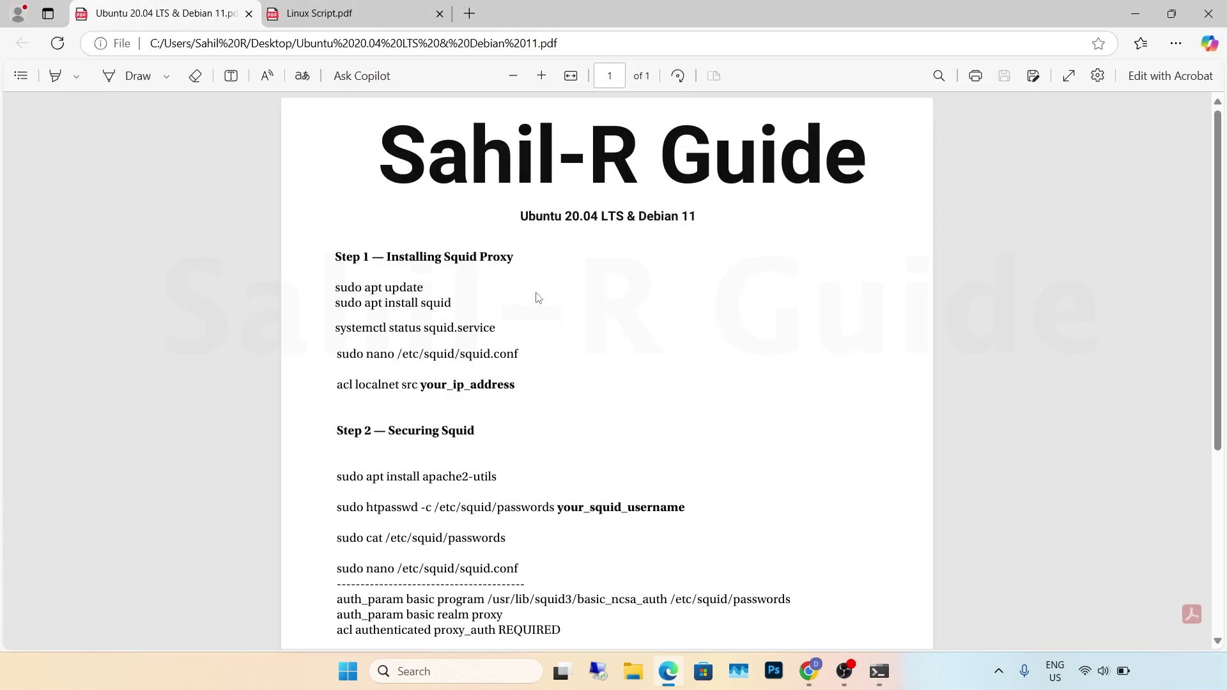
Select the 'sudo apt update' command in the Squid guide PDF
scroll(539, 297, down, 5)
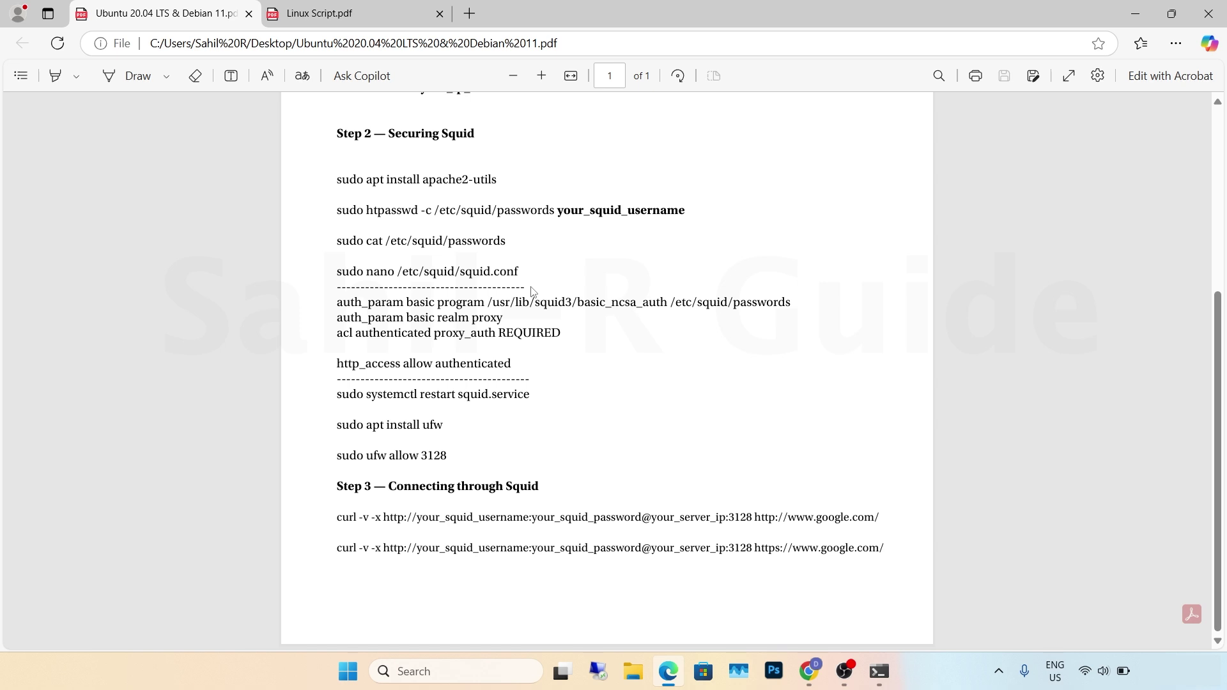
scroll(530, 291, up, 5)
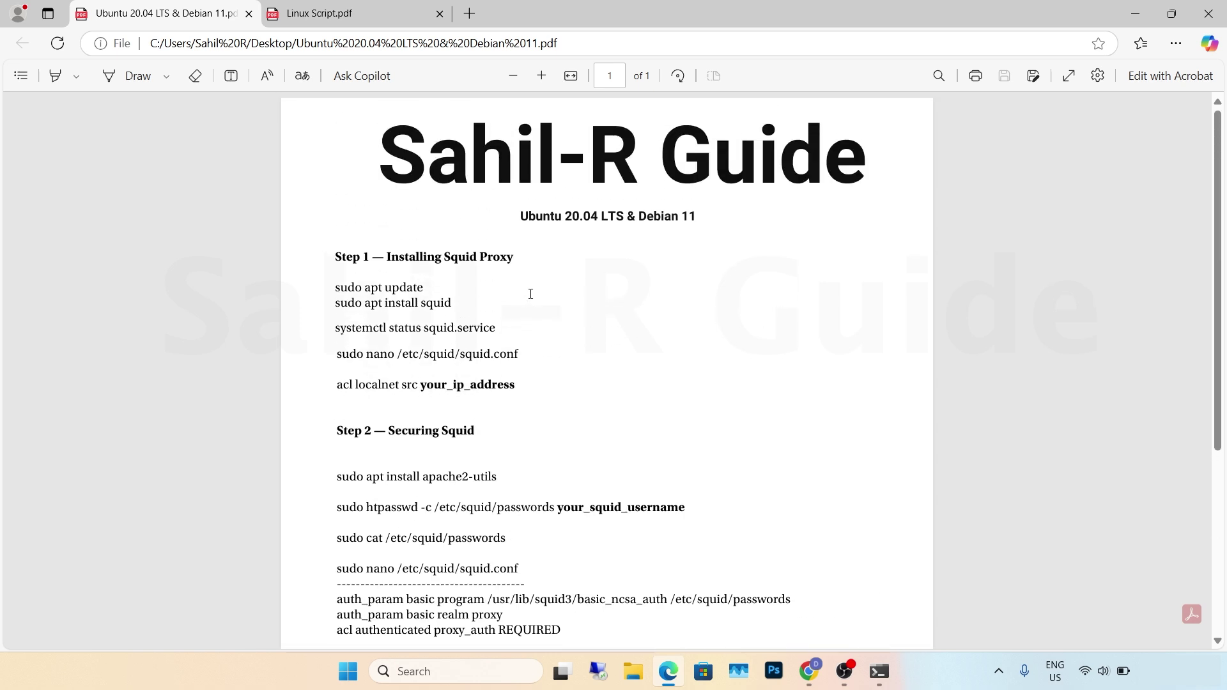
drag(335, 287, 428, 287)
Run sudo apt update on the demo20 server
click(880, 671)
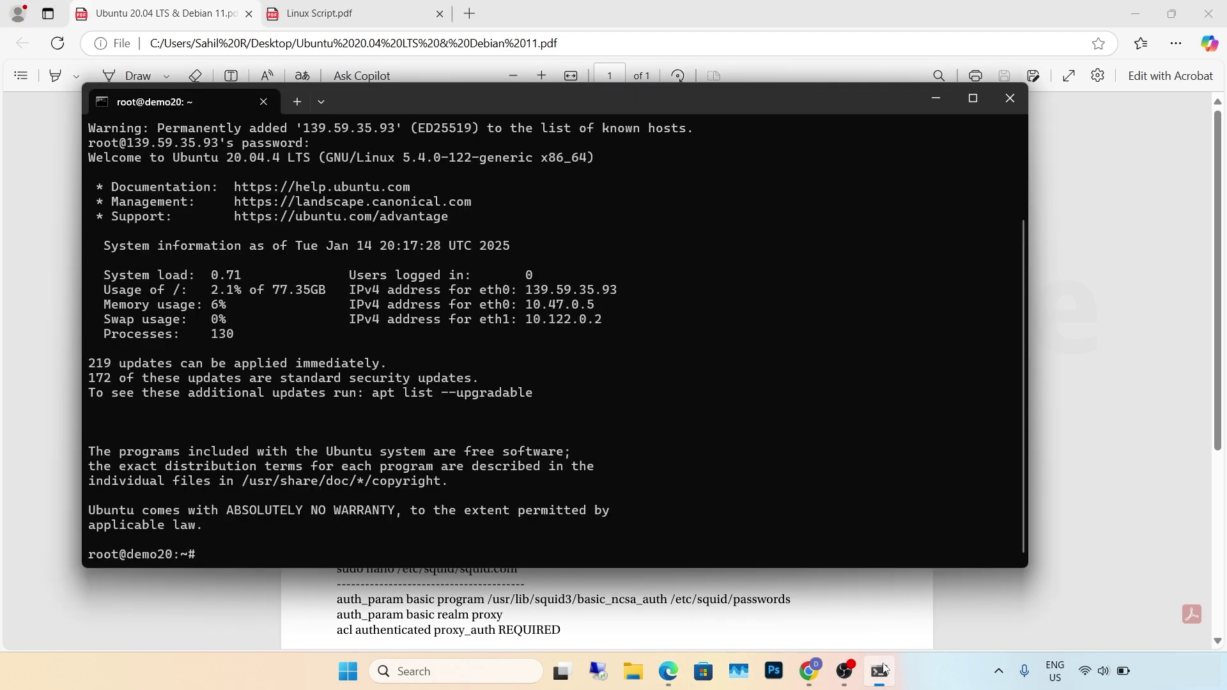
right_click(333, 539)
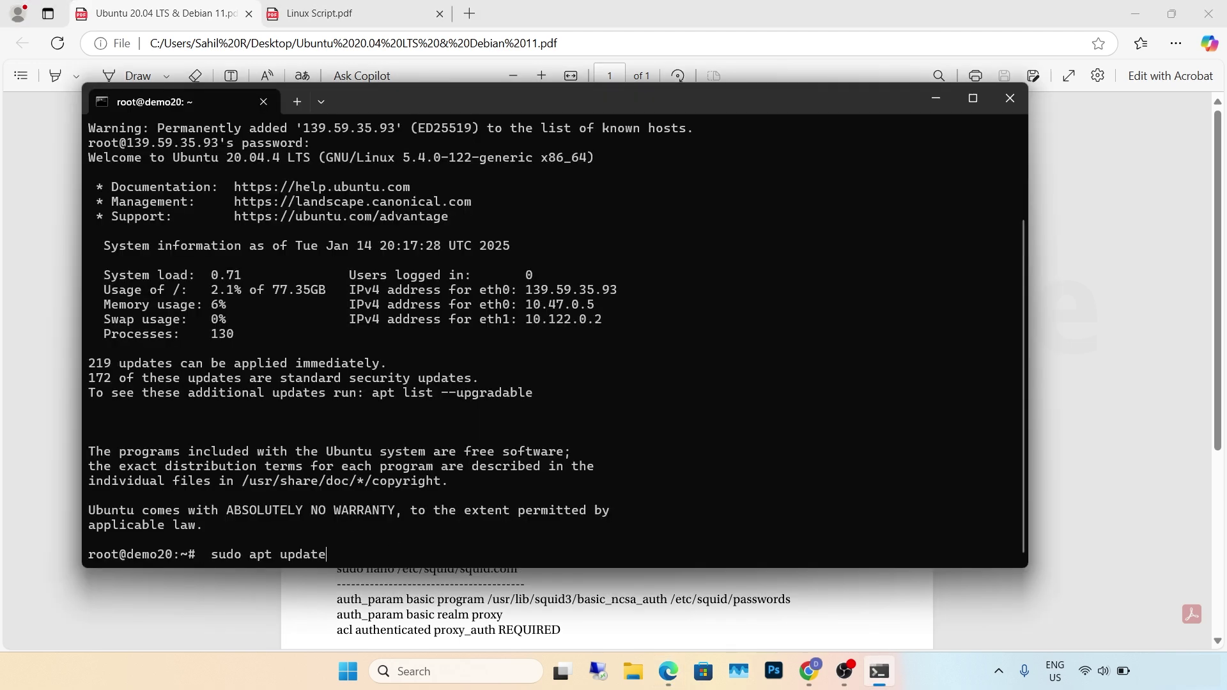
key(Return)
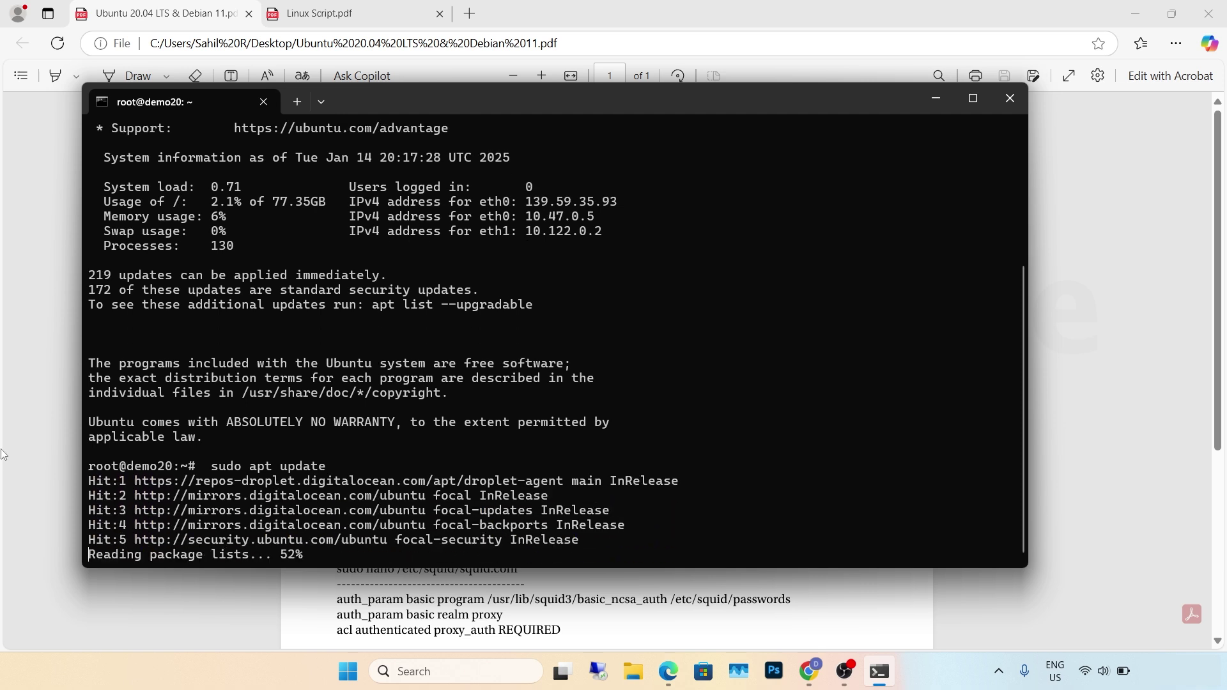
Install Squid with sudo apt install squid, confirming with y
click(13, 434)
drag(453, 304, 334, 305)
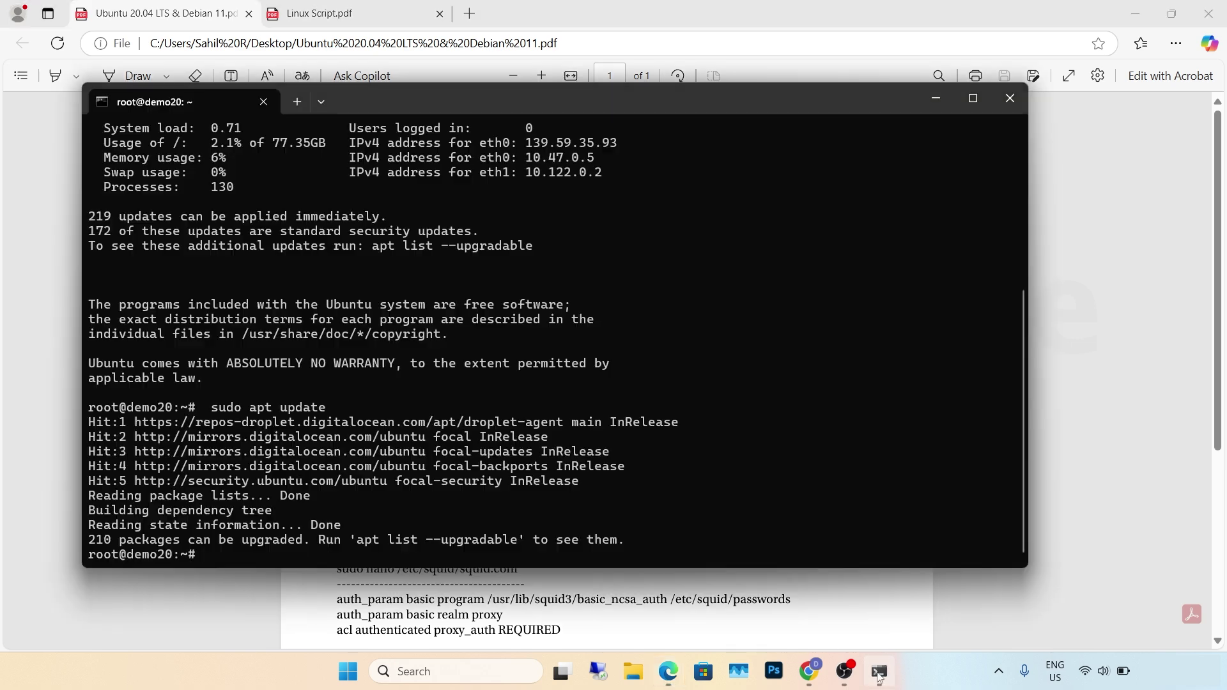
click(880, 672)
right_click(275, 547)
key(Return)
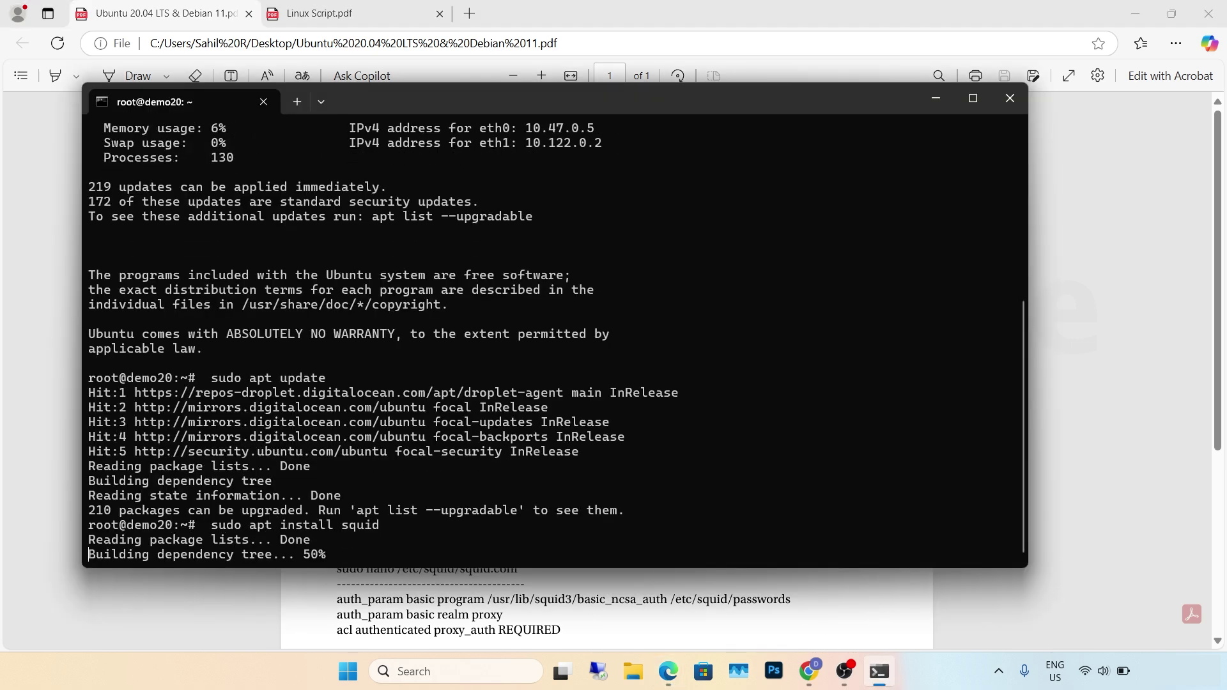
text(y)
key(Return)
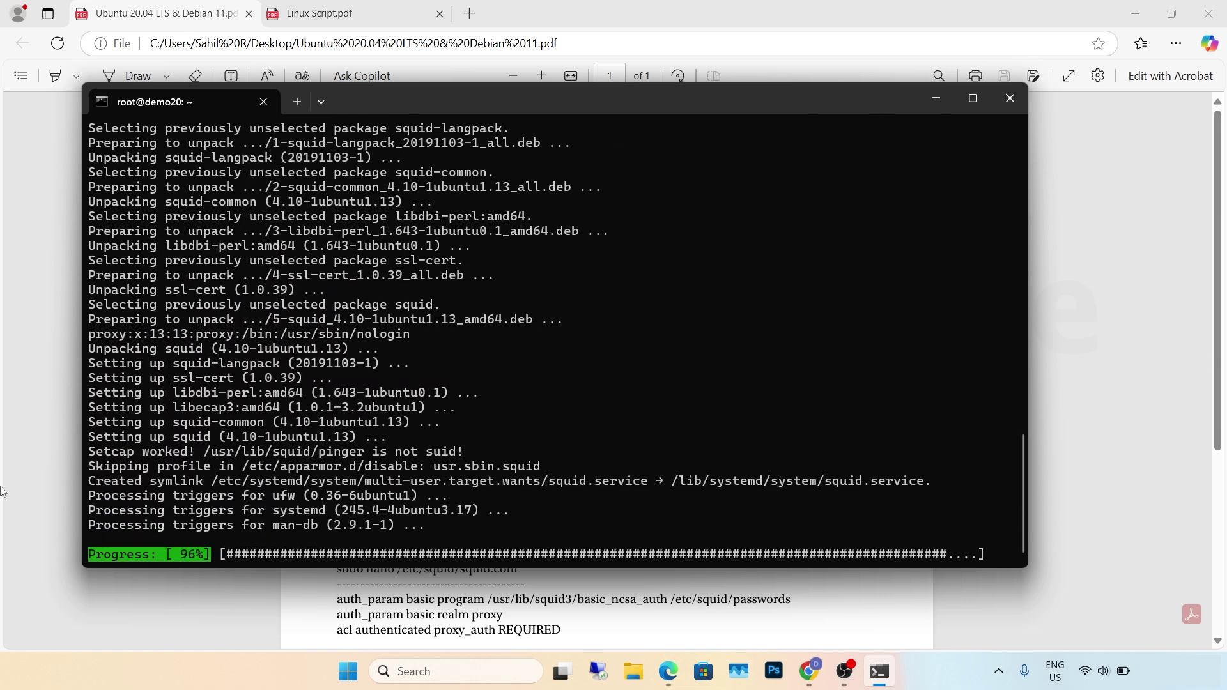
Run systemctl status squid.service to confirm Squid is active (running)
key(alt+Tab)
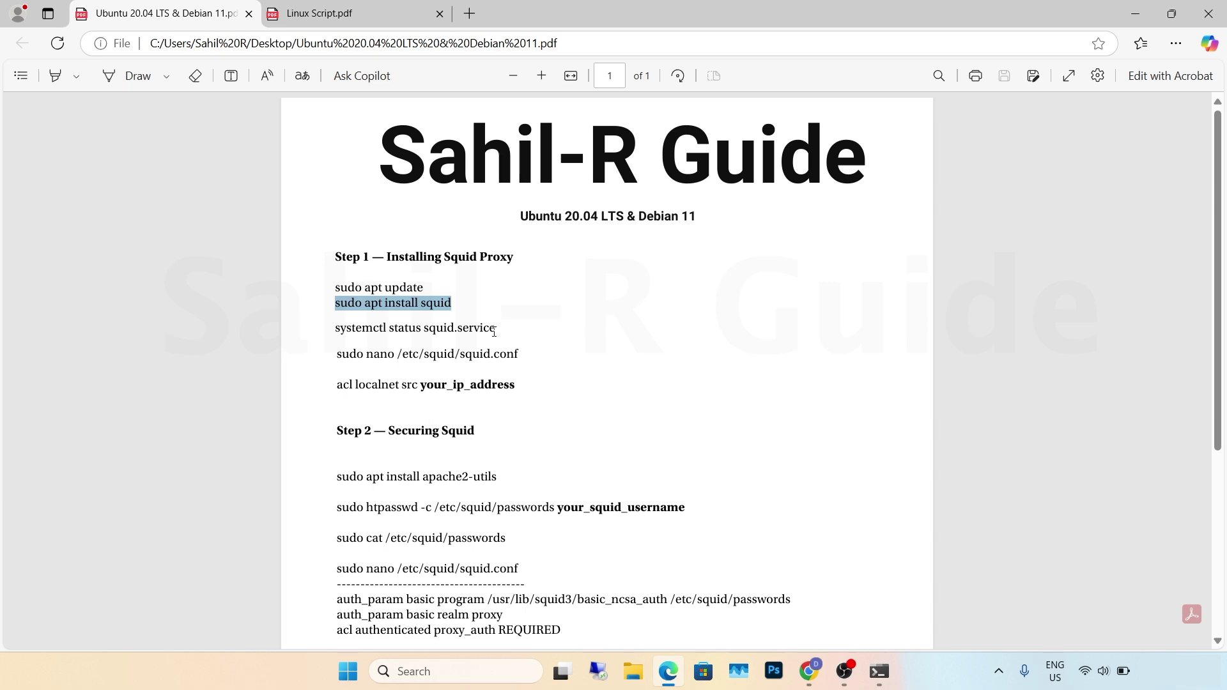
drag(495, 330, 323, 330)
key(ctrl+c)
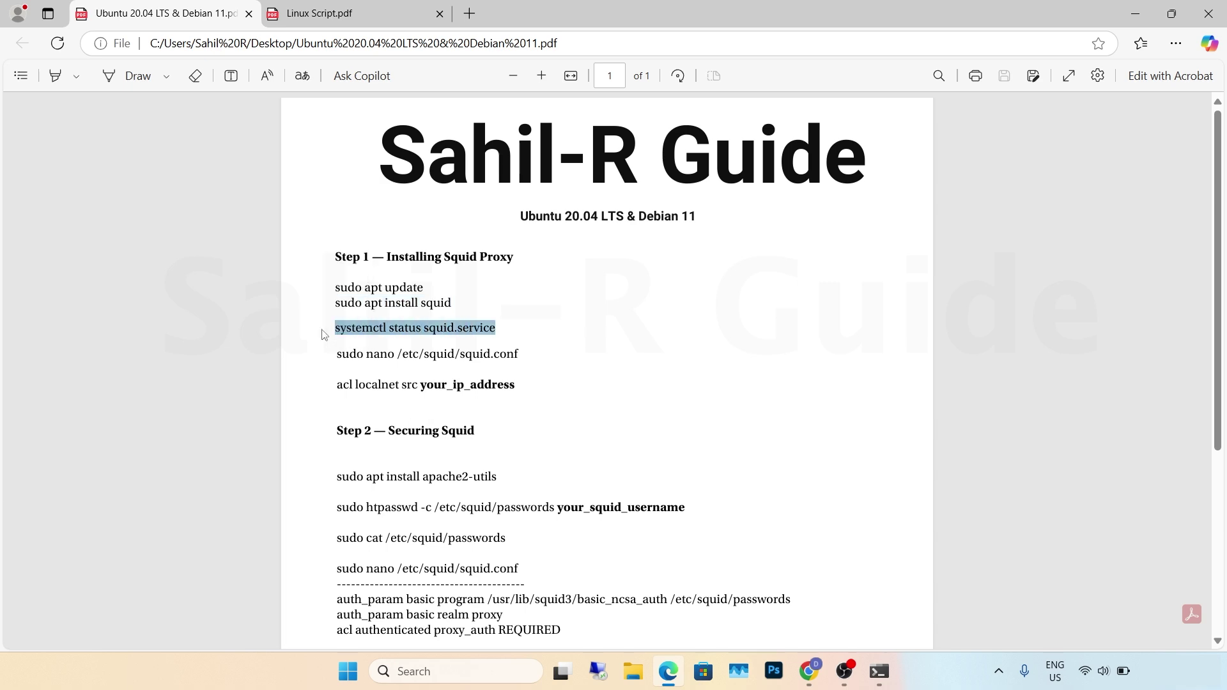
click(882, 674)
key(ctrl+v)
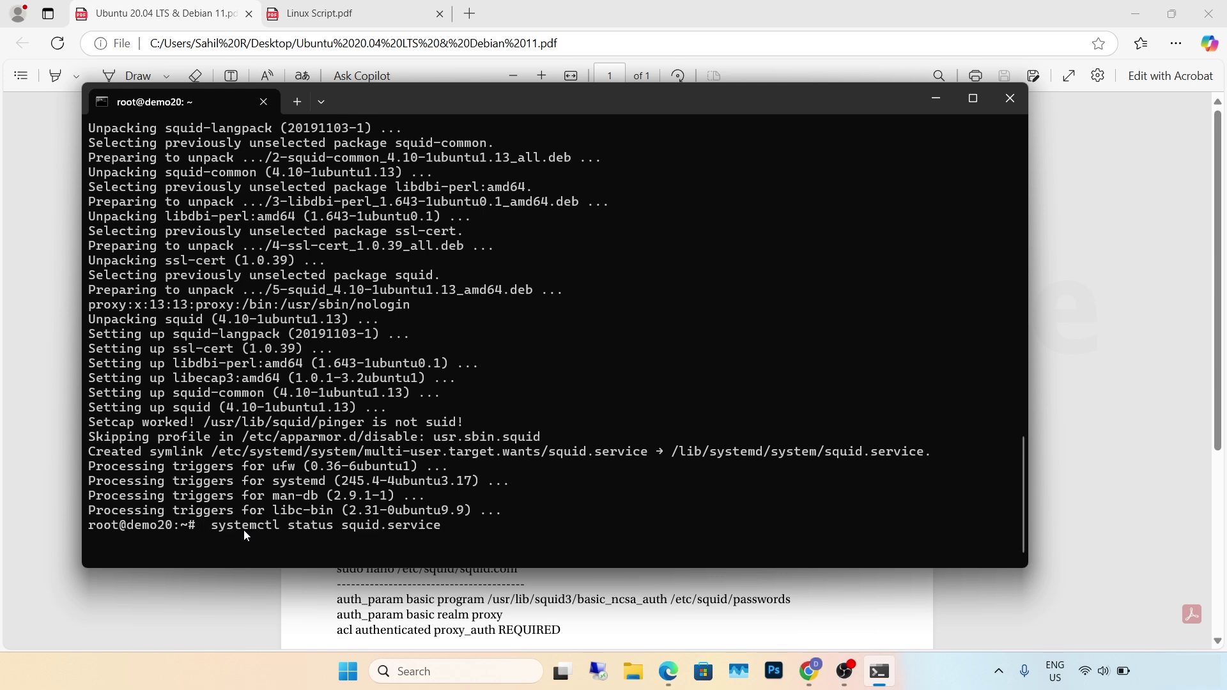
key(Return)
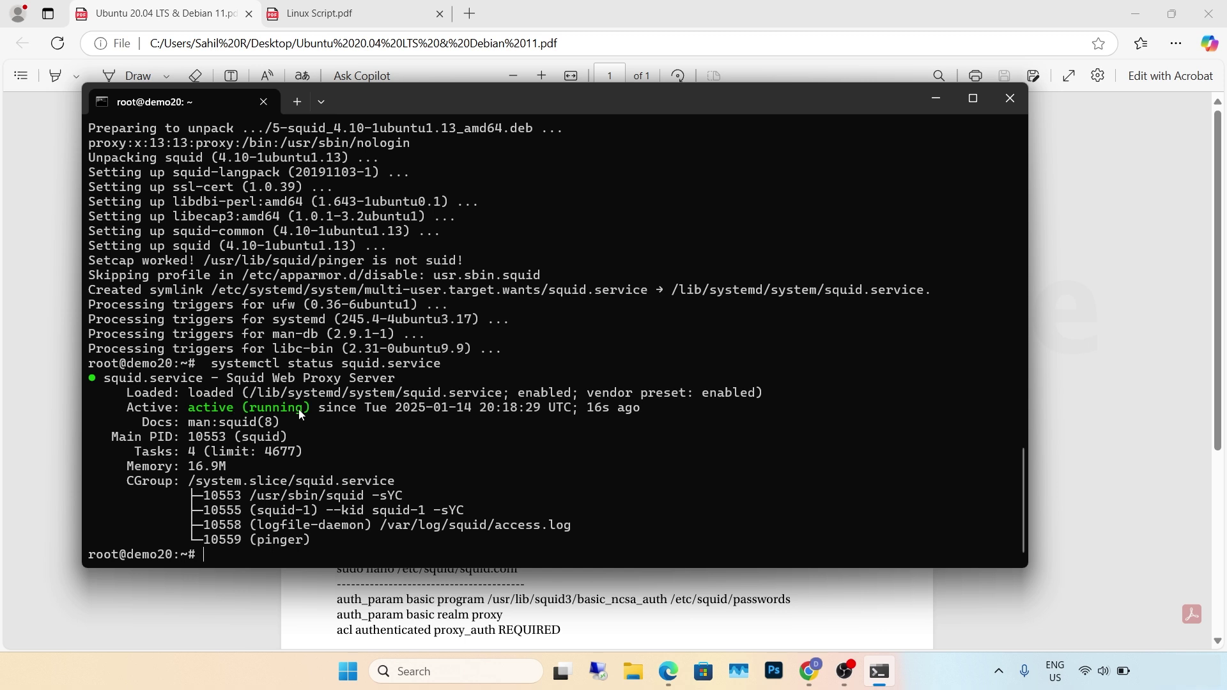
key(alt+Tab)
drag(519, 353, 335, 351)
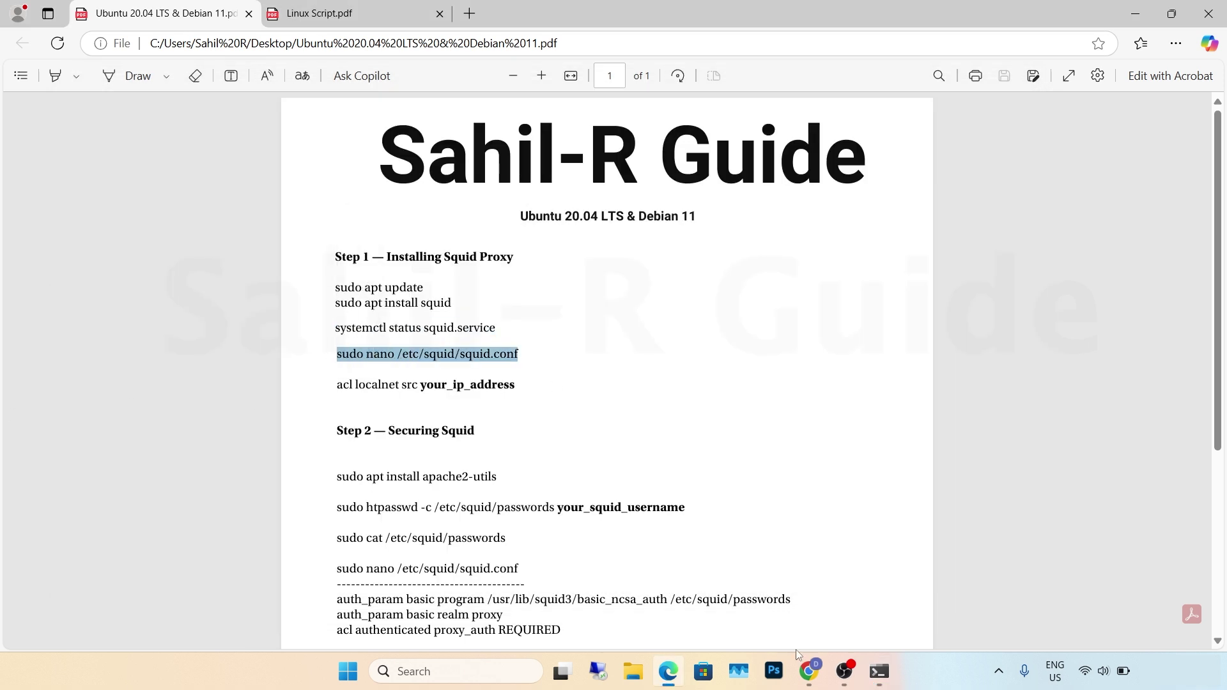
Open /etc/squid/squid.conf in nano and insert a blank line above 'http_access deny all'
click(880, 672)
right_click(233, 548)
key(Return)
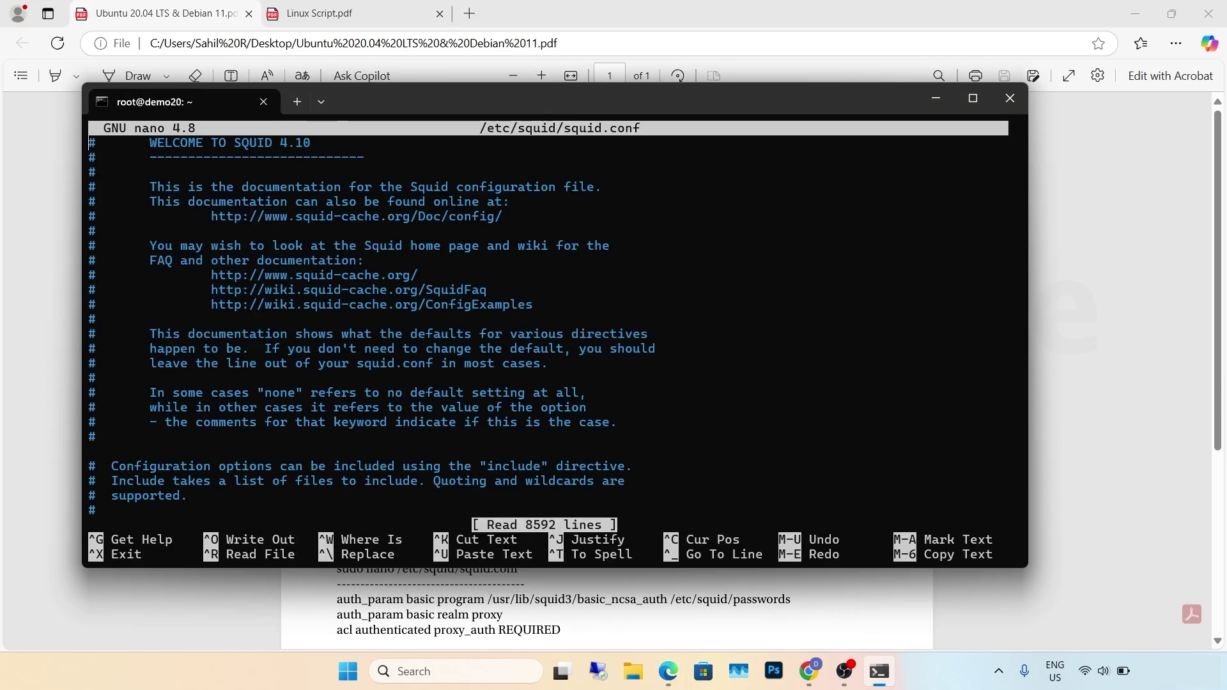
key(ctrl+w)
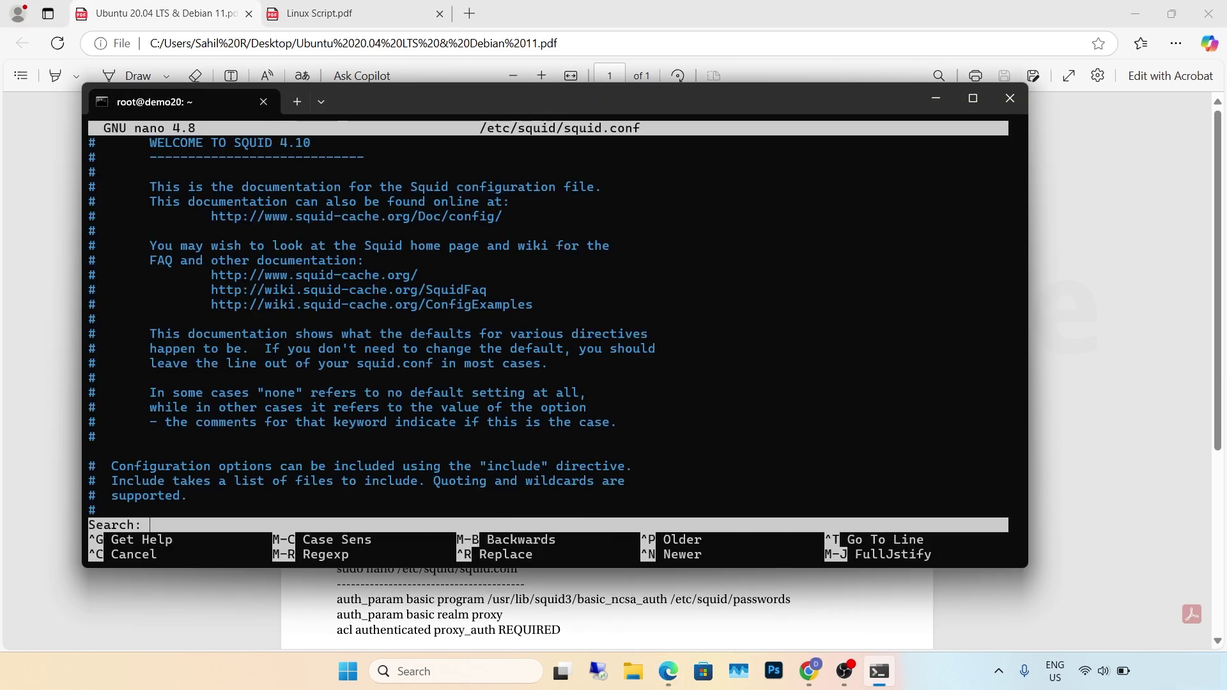
text(http_access)
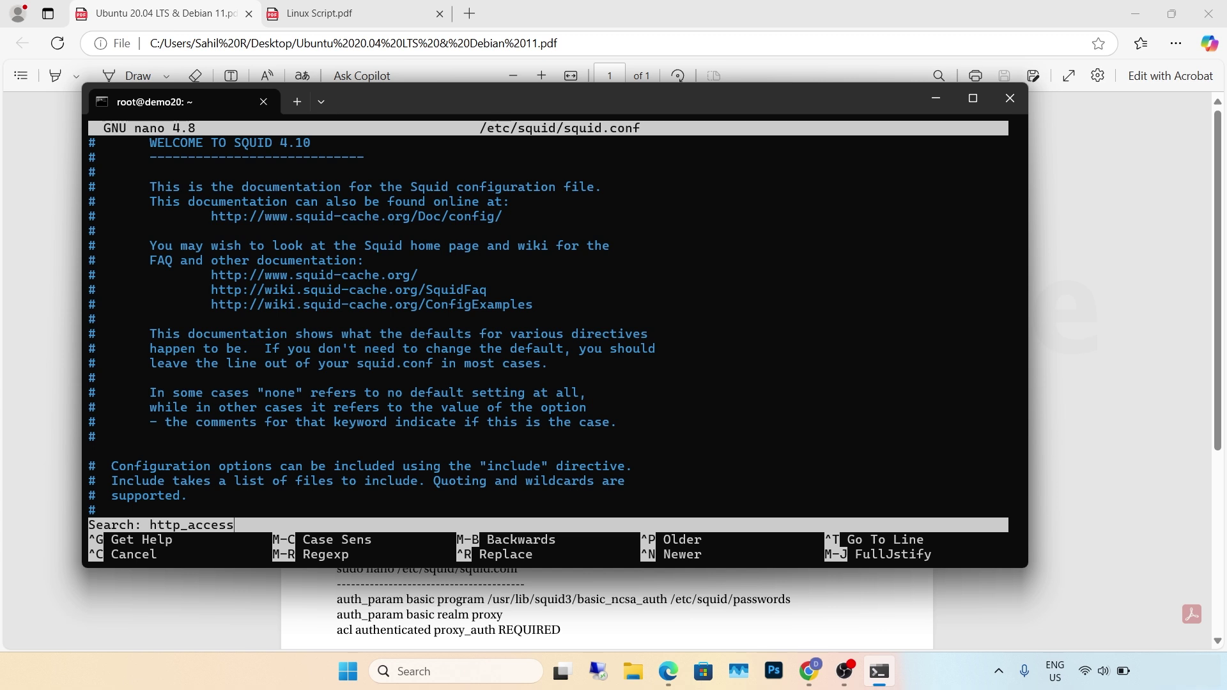
text( deny all)
key(Return)
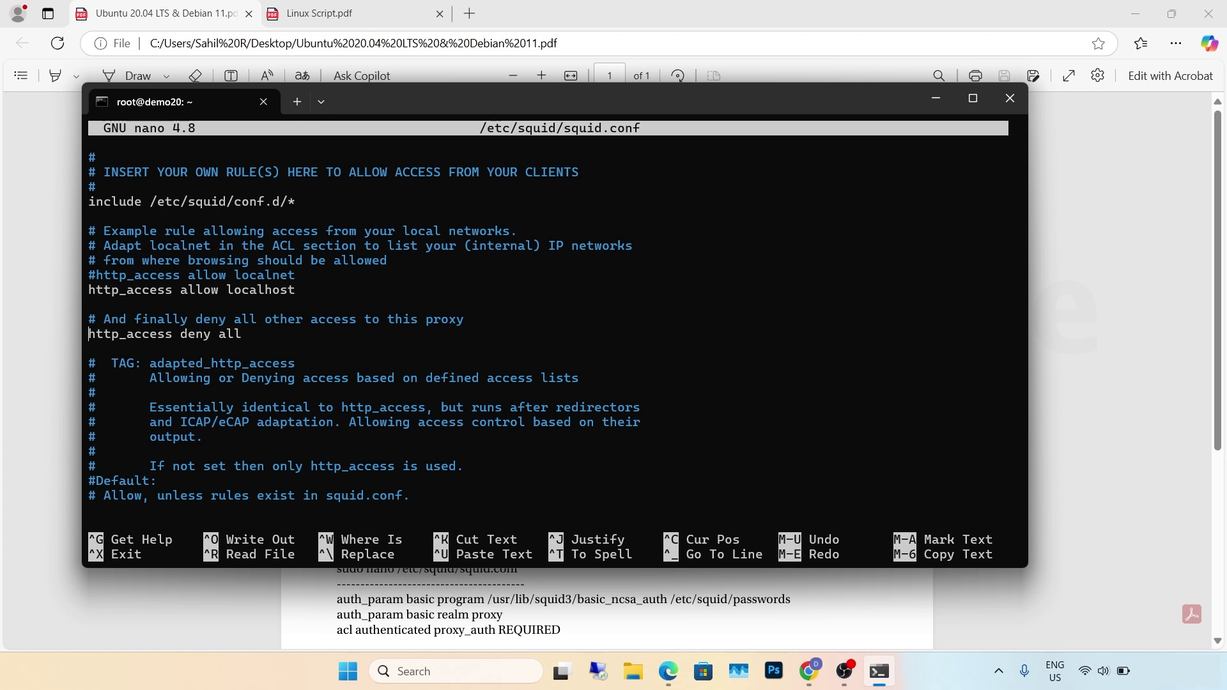
key(Up)
key(Up)
key(Up)
key(Up)
key(Up)
key(Up)
key(Return)
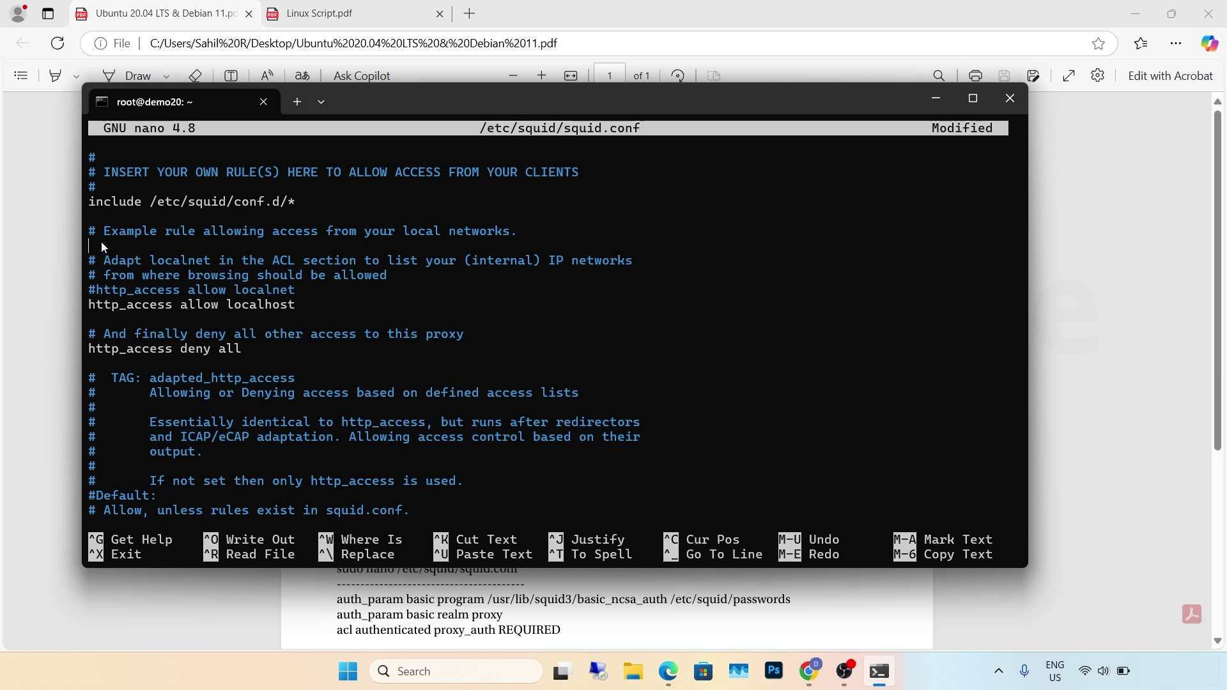
Add the line 'acl localnet src 139.59.35.93' and save squid.conf
click(6, 342)
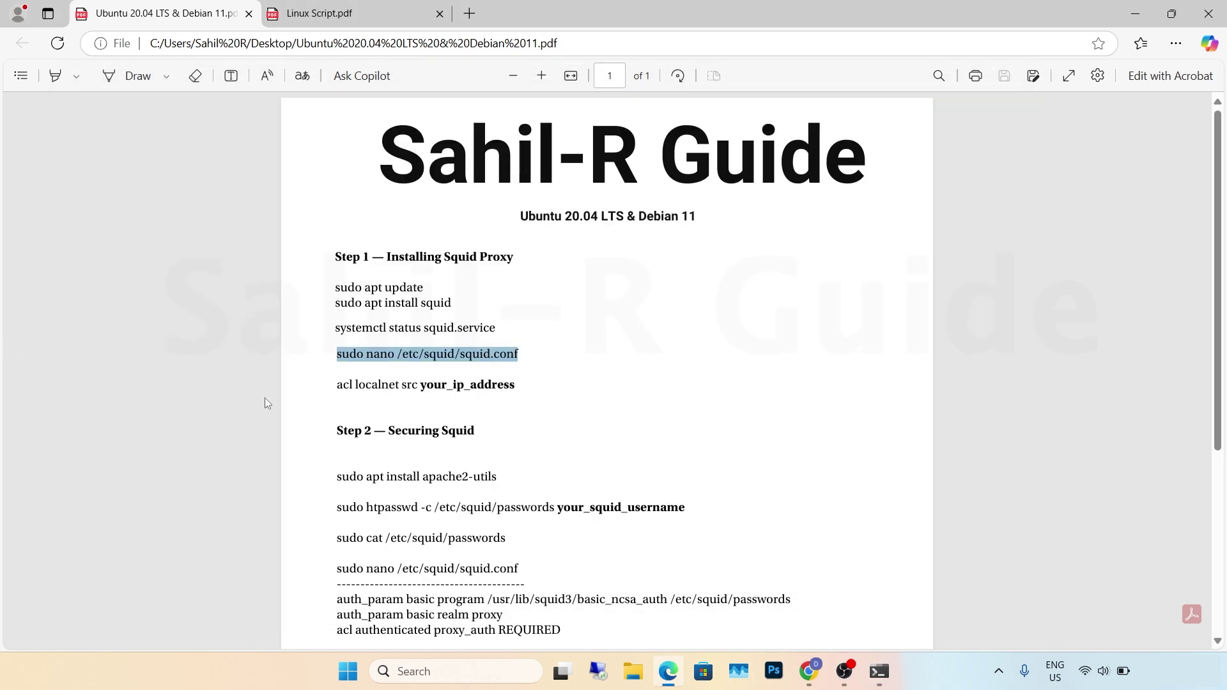
drag(419, 385, 304, 389)
click(880, 671)
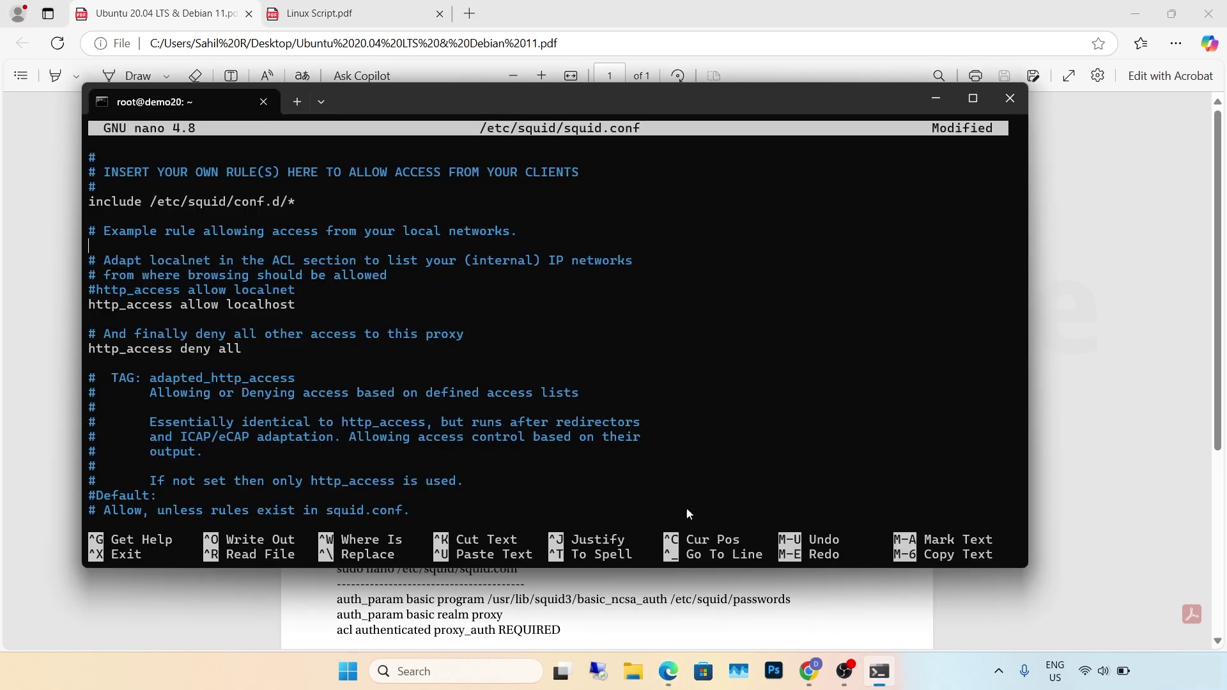
right_click(188, 244)
key(BackSpace)
click(809, 671)
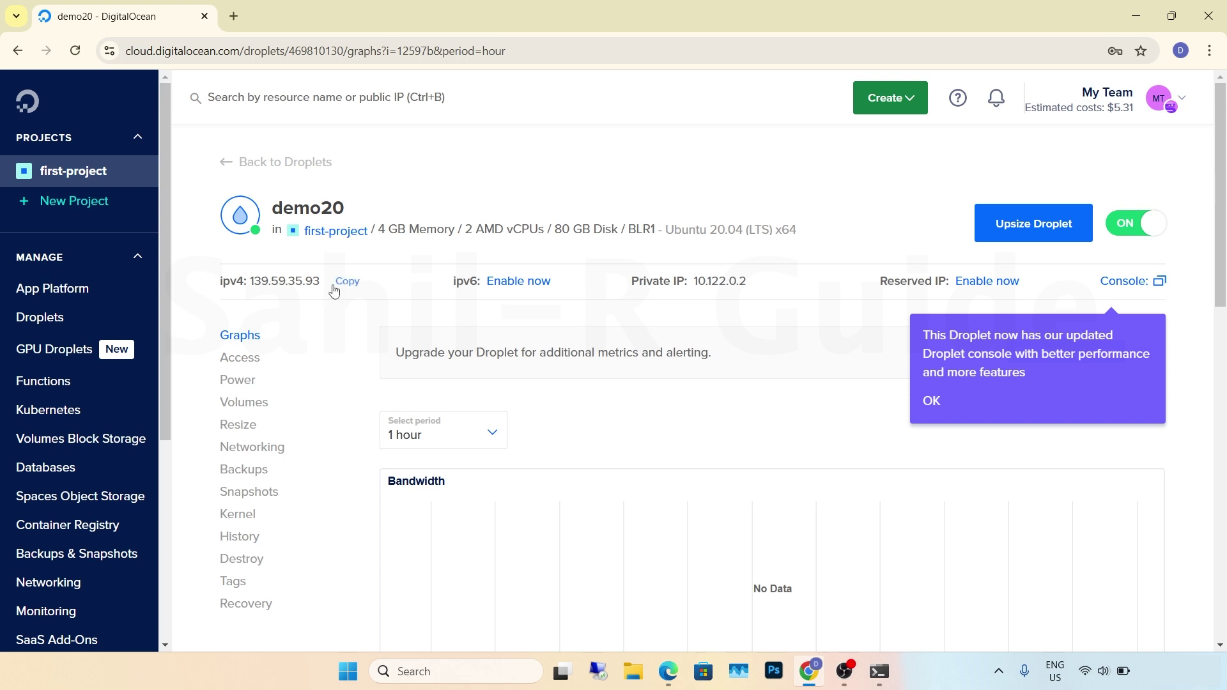
click(890, 679)
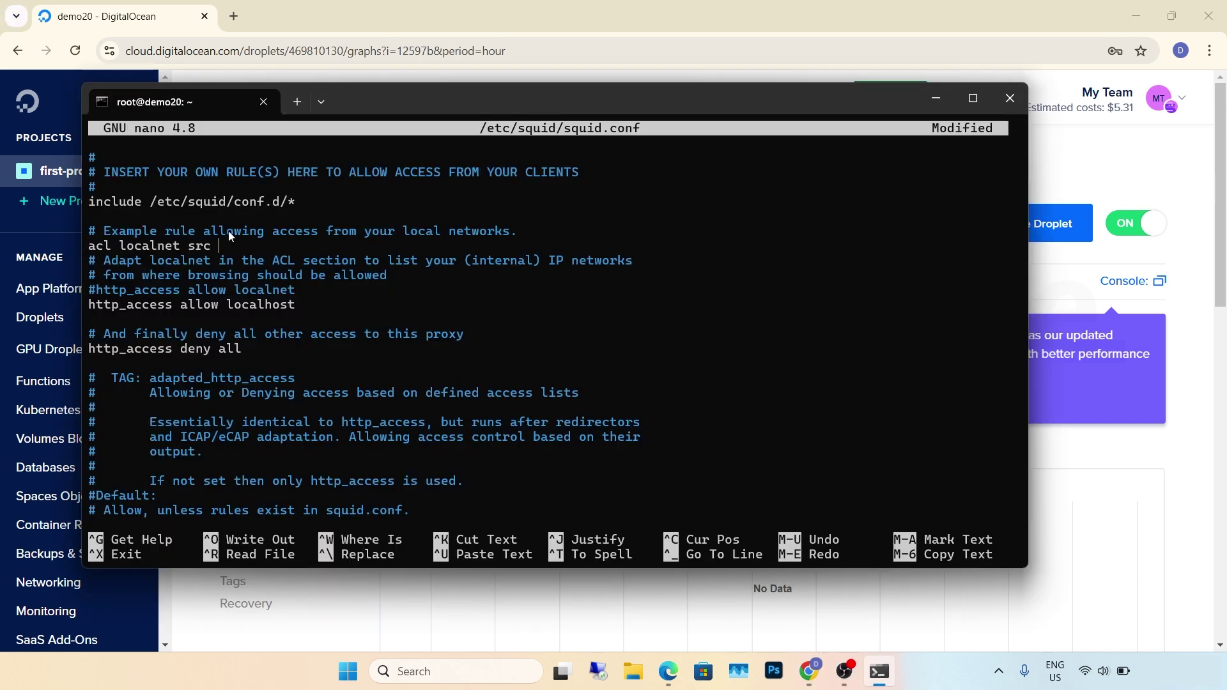
key(ctrl+v)
key(ctrl+x)
key(y)
key(Return)
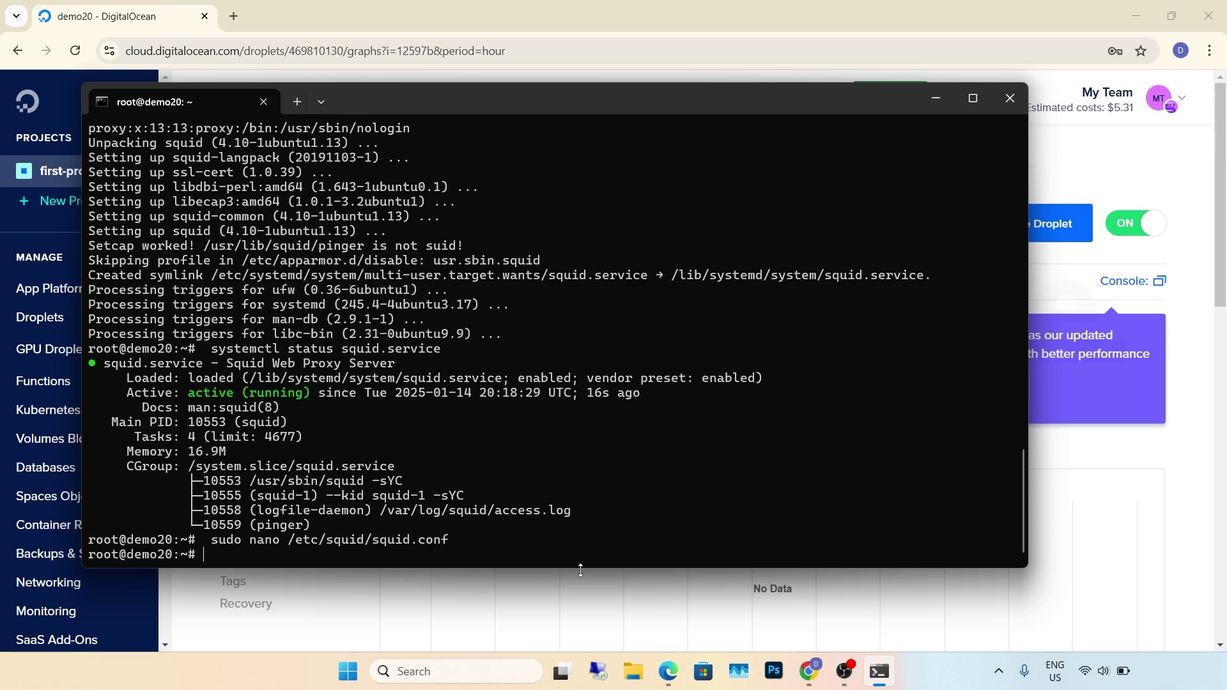
Install apache2-utils with sudo apt install, confirming with y
click(668, 671)
drag(498, 477, 331, 476)
click(879, 671)
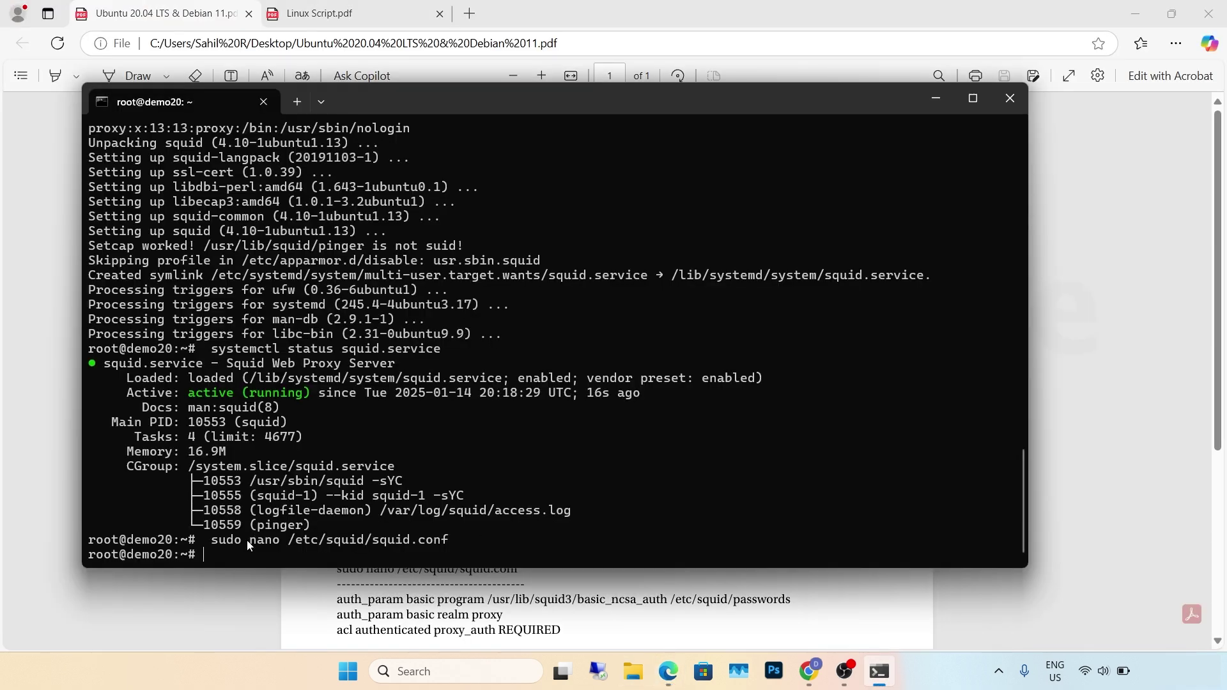
key(ctrl+v)
key(Return)
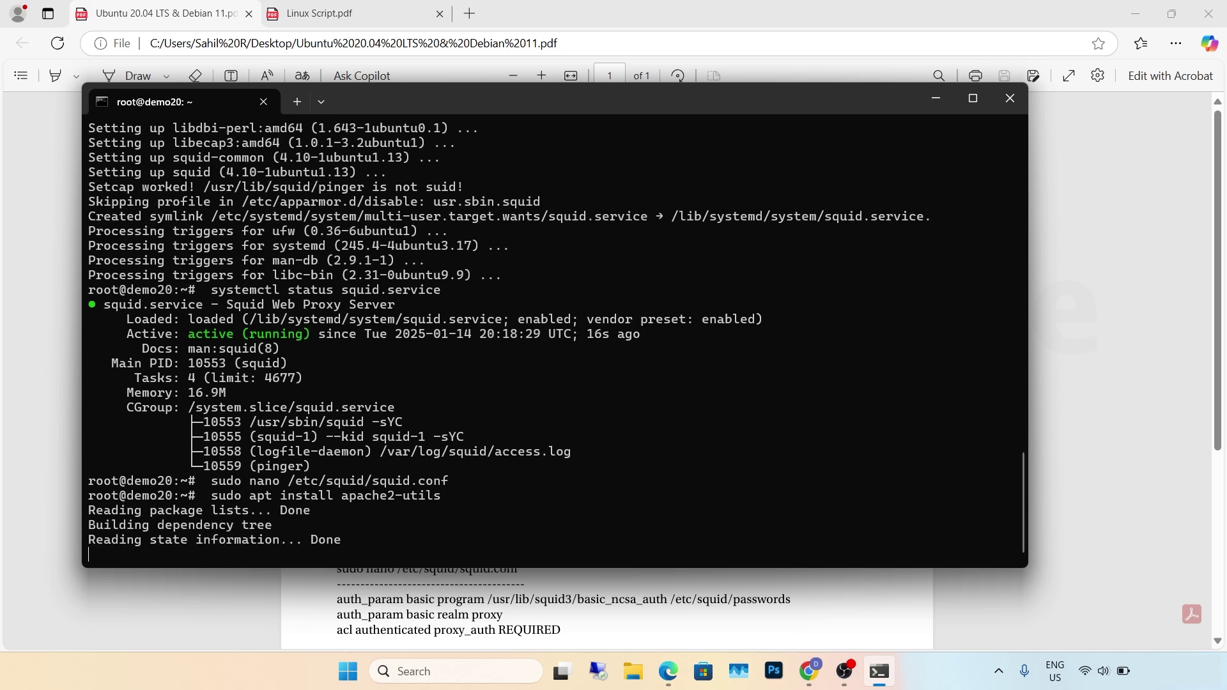
text(y)
key(Return)
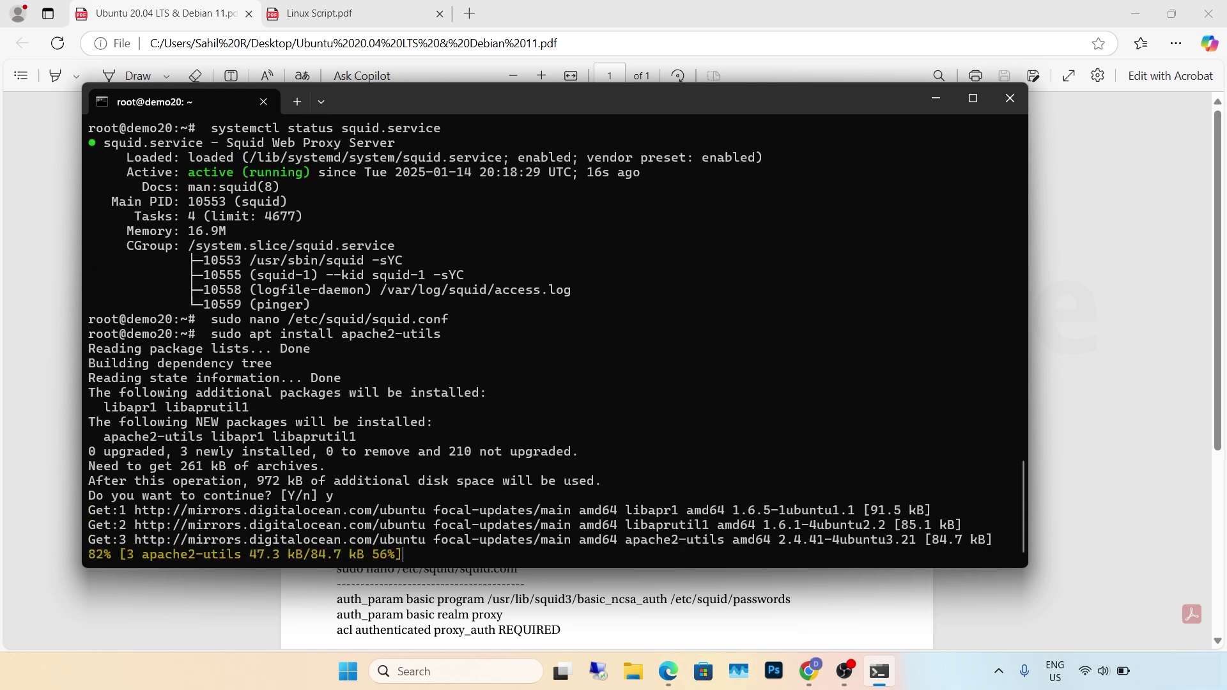
Create /etc/squid/passwords for user demo with htpasswd -c, entering the password twice
click(41, 489)
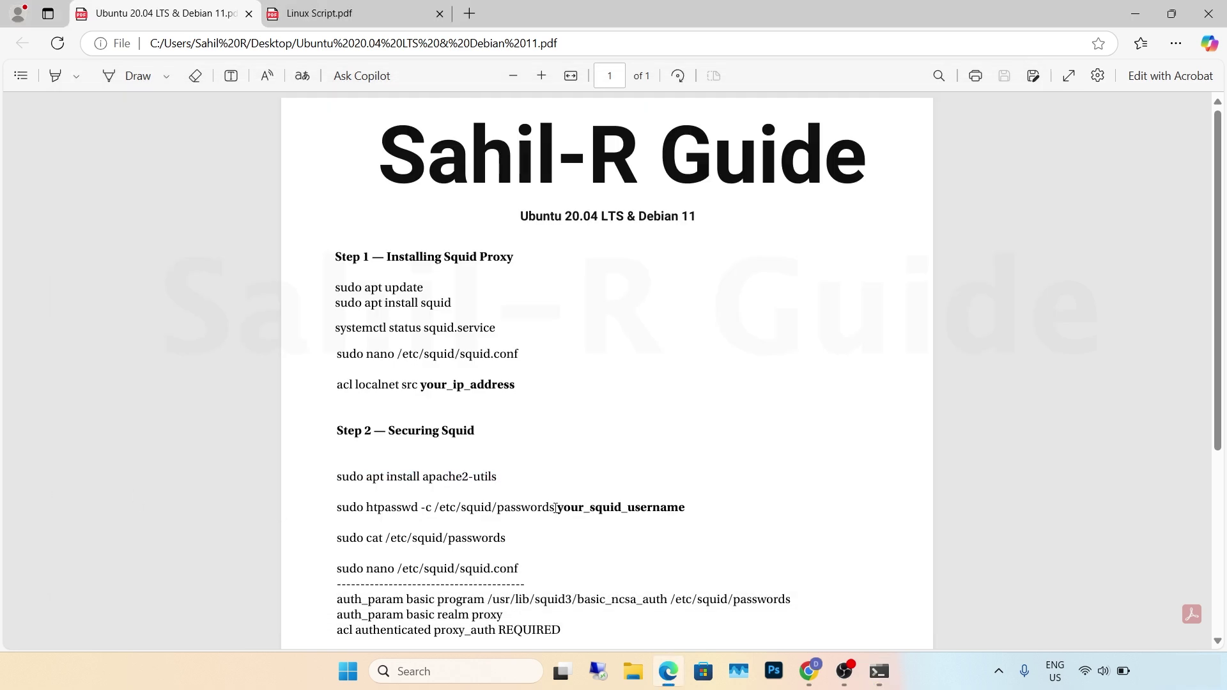
drag(554, 508, 310, 508)
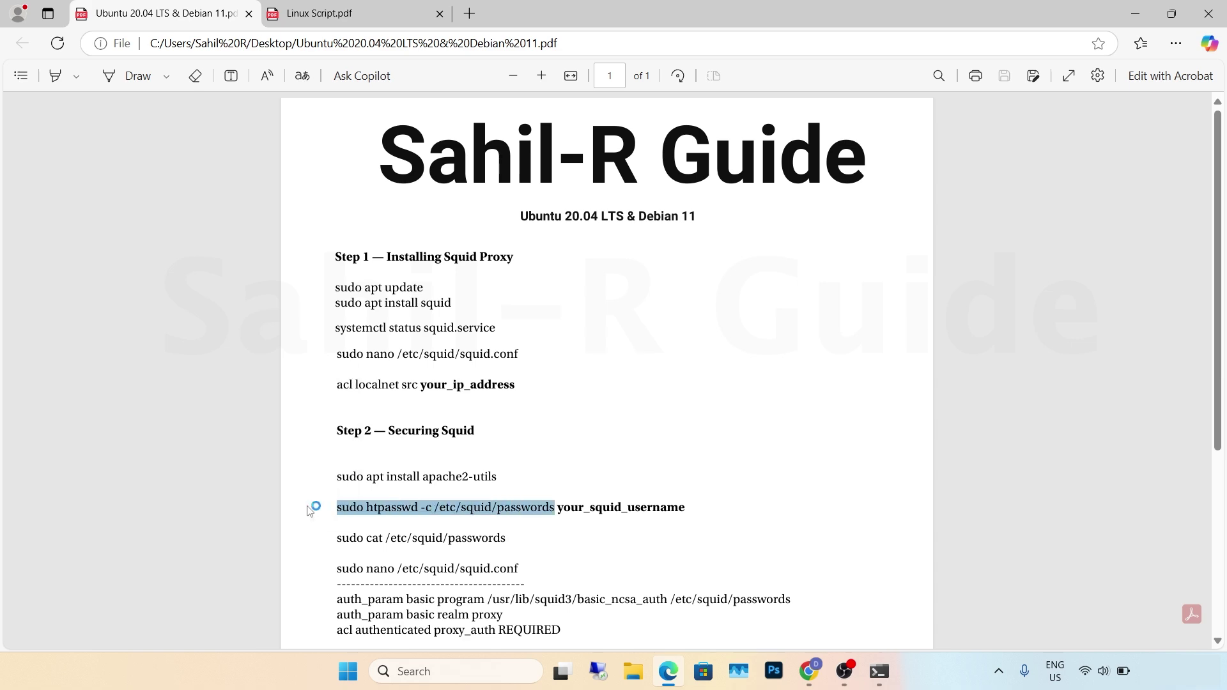
key(alt+Tab)
right_click(260, 528)
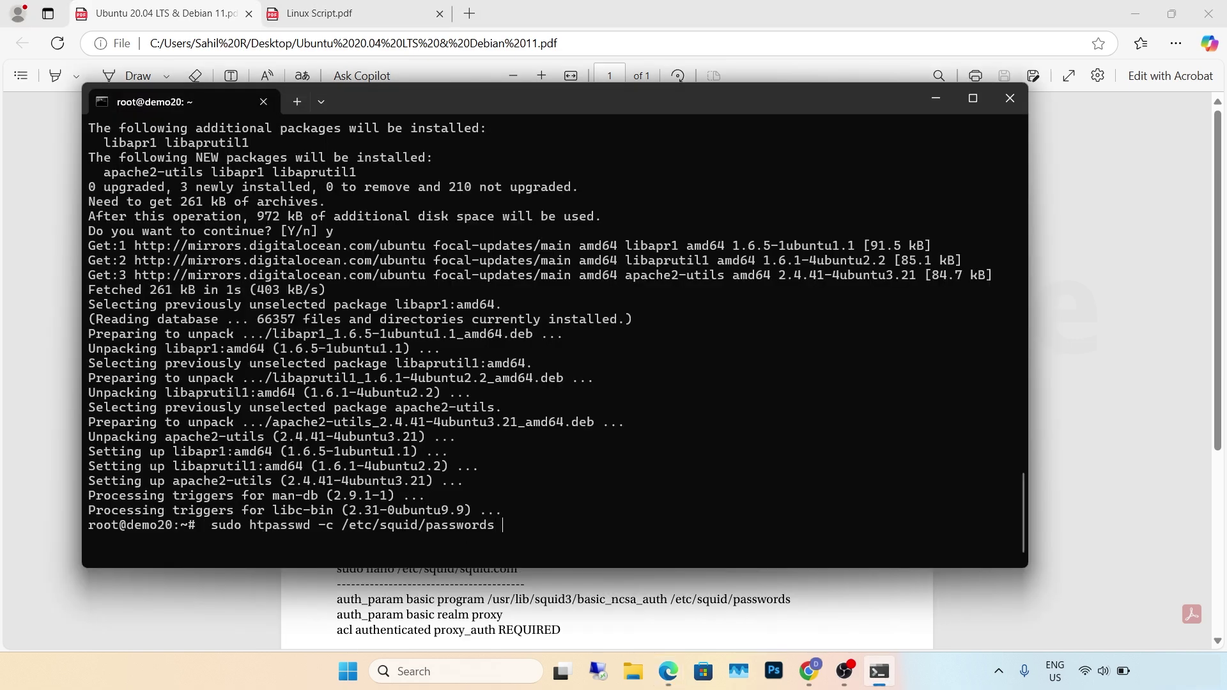
text(demo)
key(Return)
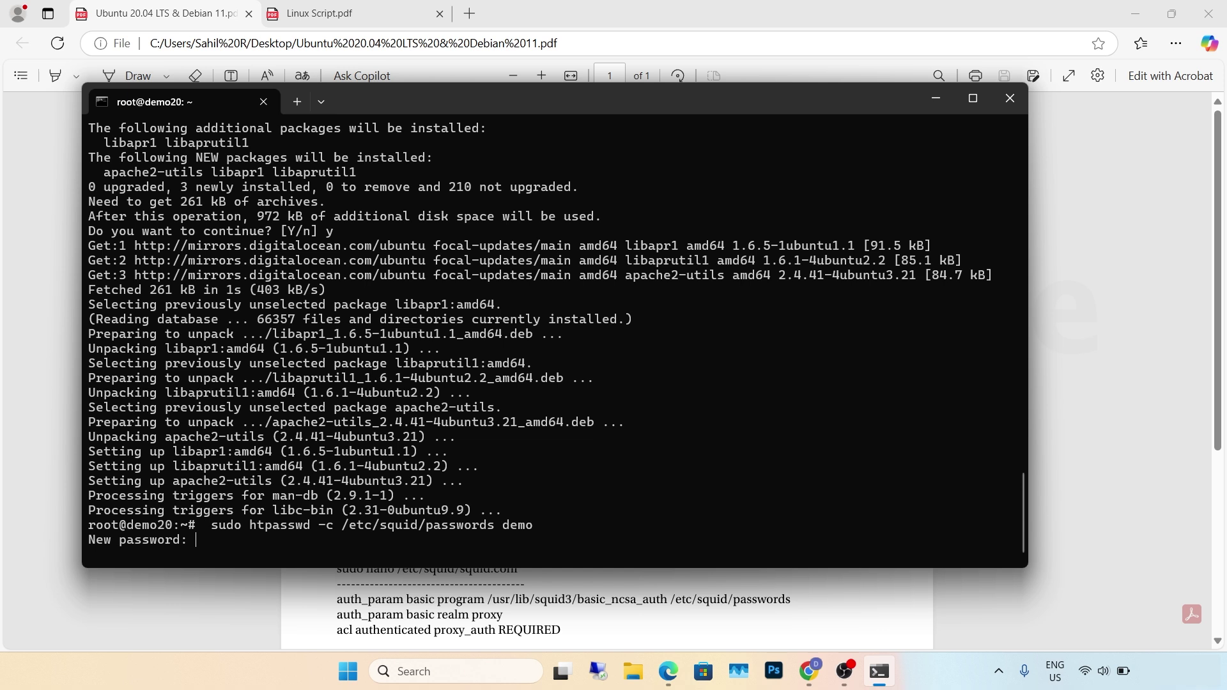
key(Return)
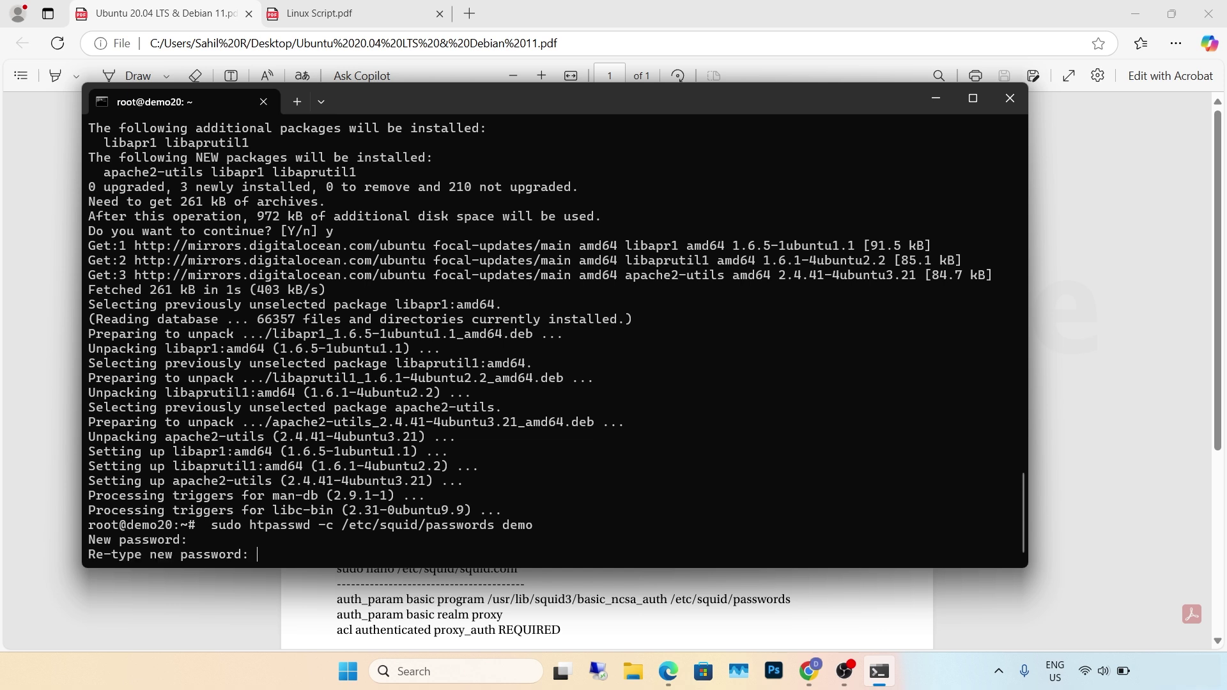
key(Return)
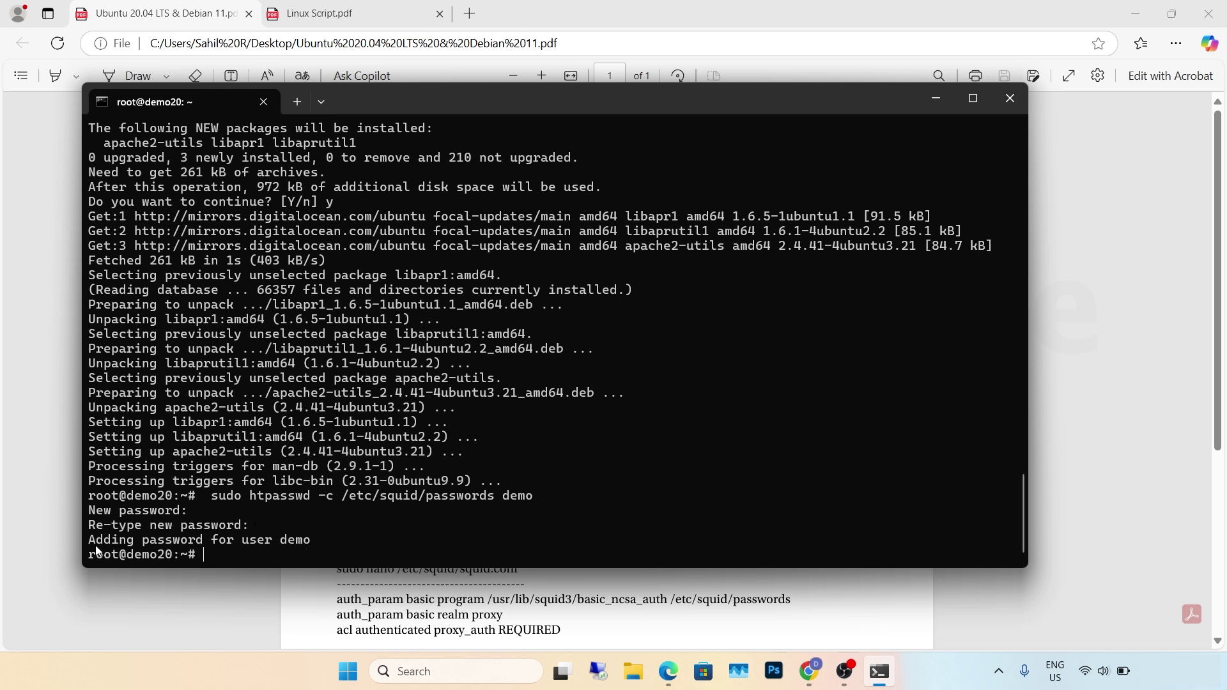
Show the hashed demo entry with sudo cat /etc/squid/passwords
key(alt+Tab)
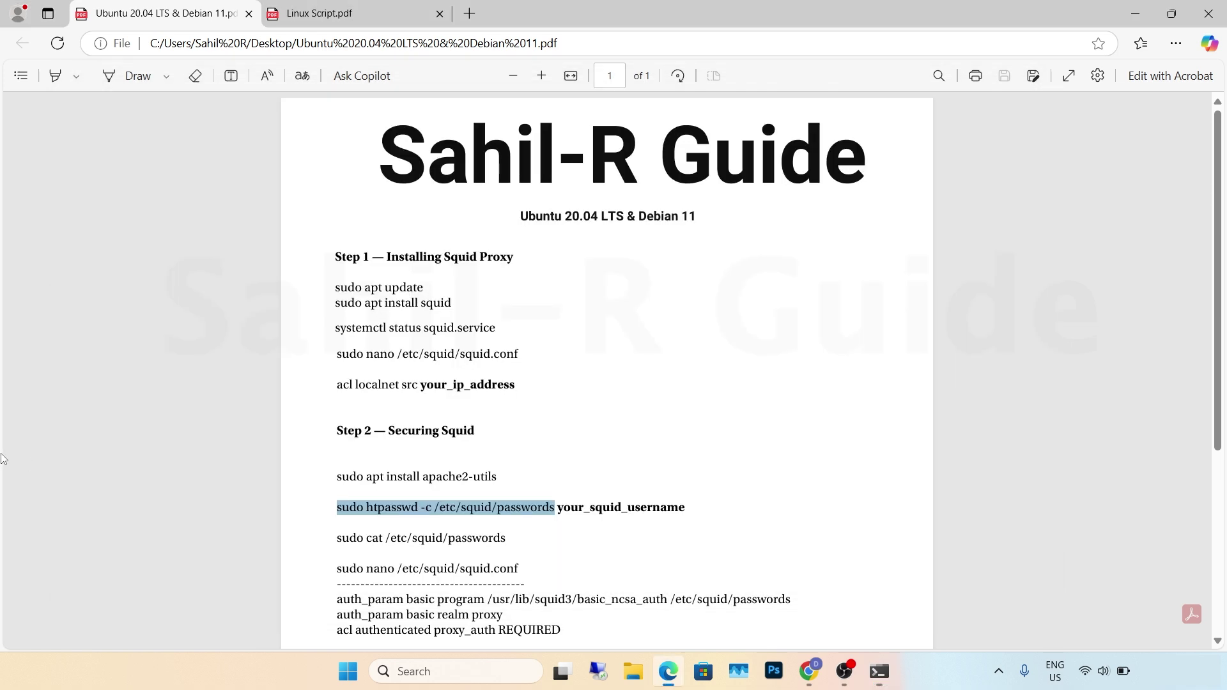
scroll(624, 458, down, 1)
drag(506, 480, 332, 482)
click(879, 672)
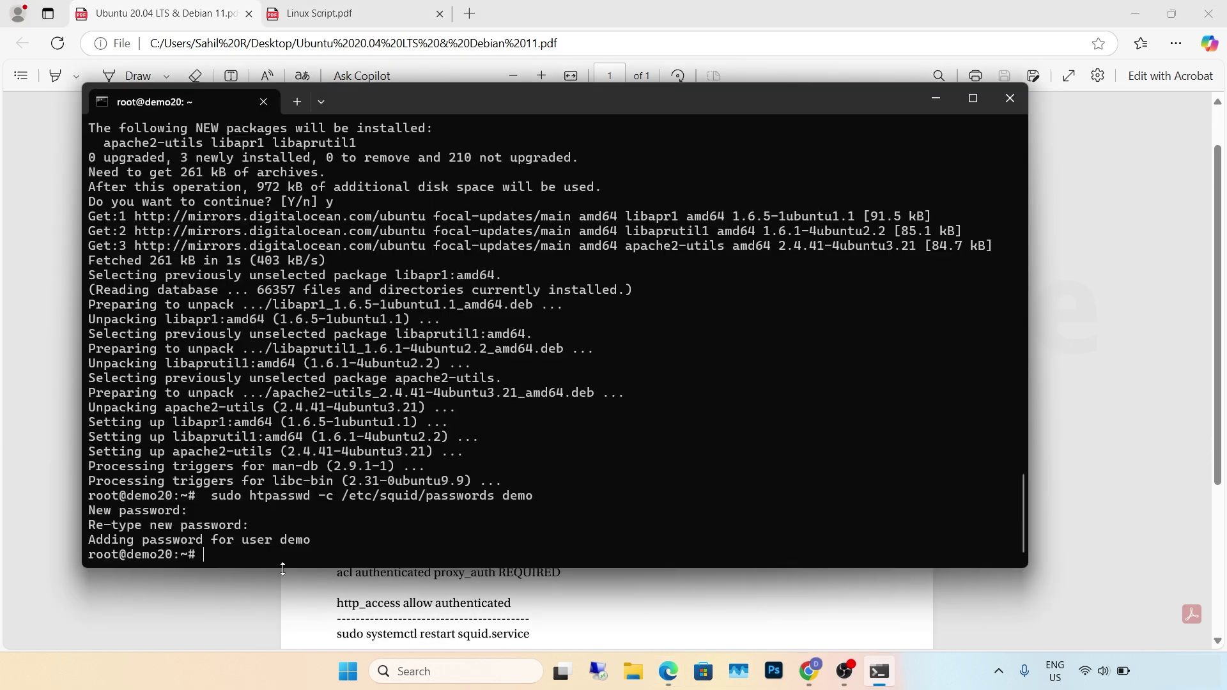
right_click(248, 551)
key(Return)
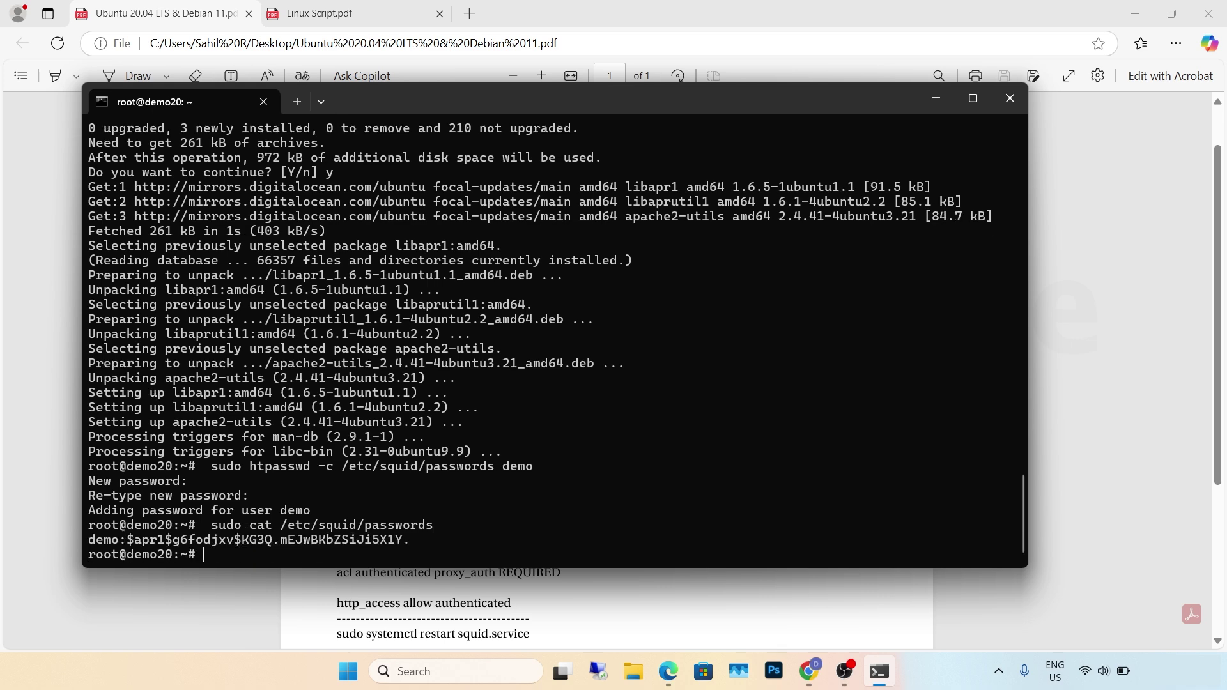
click(2, 481)
drag(519, 511, 330, 519)
key(ctrl+c)
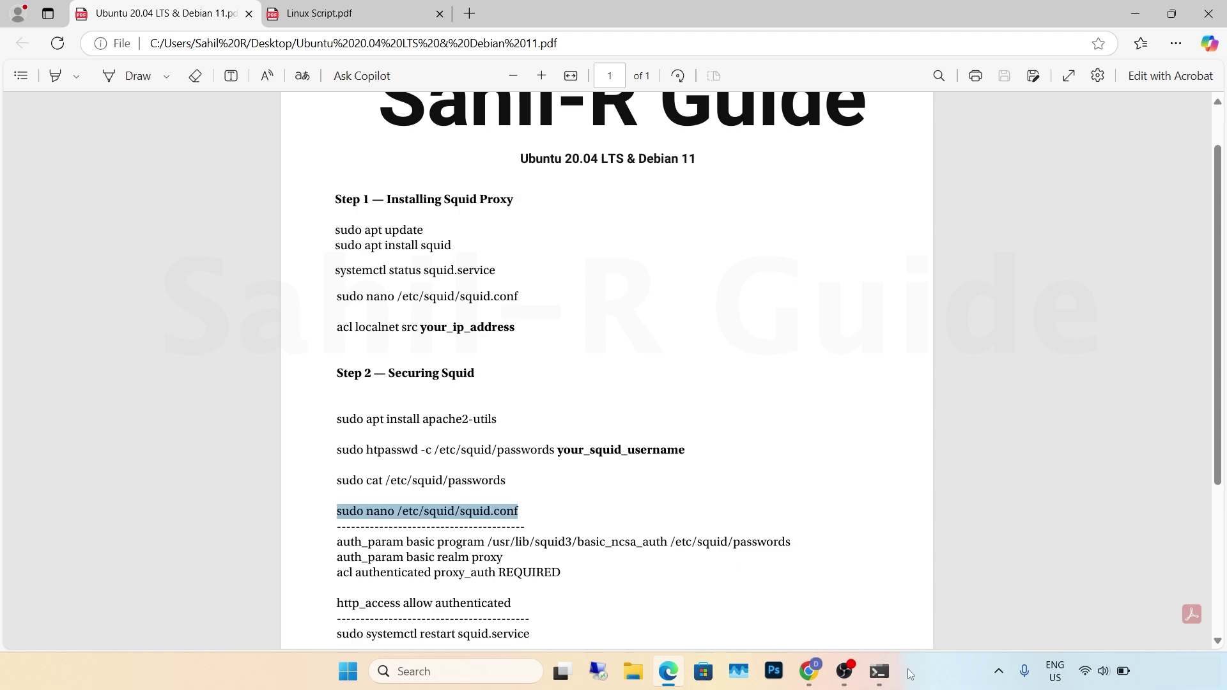
Reopen squid.conf in nano and jump to the 'http_access deny all' line
click(880, 672)
key(ctrl+v)
key(Return)
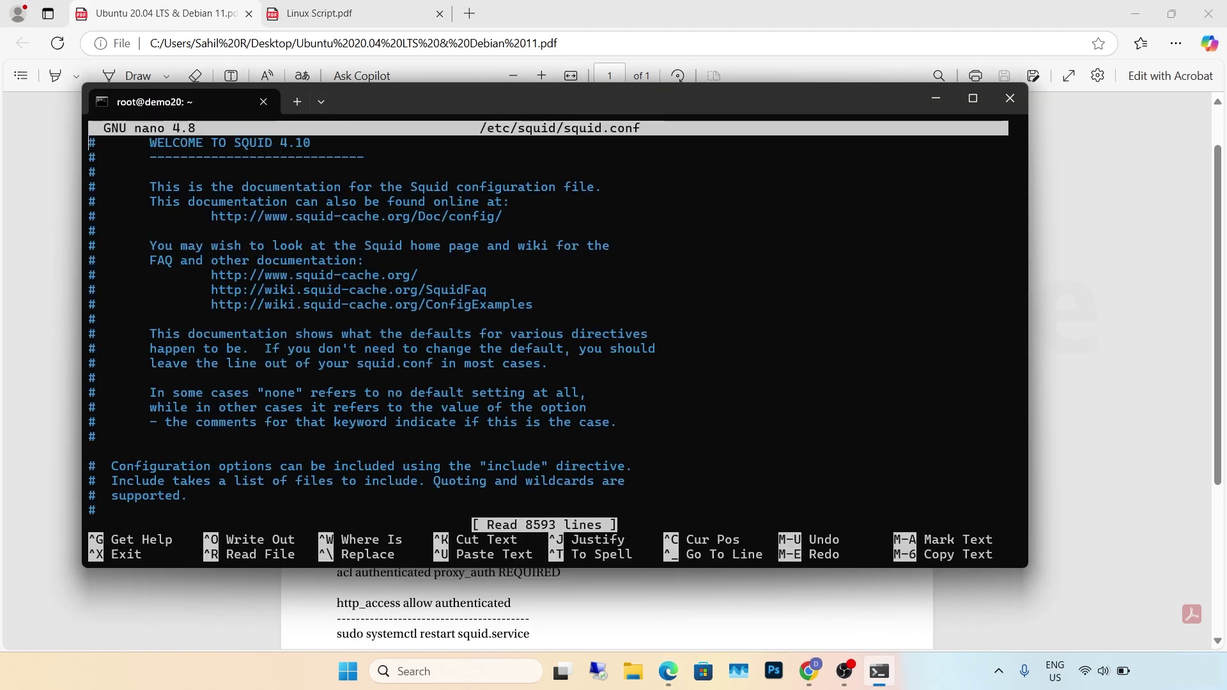
key(ctrl+w)
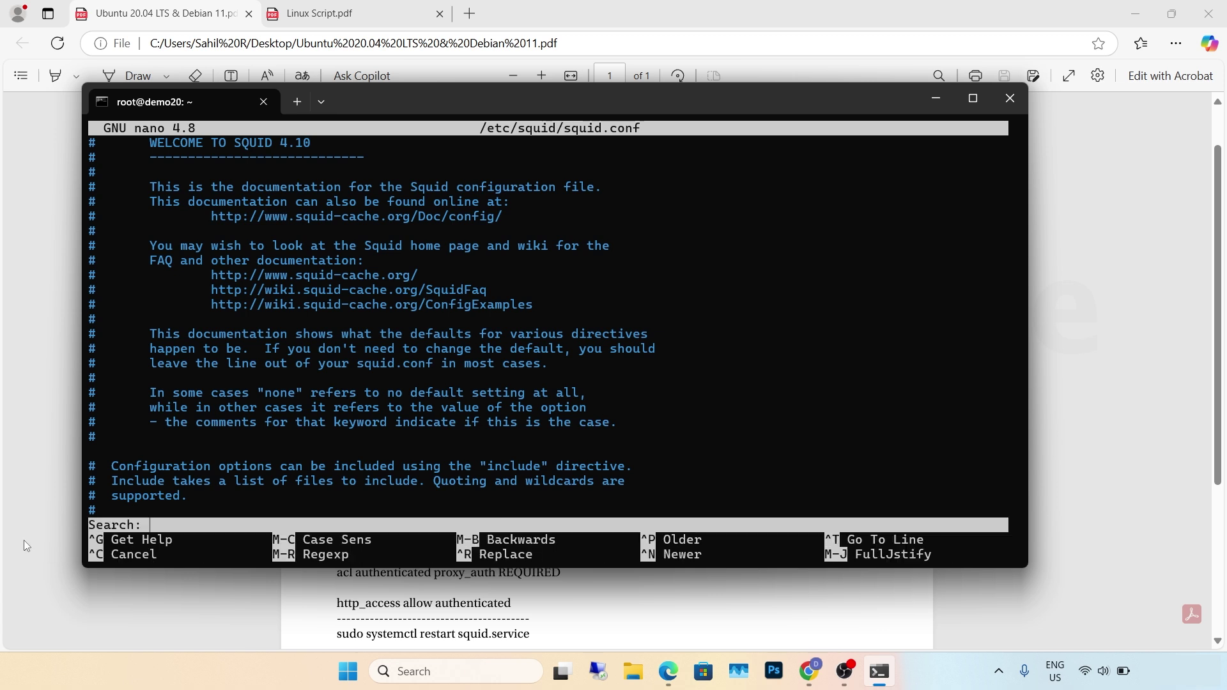
text(http_access den)
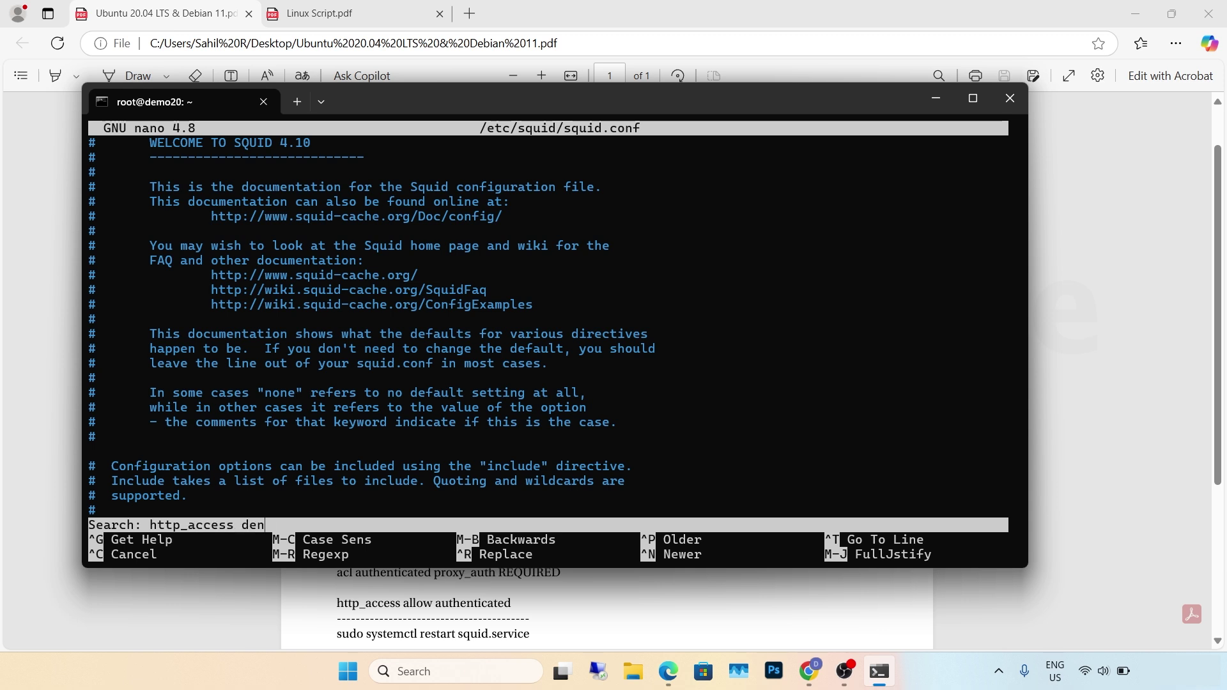
text(y all)
key(Return)
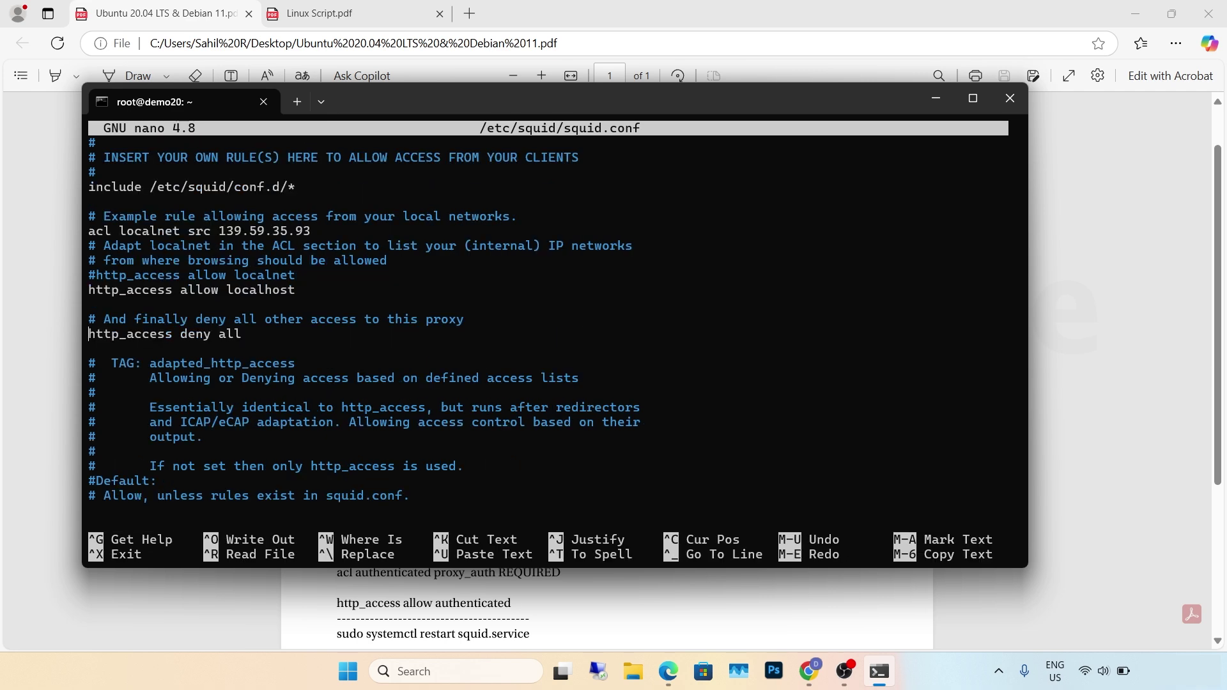
key(Up)
key(Up)
key(Up)
key(Up)
key(Up)
key(Up)
key(Up)
key(Up)
Paste the basic auth_param, realm and authenticated ACL lines, removing their leading spaces
key(alt+Tab)
scroll(351, 483, down, 2)
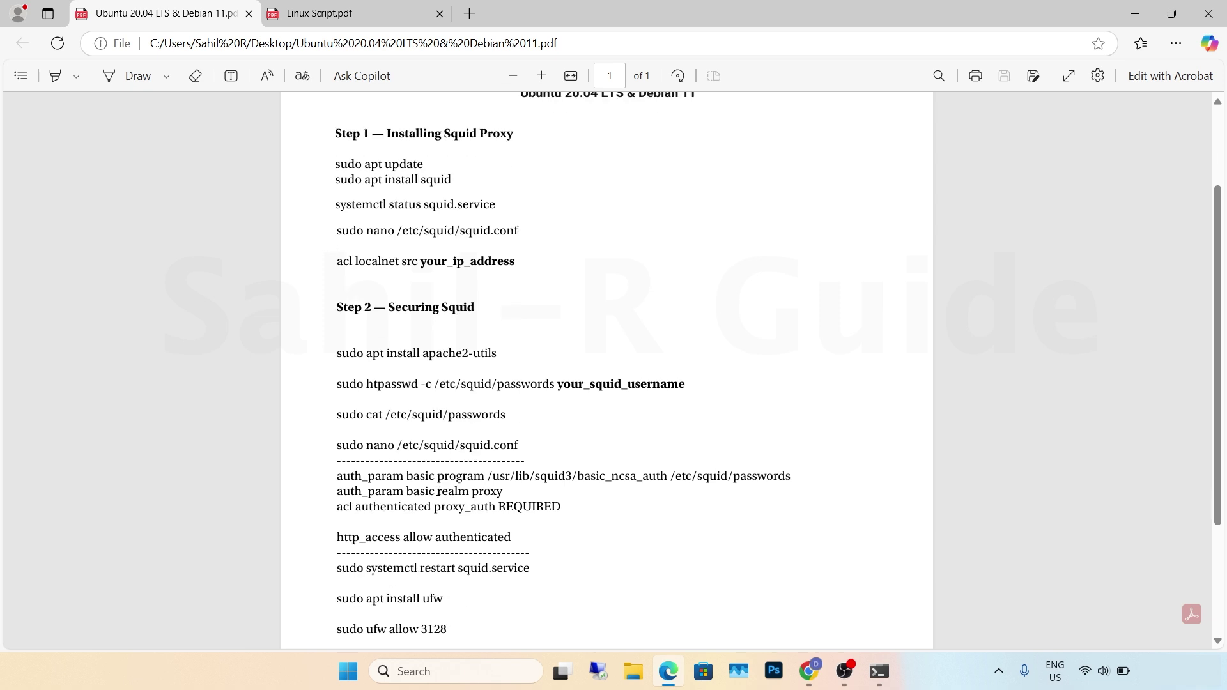
drag(337, 471, 563, 506)
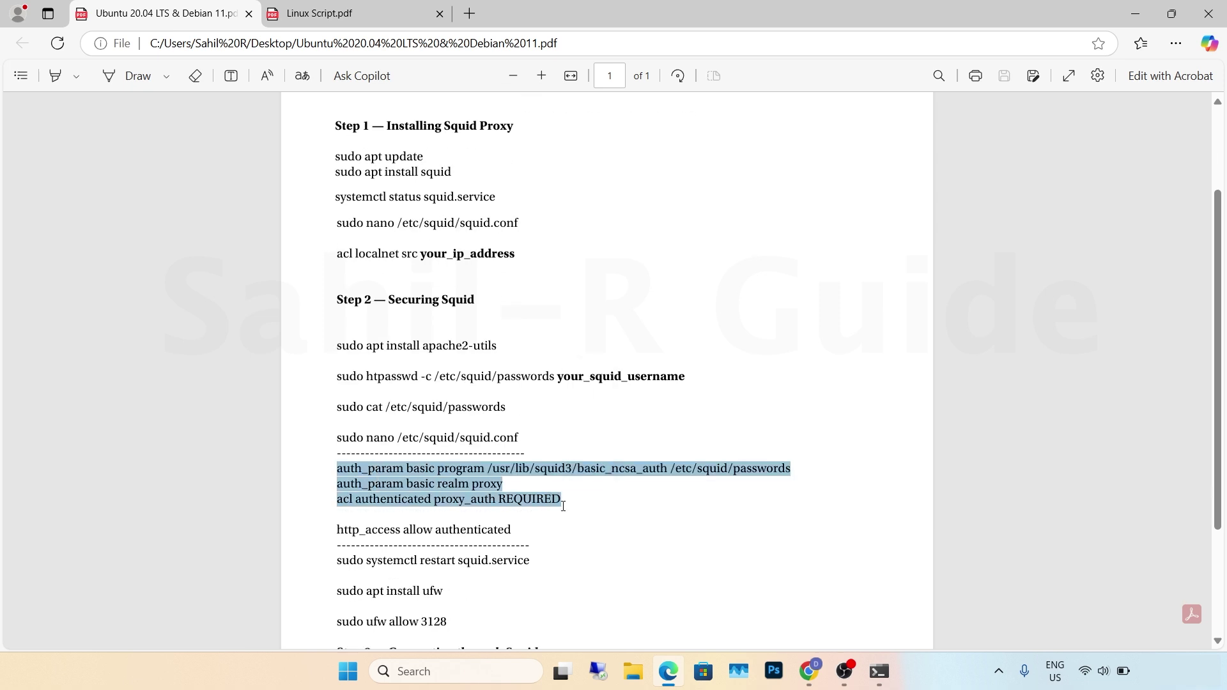
click(880, 671)
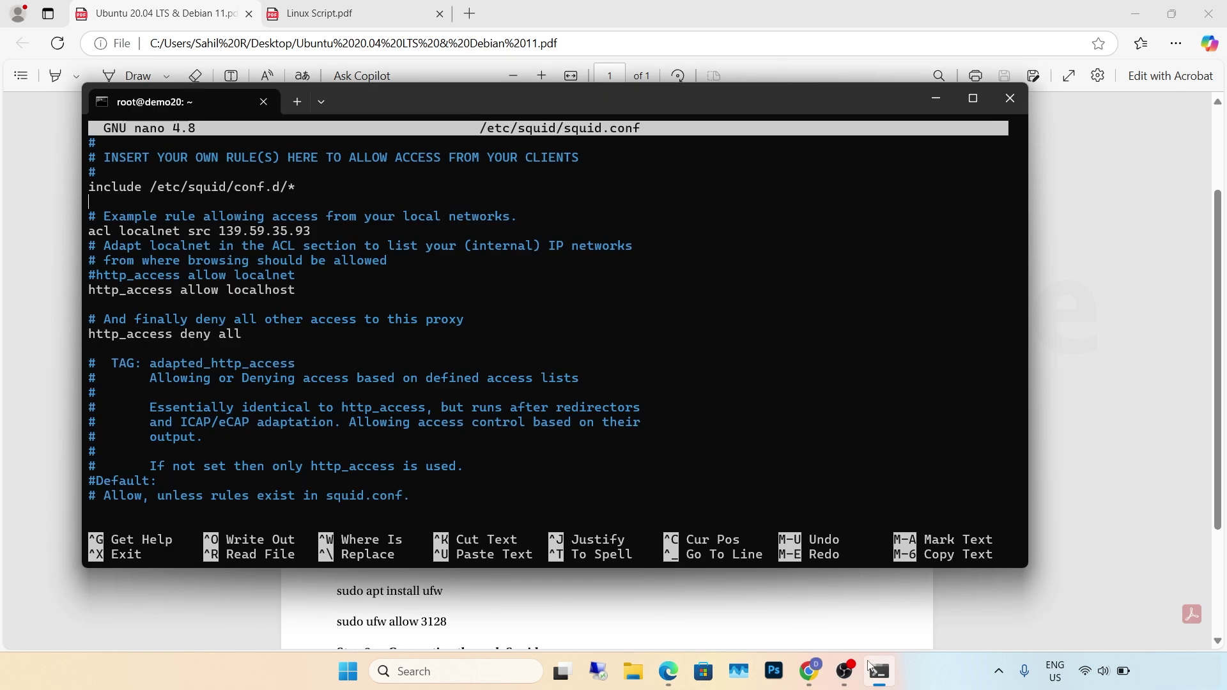
right_click(197, 201)
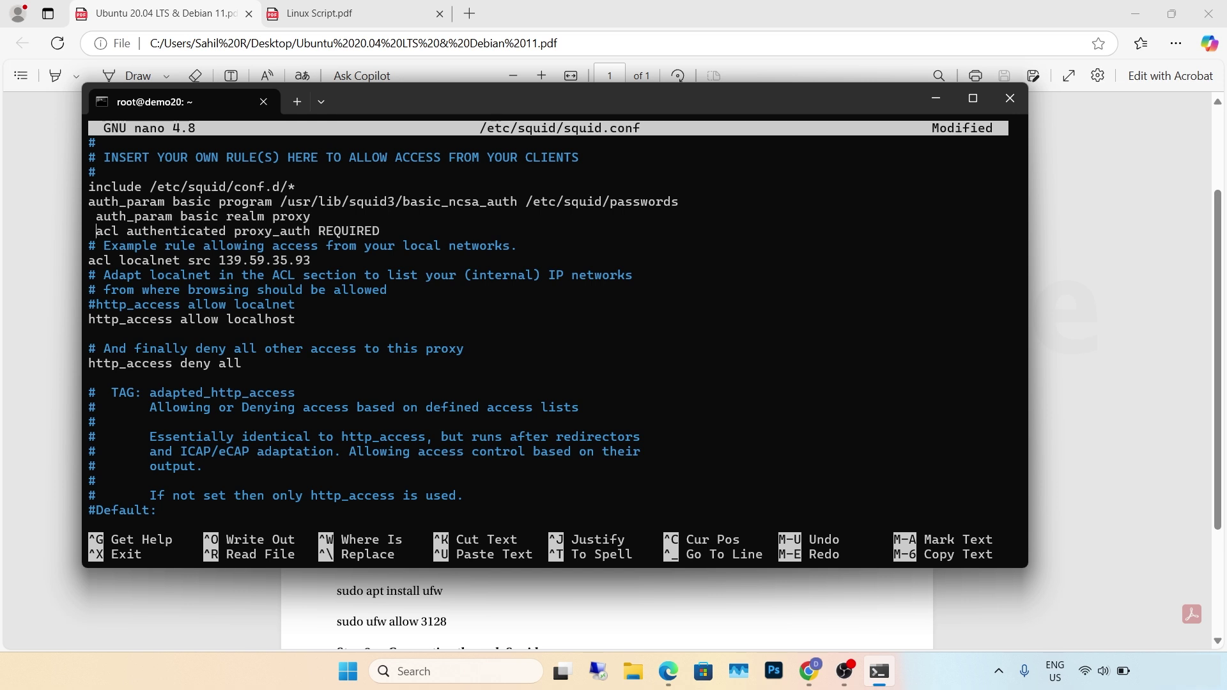
key(BackSpace)
click(90, 216)
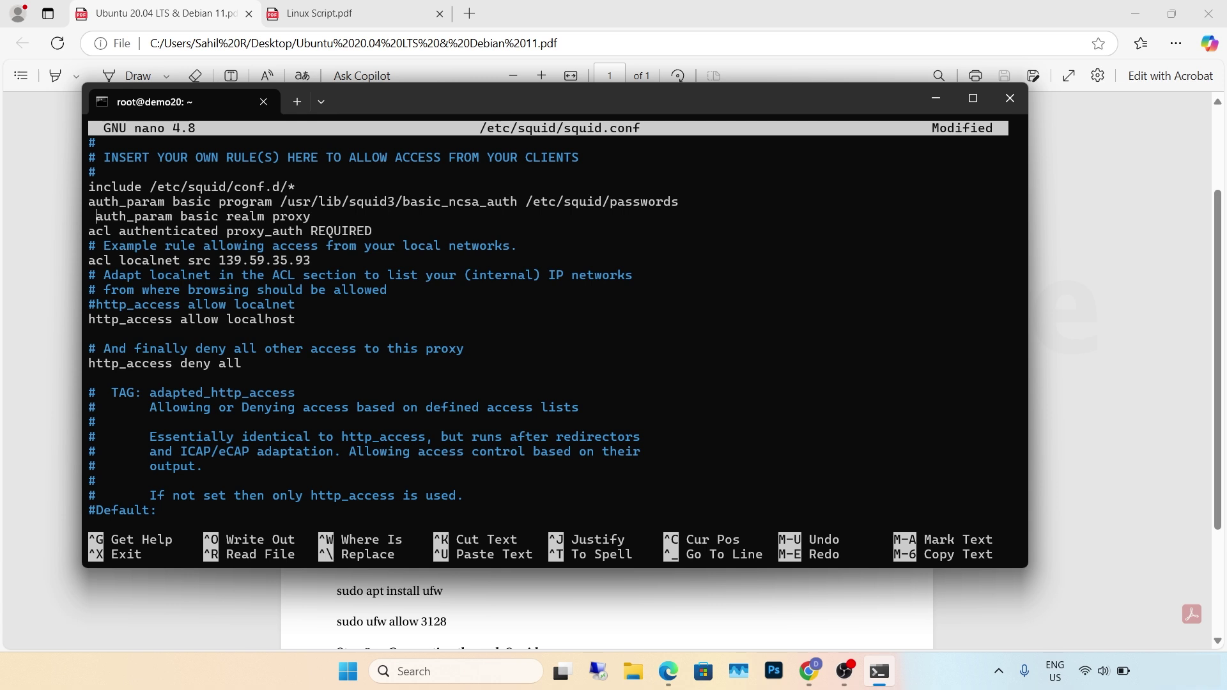
key(BackSpace)
key(Down)
key(Down)
key(Down)
key(Down)
key(Down)
key(Down)
key(Down)
key(Down)
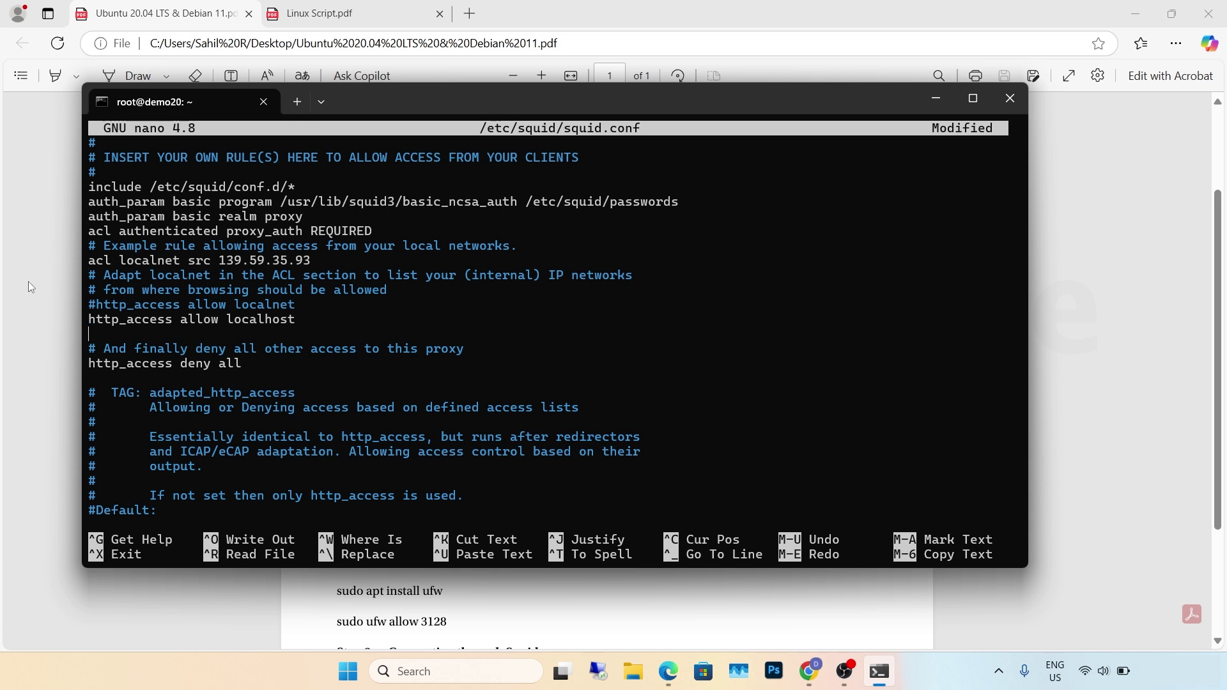
Add 'http_access allow authenticated' and save squid.conf
click(60, 290)
drag(512, 533, 336, 530)
click(880, 671)
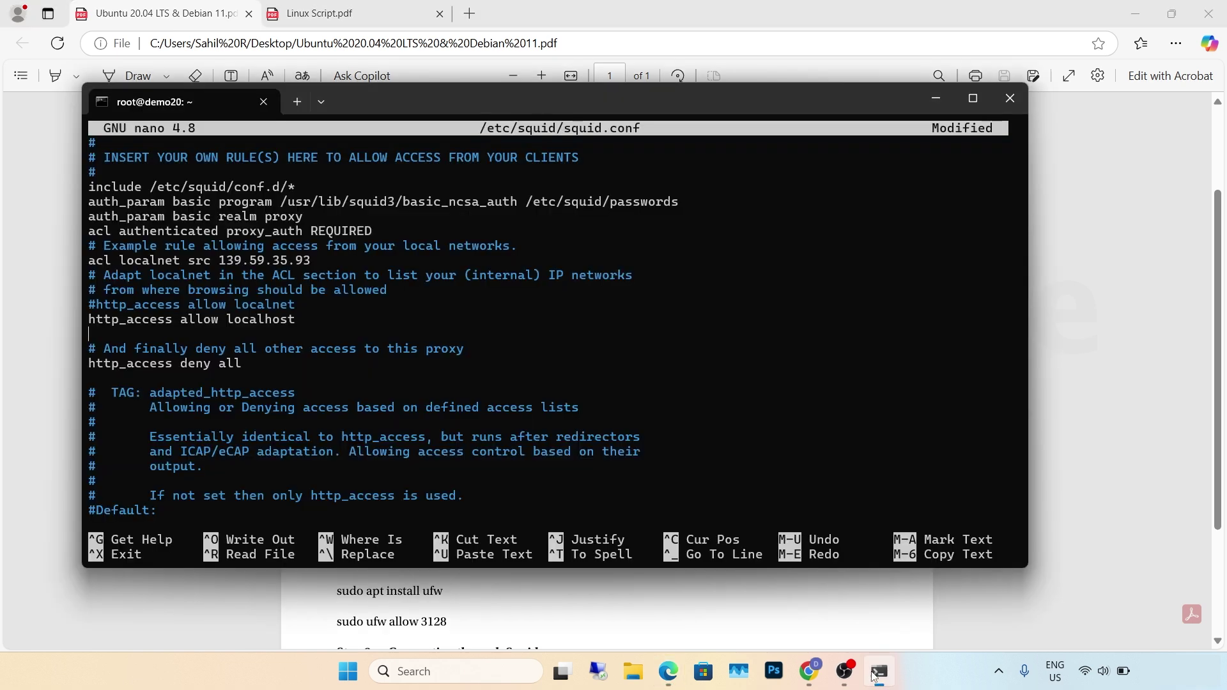
right_click(155, 332)
click(153, 335)
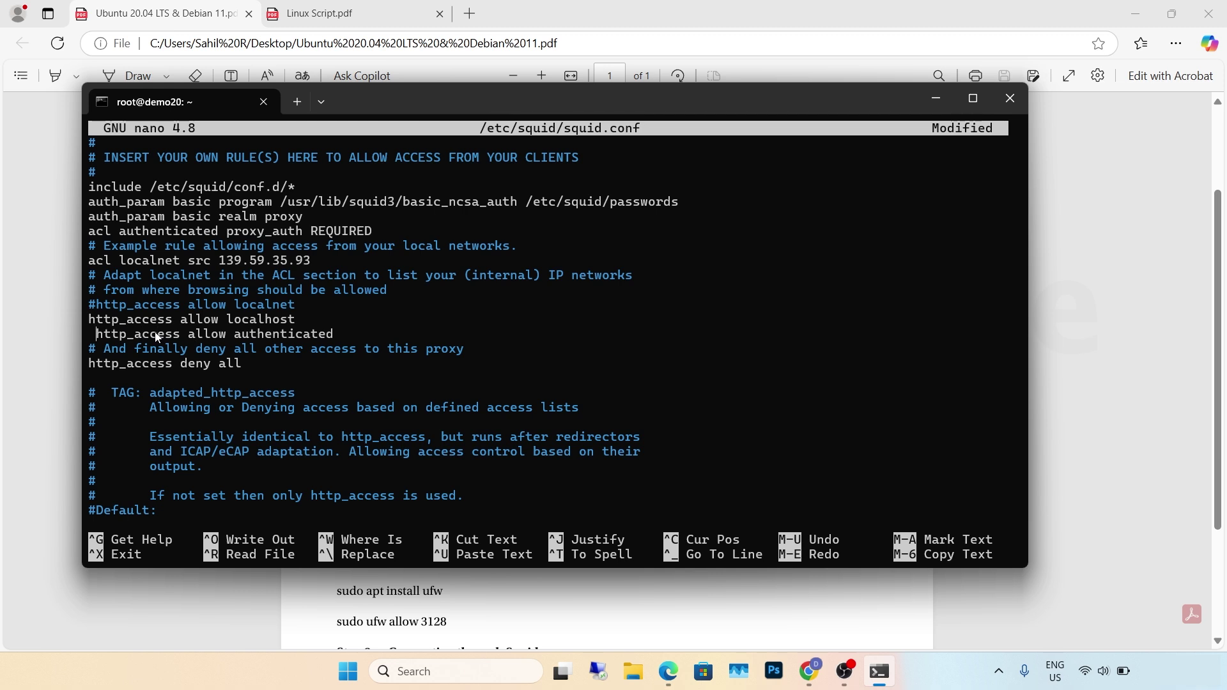
key(BackSpace)
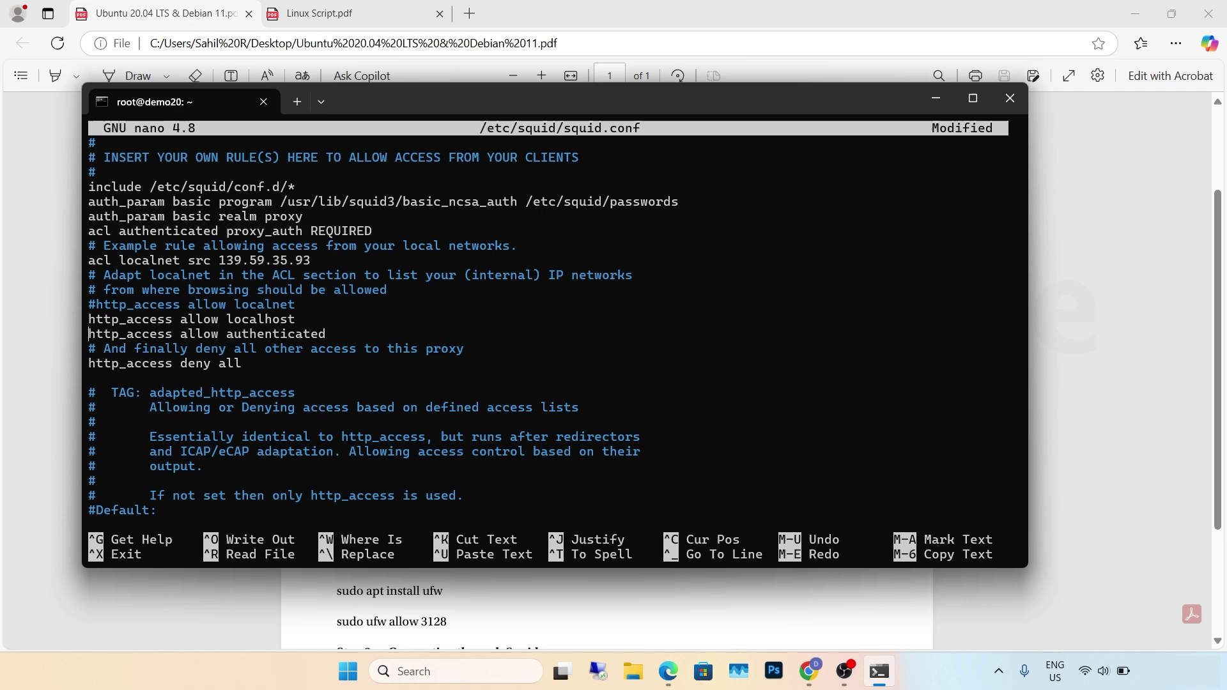
key(ctrl+x)
key(y)
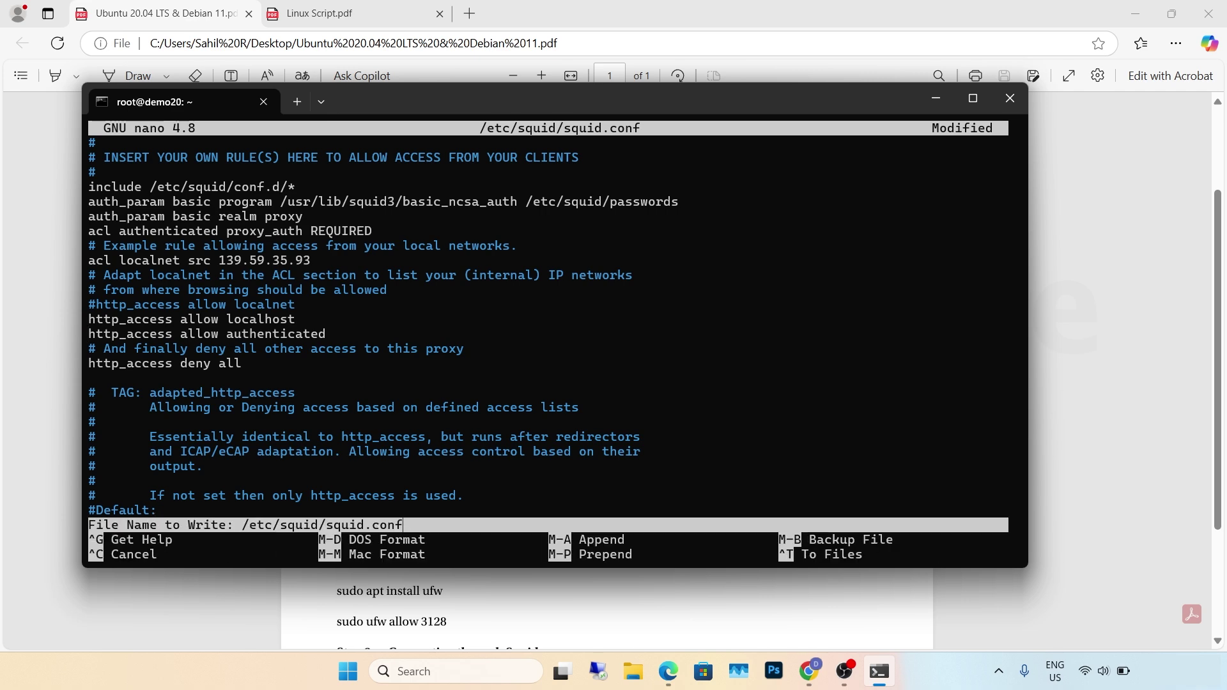
key(Return)
key(alt+Tab)
Restart the Squid service with sudo systemctl restart squid.service on the droplet
scroll(518, 502, down, 1)
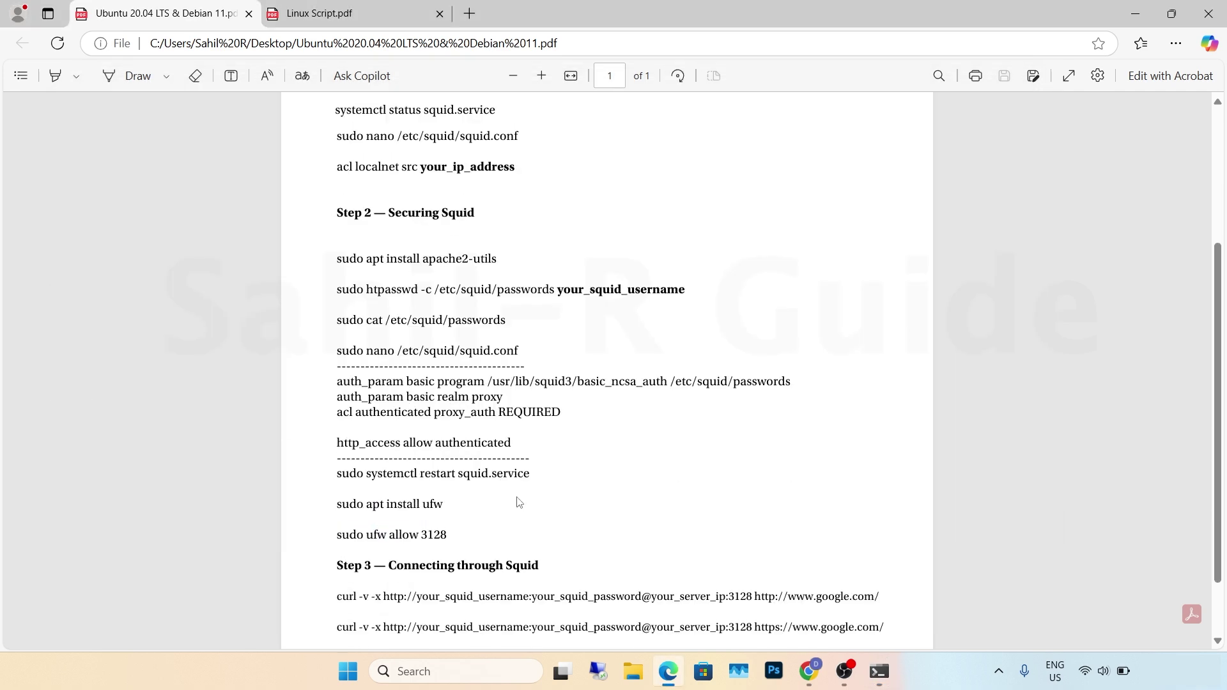
drag(529, 476, 324, 477)
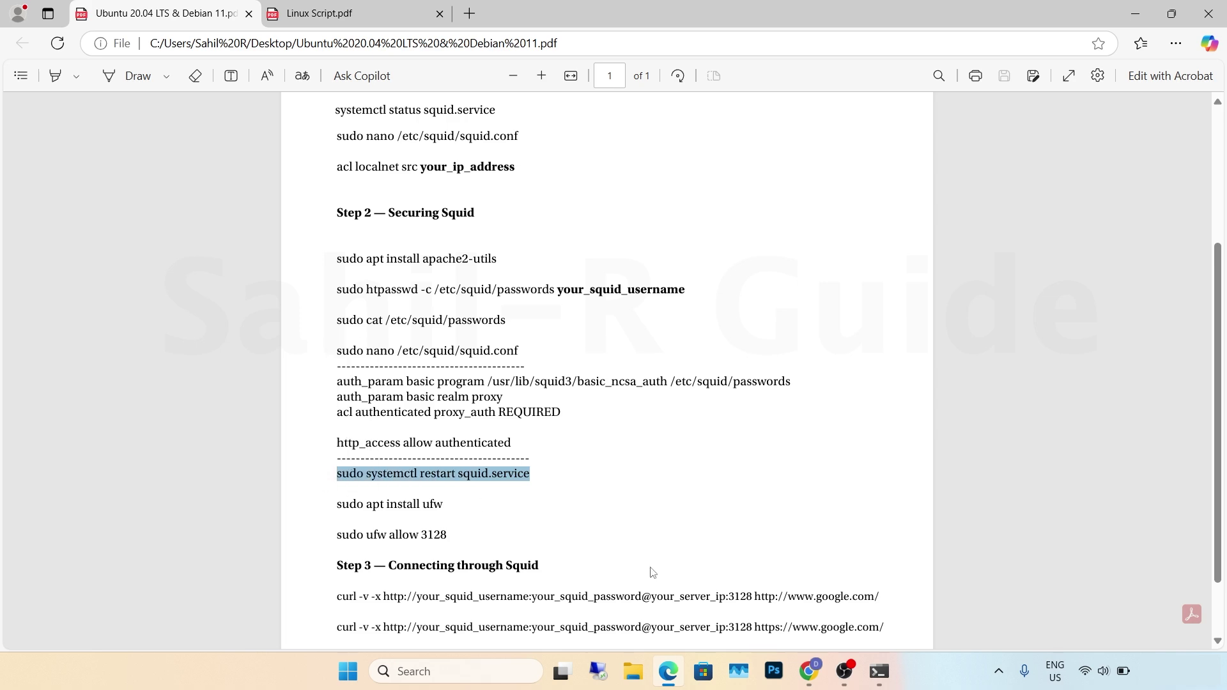
click(880, 671)
key(ctrl+v)
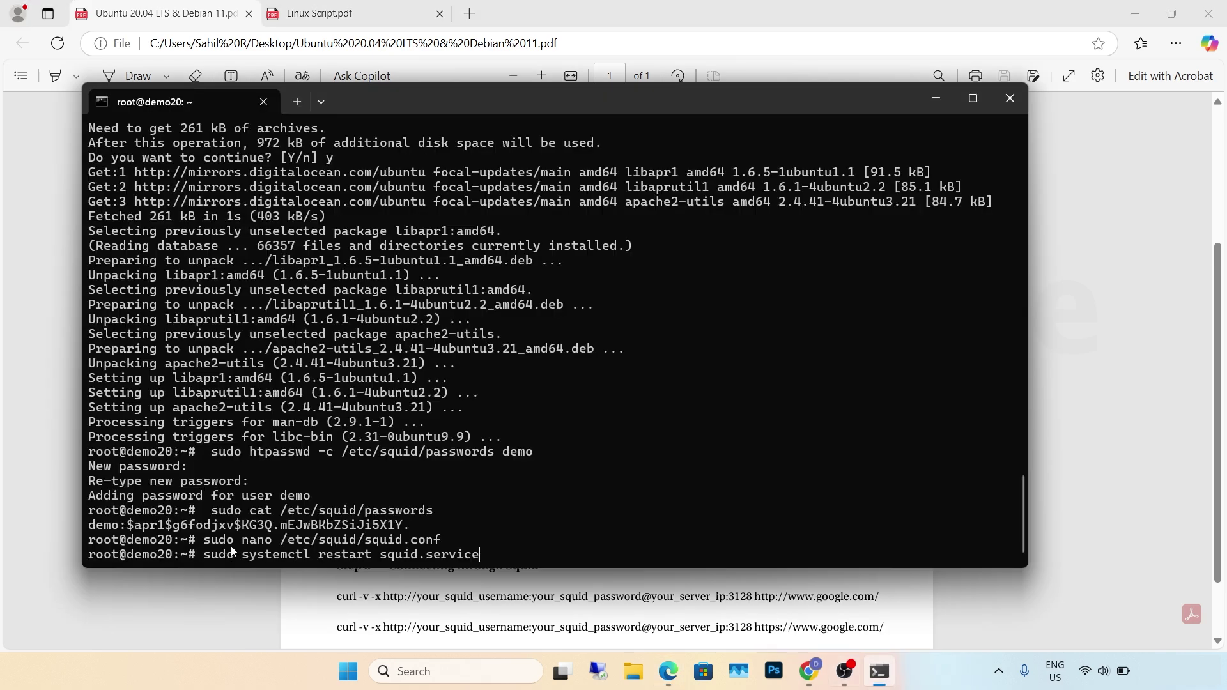
key(Return)
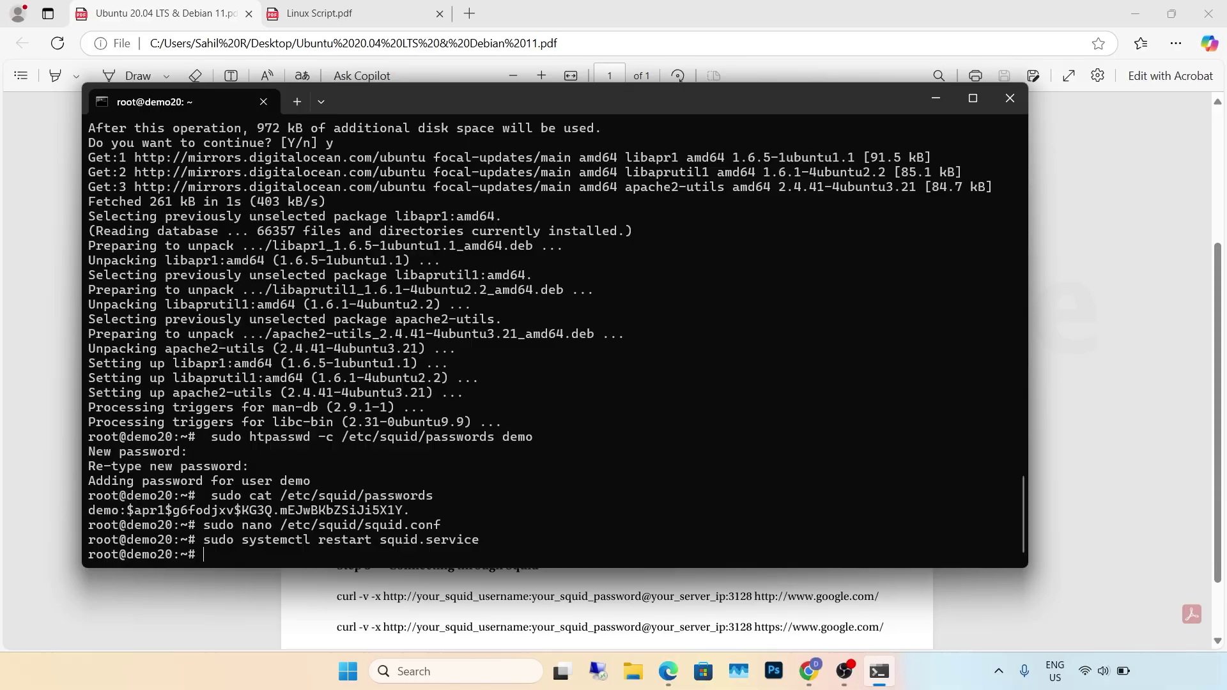
Install the ufw firewall with sudo apt install ufw
key(alt+Tab)
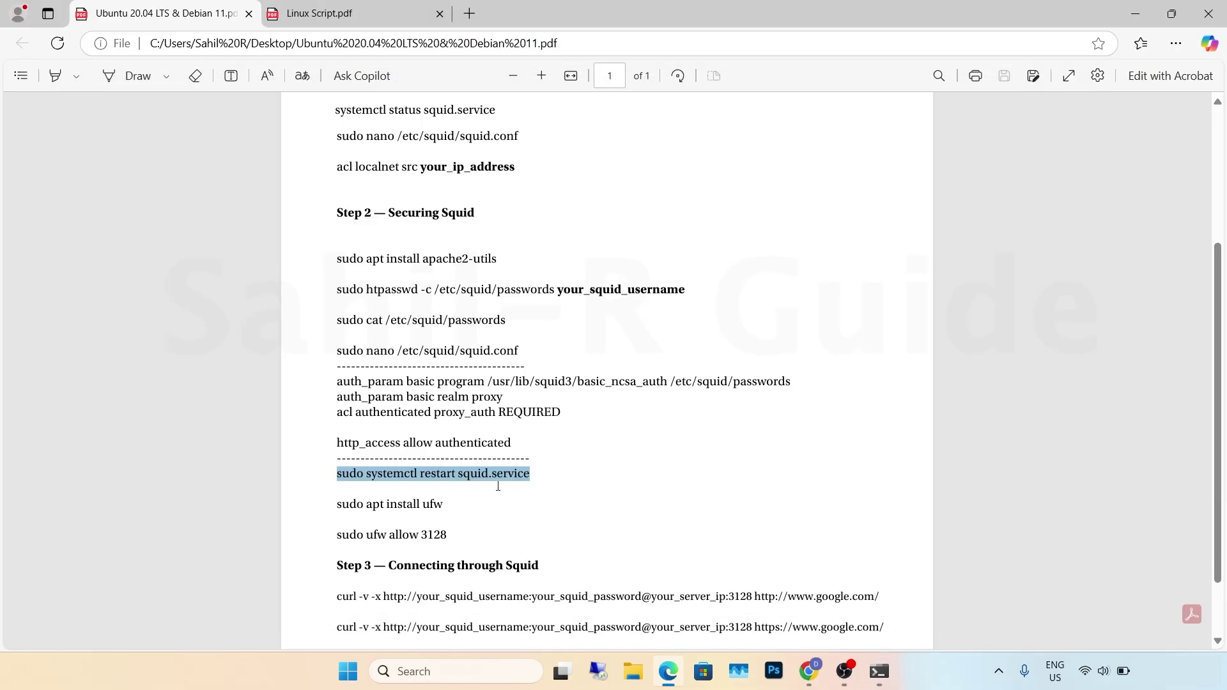
drag(446, 505, 326, 505)
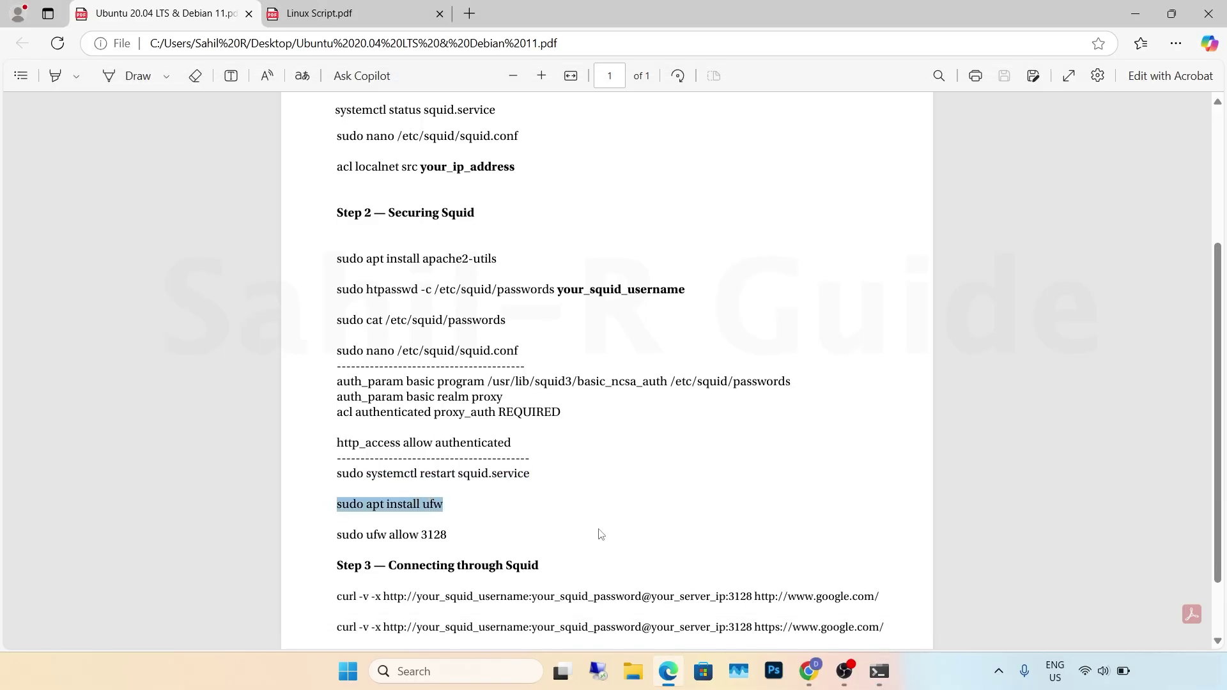
click(880, 671)
right_click(254, 548)
key(Return)
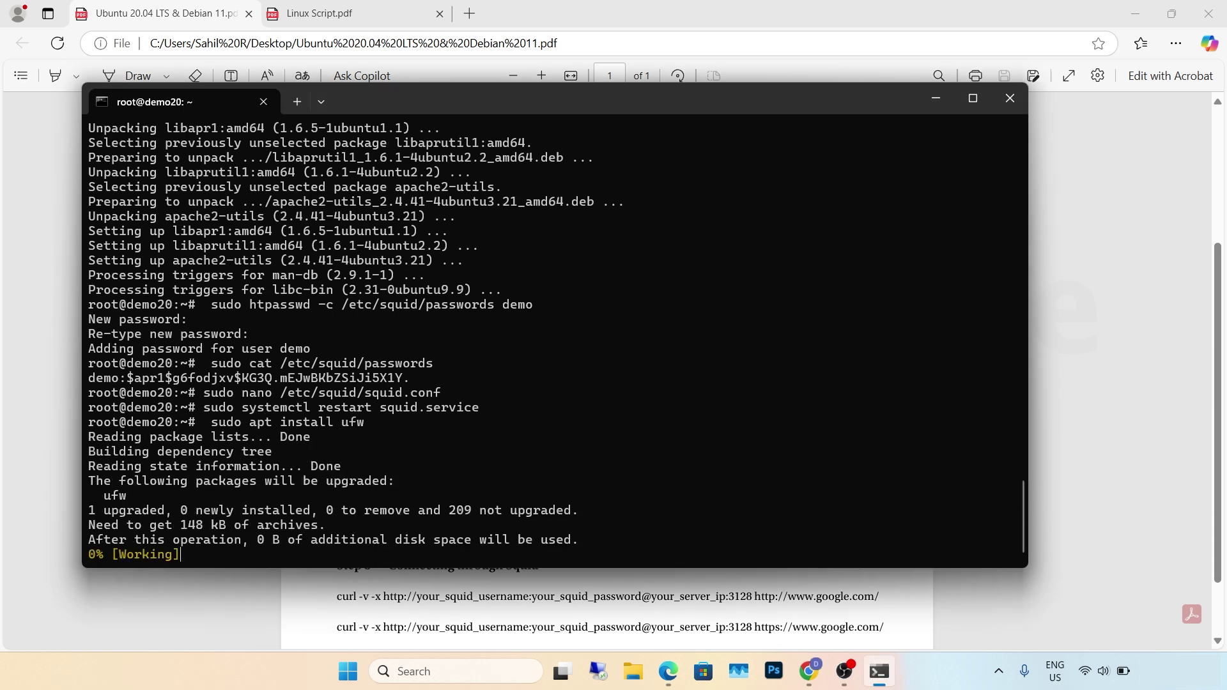
Allow port 3128 through the firewall with sudo ufw allow 3128
click(37, 484)
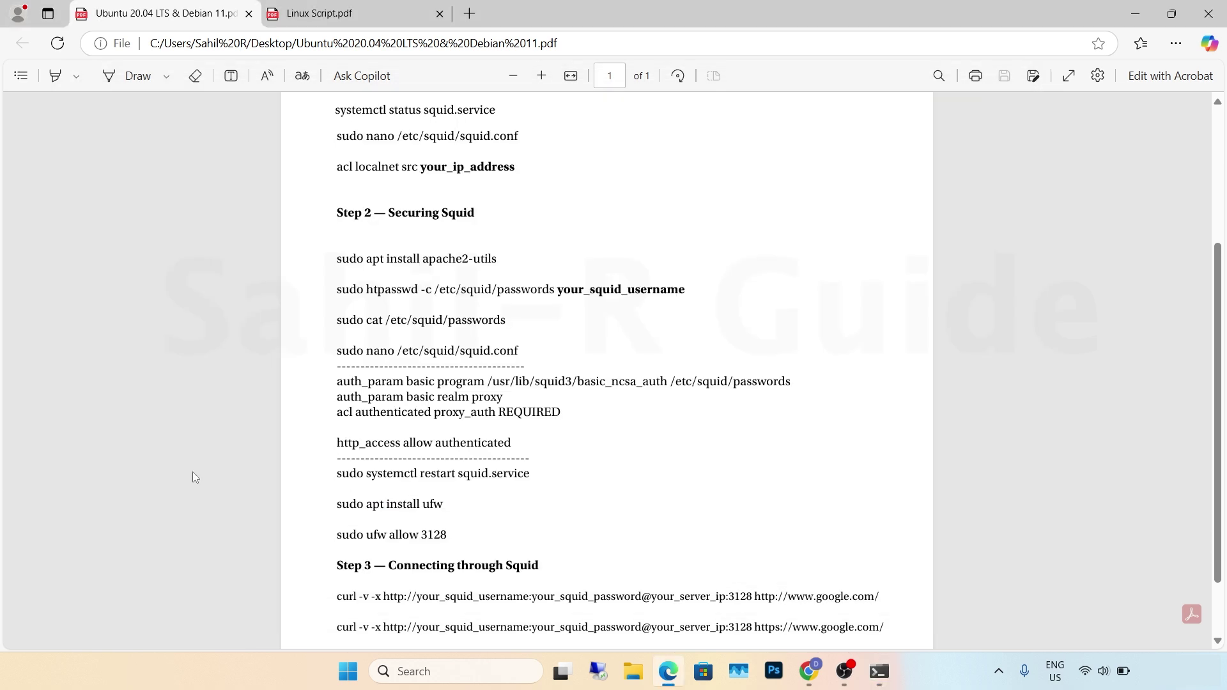
drag(448, 536, 337, 535)
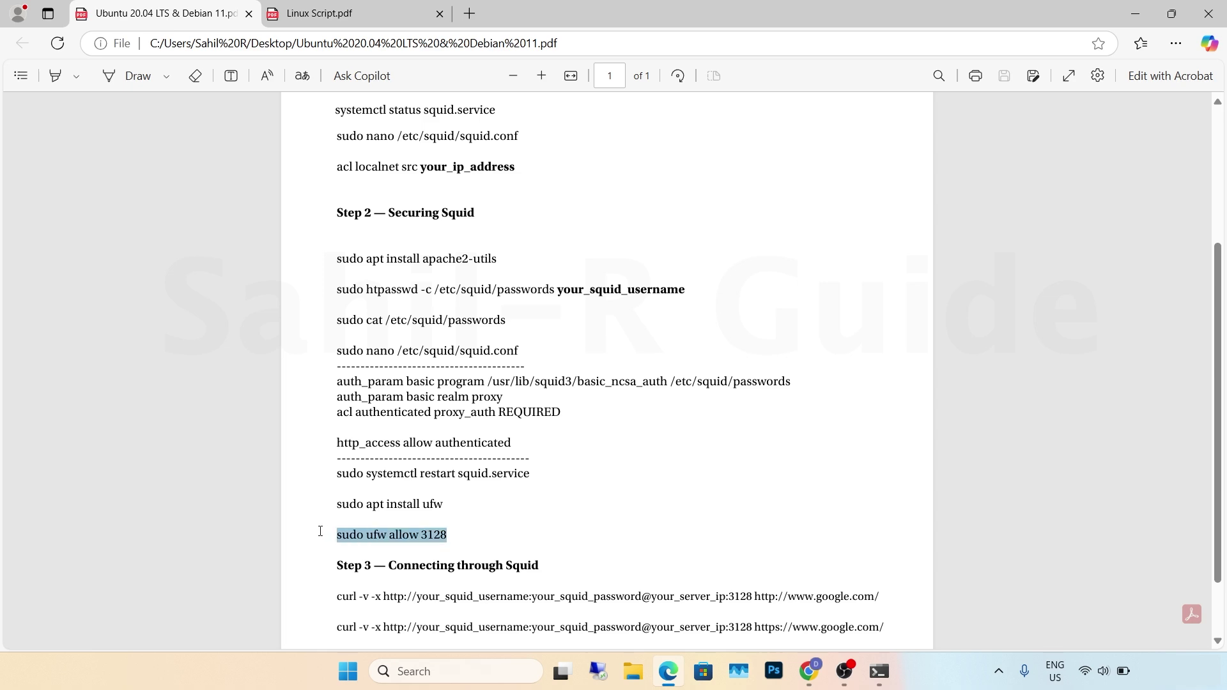
click(880, 672)
key(ctrl+v)
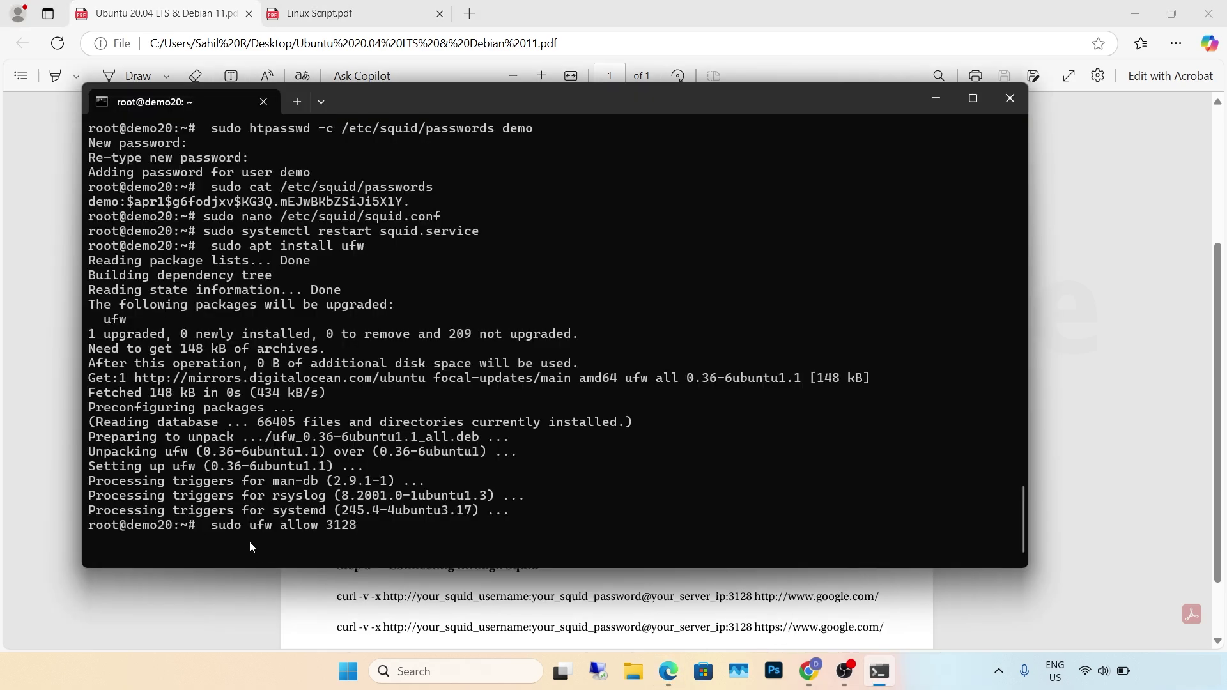
key(Return)
Select the first curl test command in the setup guide
click(1, 457)
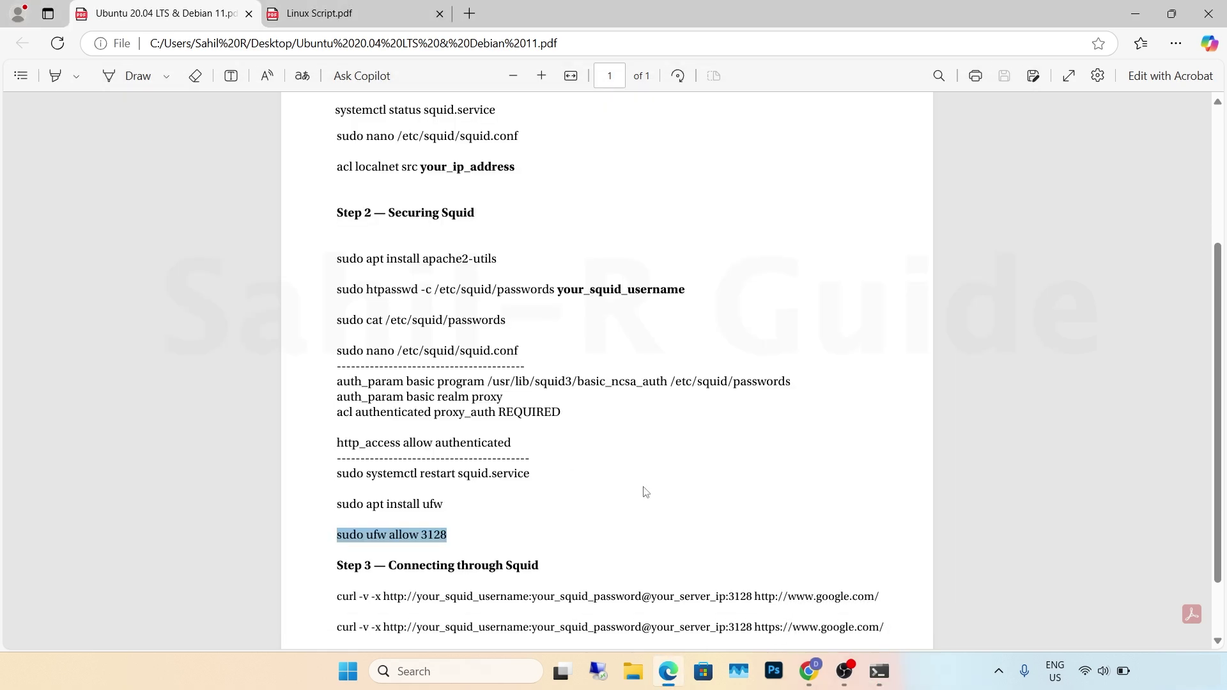
scroll(671, 499, down, 3)
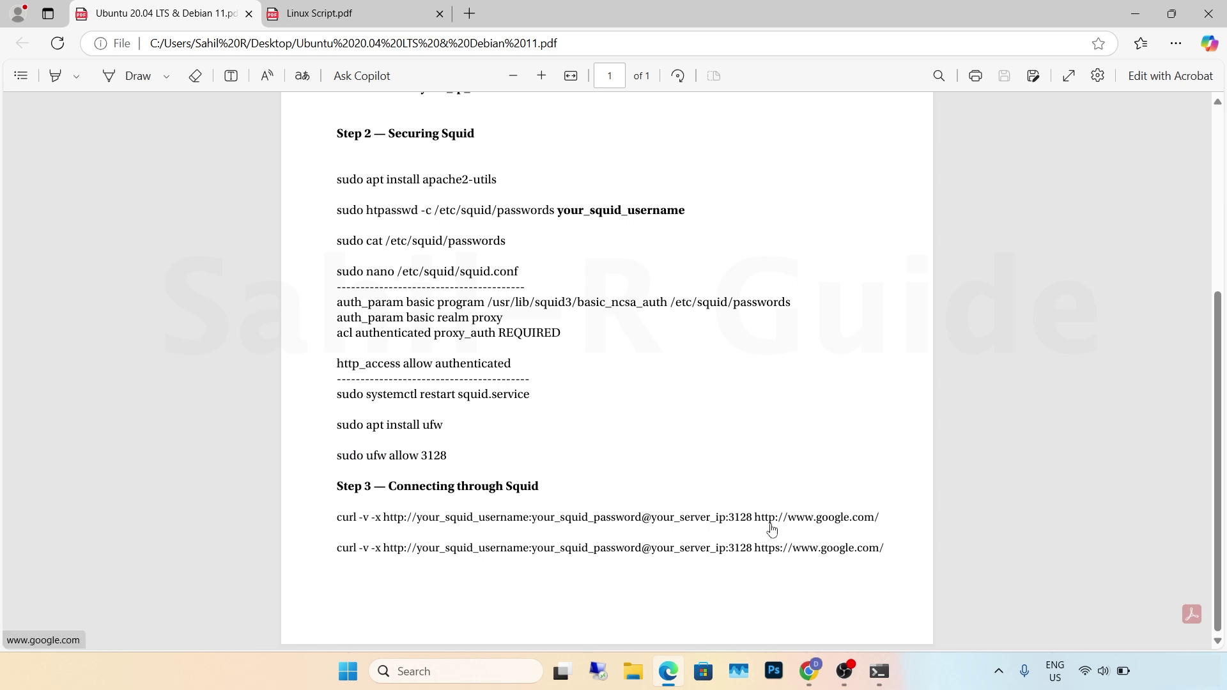
drag(342, 511, 885, 514)
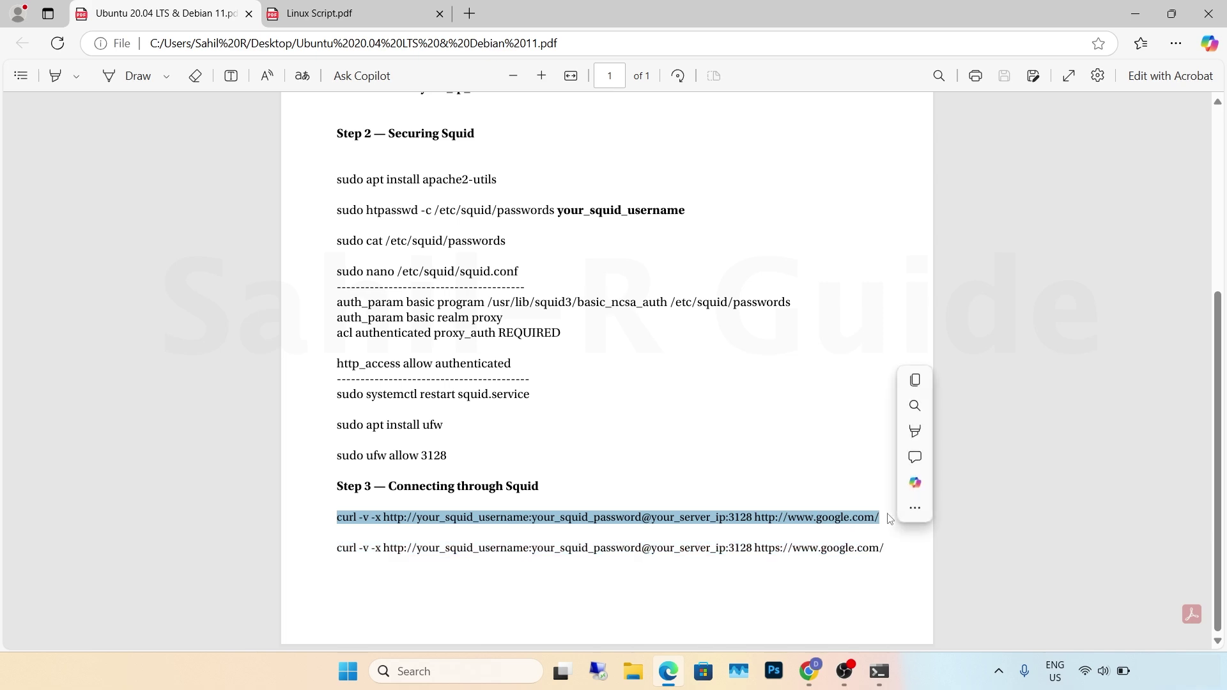
click(880, 671)
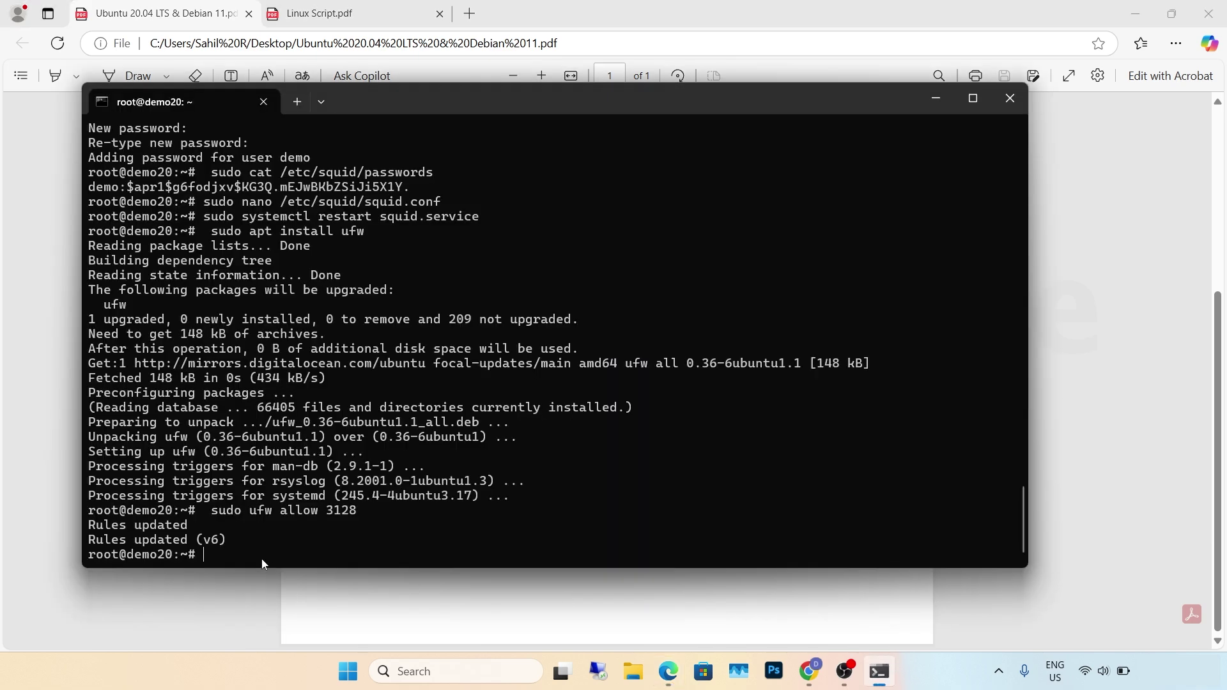
Run curl to Google via proxy 139.59.35.93:3128, using the proxy username and password
right_click(227, 543)
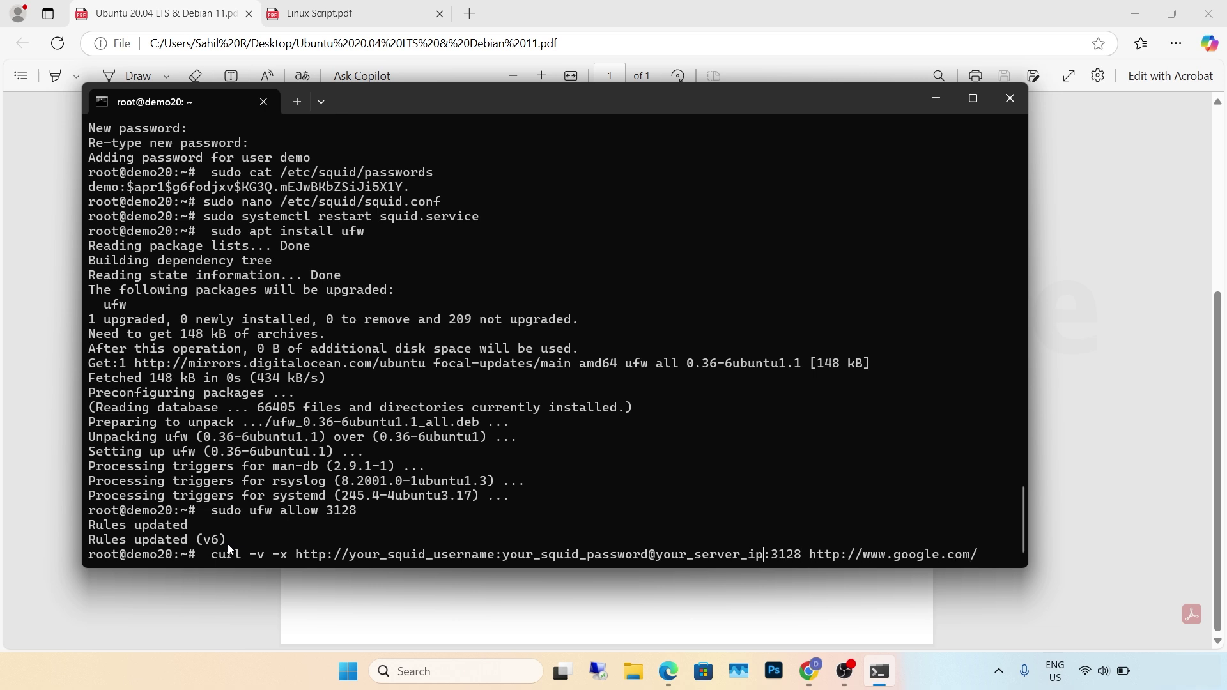
key(BackSpace)
key(BackSpace)
key(BackSpace)
key(BackSpace)
key(BackSpace)
key(BackSpace)
key(BackSpace)
key(BackSpace)
key(BackSpace)
key(BackSpace)
key(BackSpace)
key(BackSpace)
key(BackSpace)
key(BackSpace)
key(BackSpace)
key(BackSpace)
key(BackSpace)
key(BackSpace)
key(BackSpace)
key(BackSpace)
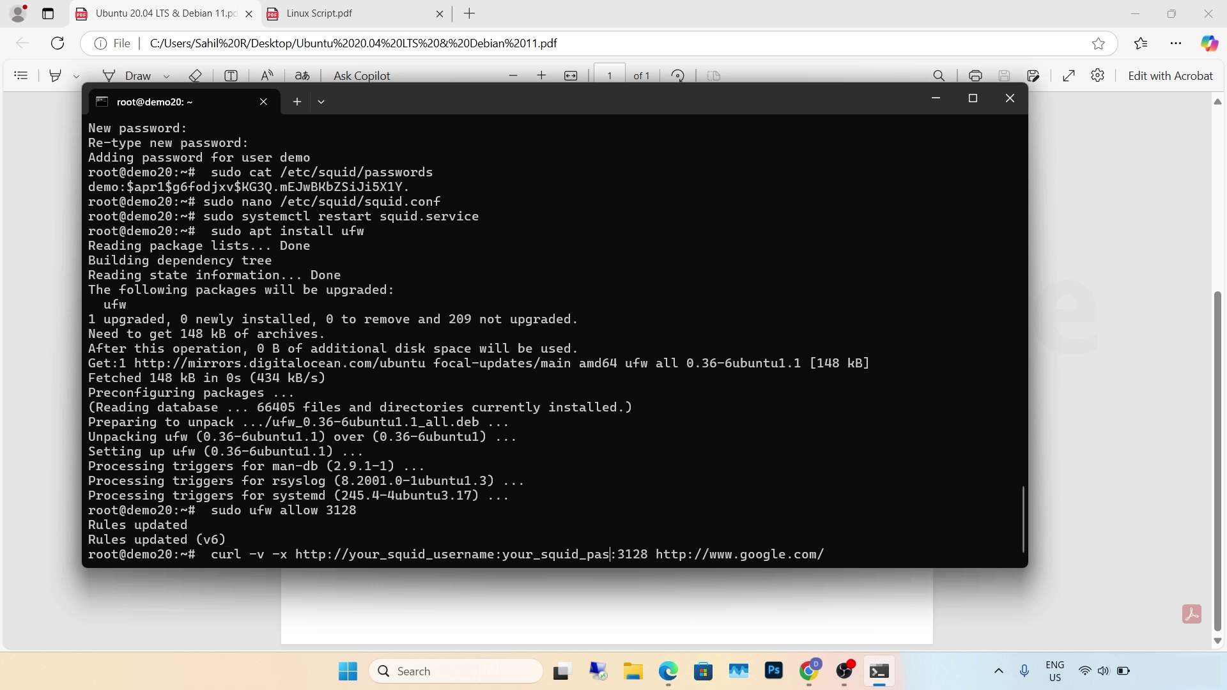
key(BackSpace)
key(BackSpace)
key(BackSpace)
key(BackSpace)
key(BackSpace)
key(BackSpace)
key(BackSpace)
key(BackSpace)
key(BackSpace)
key(BackSpace)
key(BackSpace)
key(BackSpace)
key(BackSpace)
key(BackSpace)
key(BackSpace)
key(BackSpace)
key(BackSpace)
key(BackSpace)
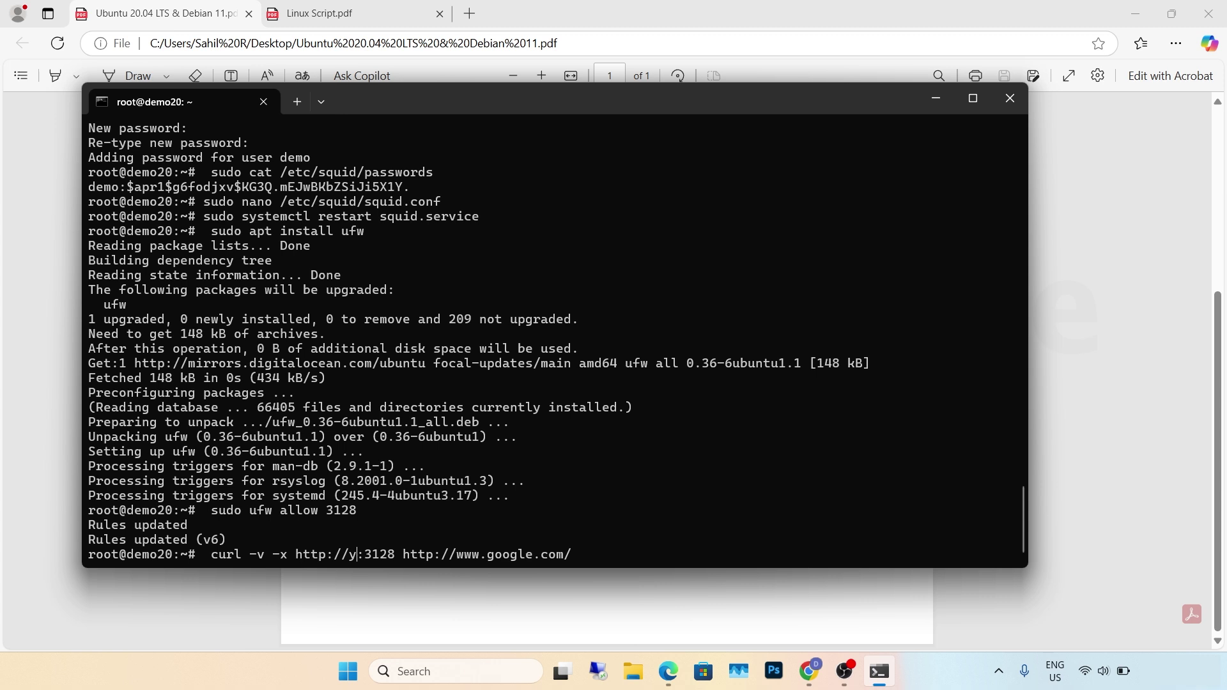
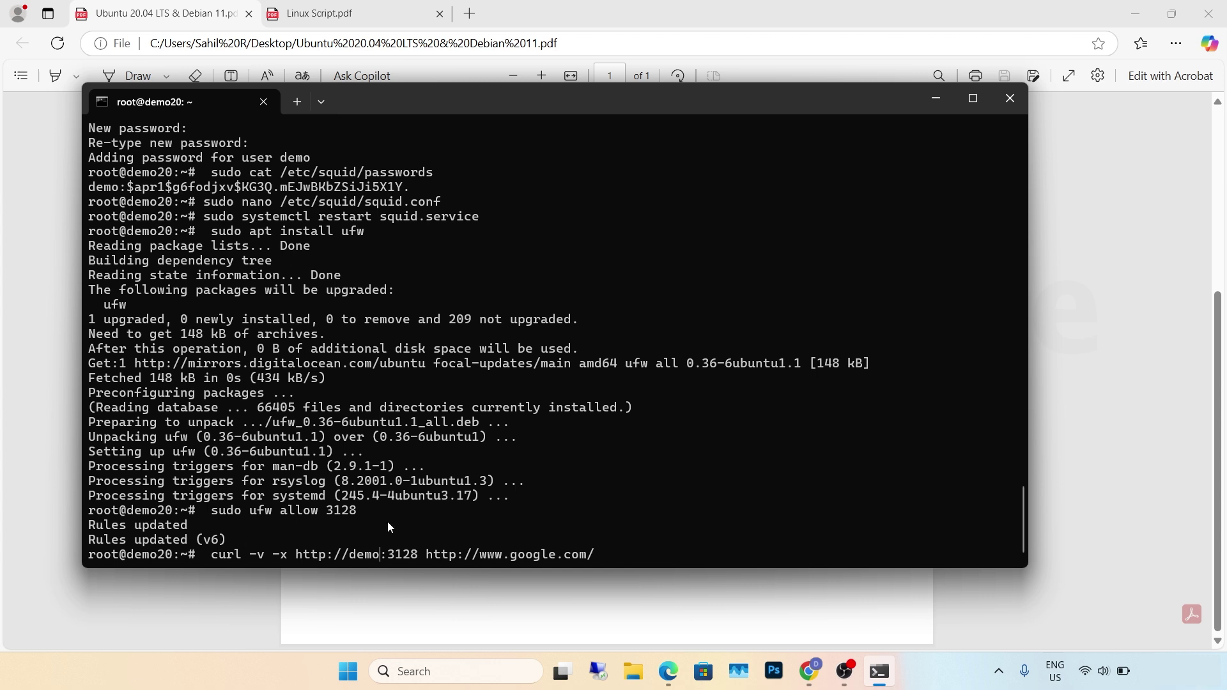
text(:)
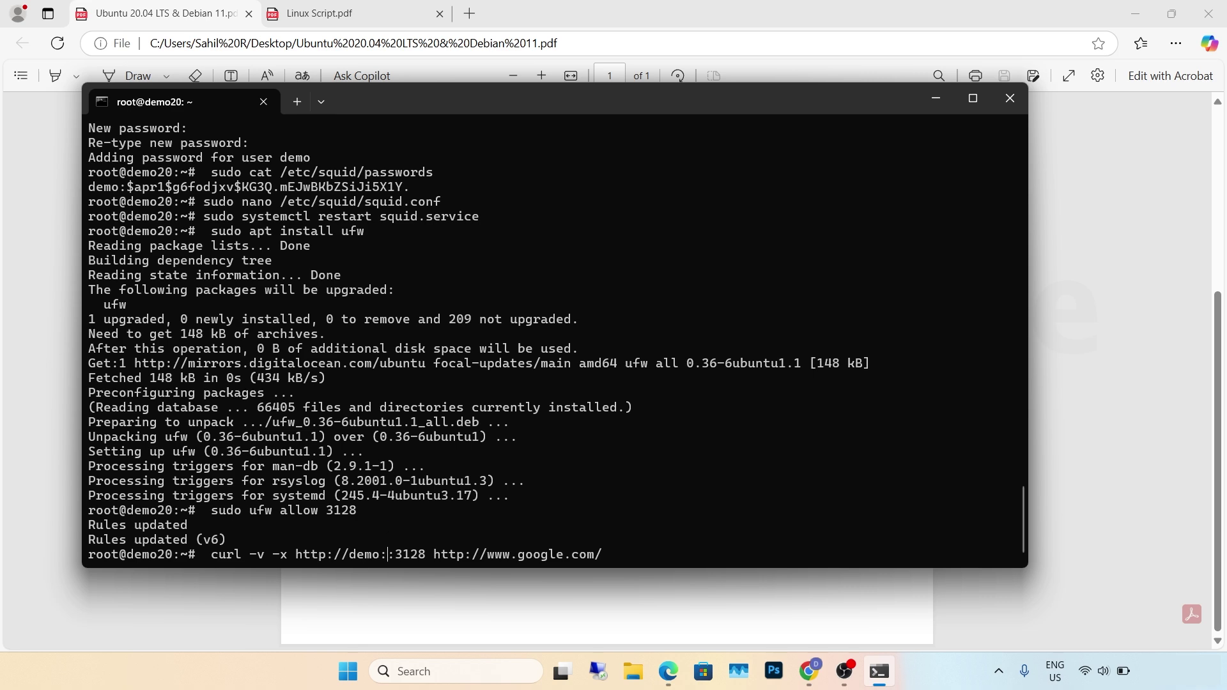
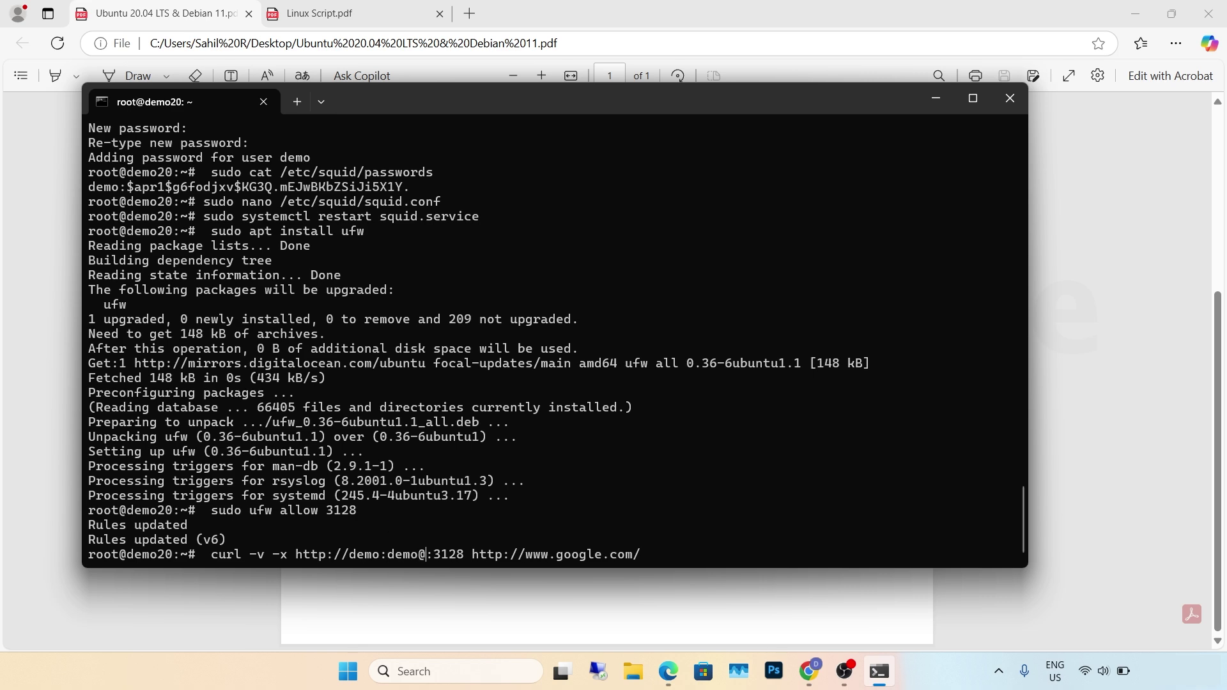
click(809, 671)
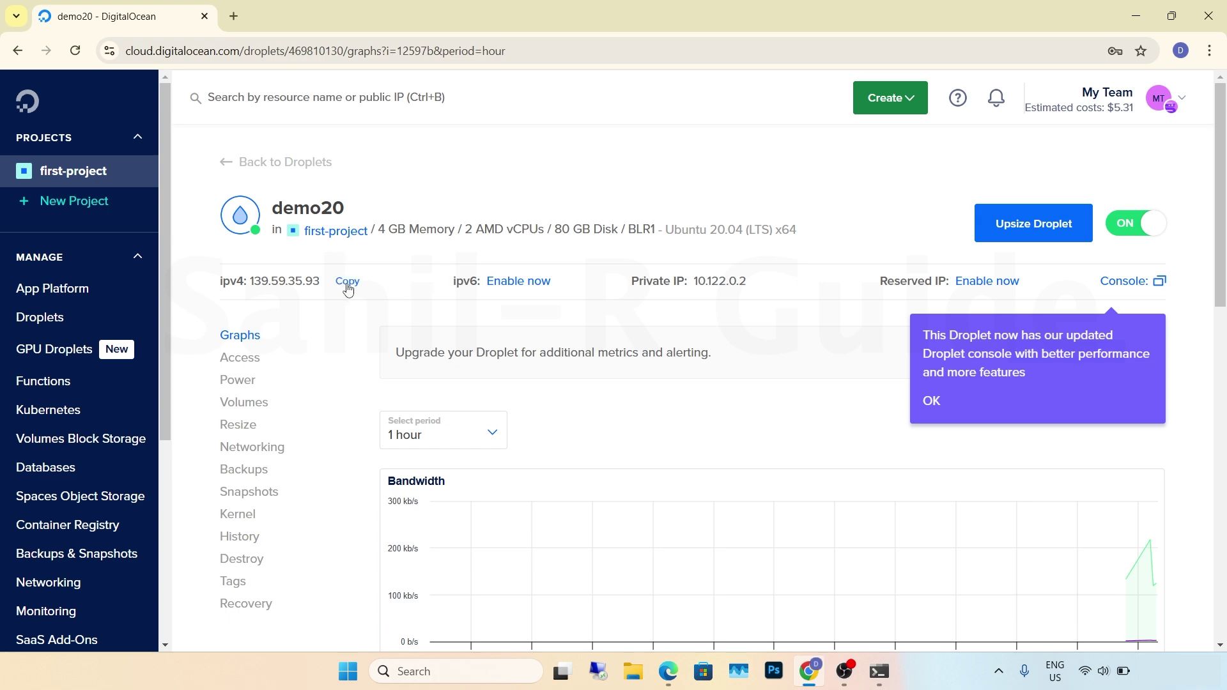
key(alt+Tab)
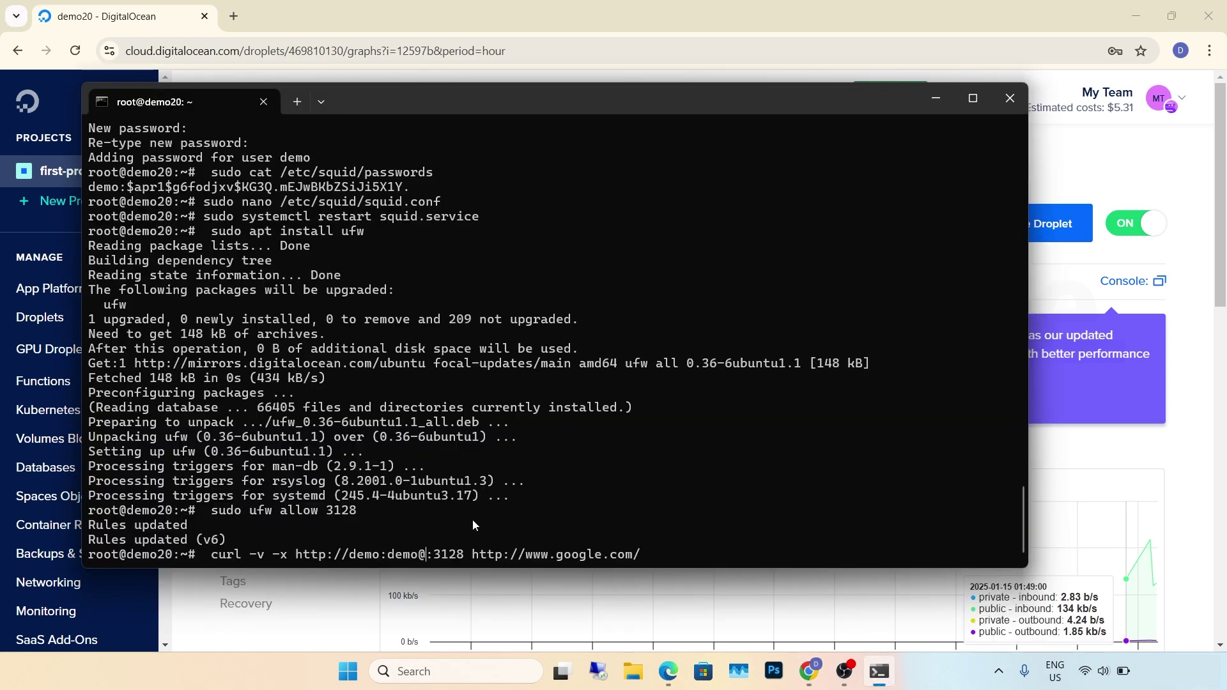
key(ctrl+v)
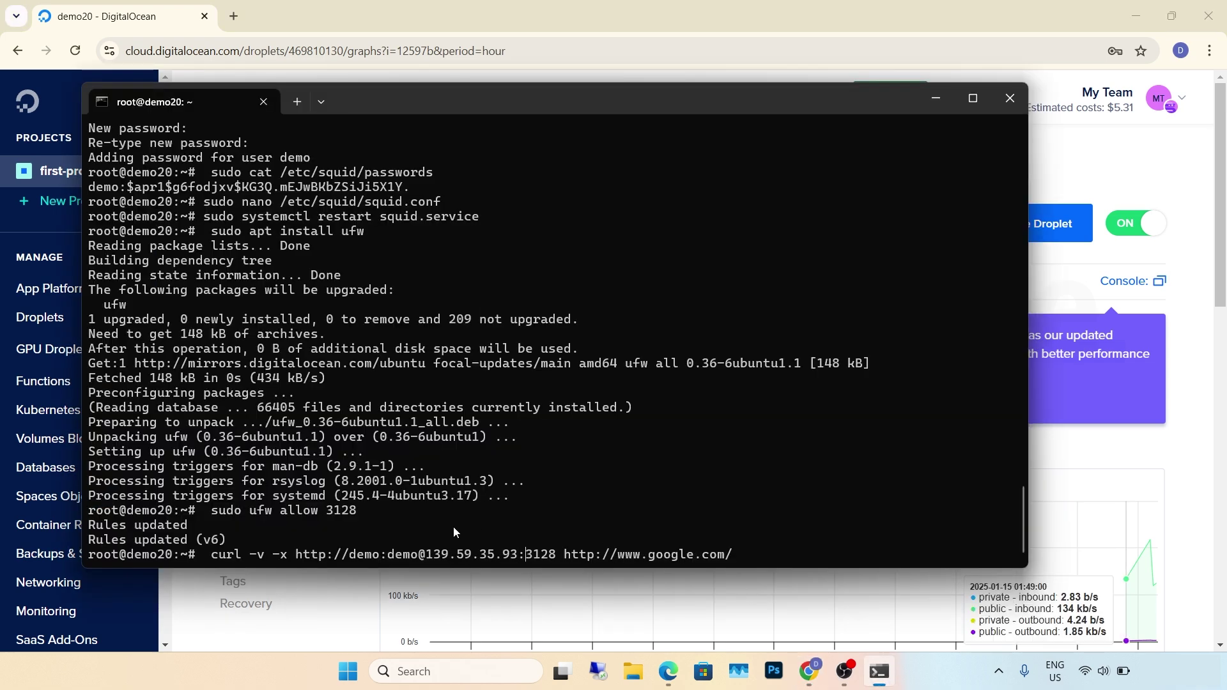
key(Right)
key(Right)
key(Right)
key(Right)
key(Right)
key(Right)
key(Right)
key(Right)
key(Right)
key(Right)
key(Right)
key(Right)
key(Right)
key(Right)
key(Right)
key(Right)
key(Right)
key(Right)
key(Right)
key(Right)
key(Return)
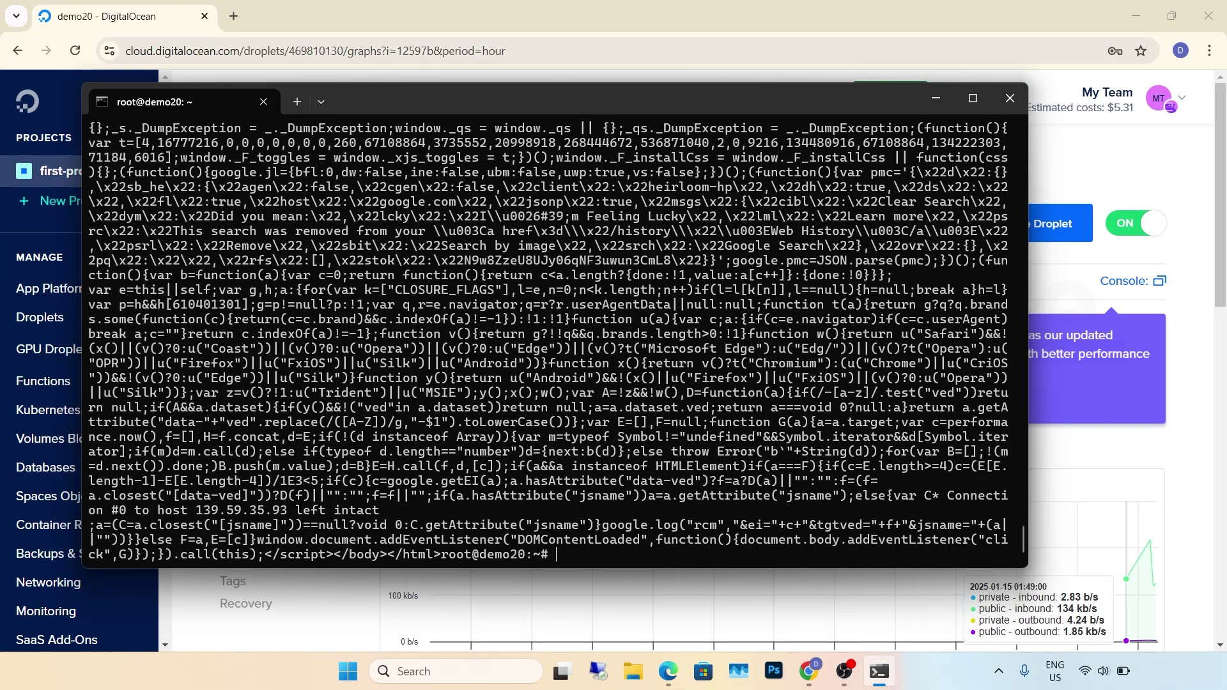
Review the curl output, exit the demo20 SSH session and close the terminal
scroll(455, 534, up, 20)
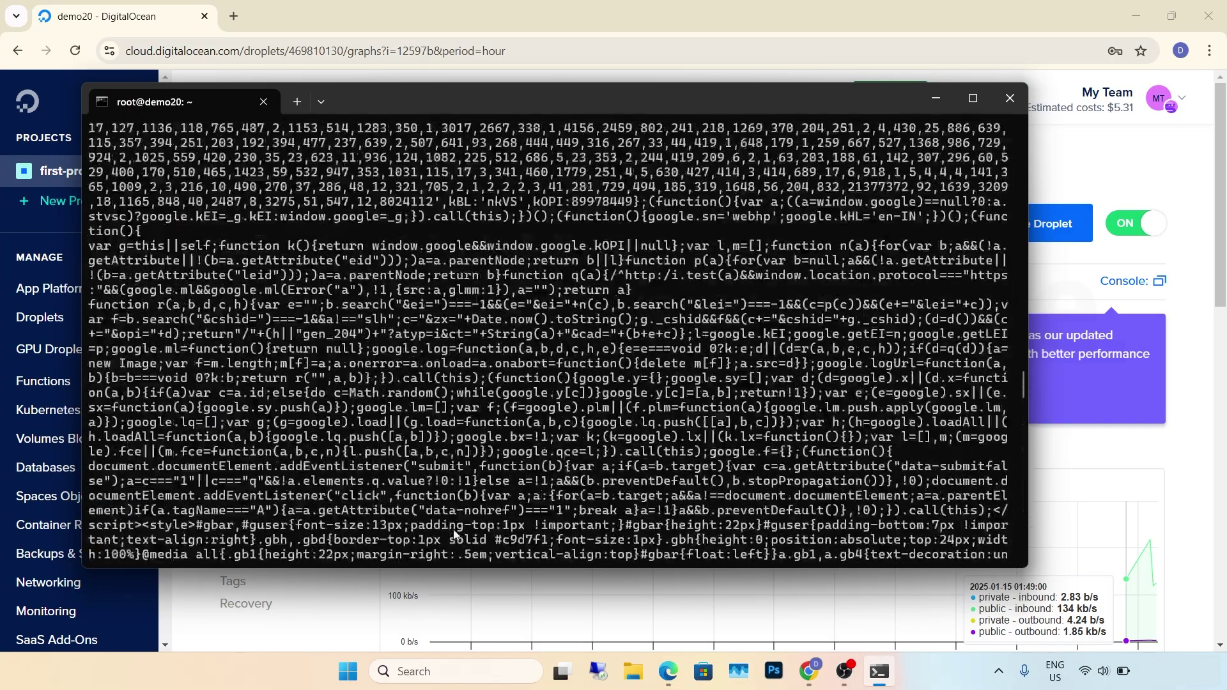
scroll(454, 534, up, 12)
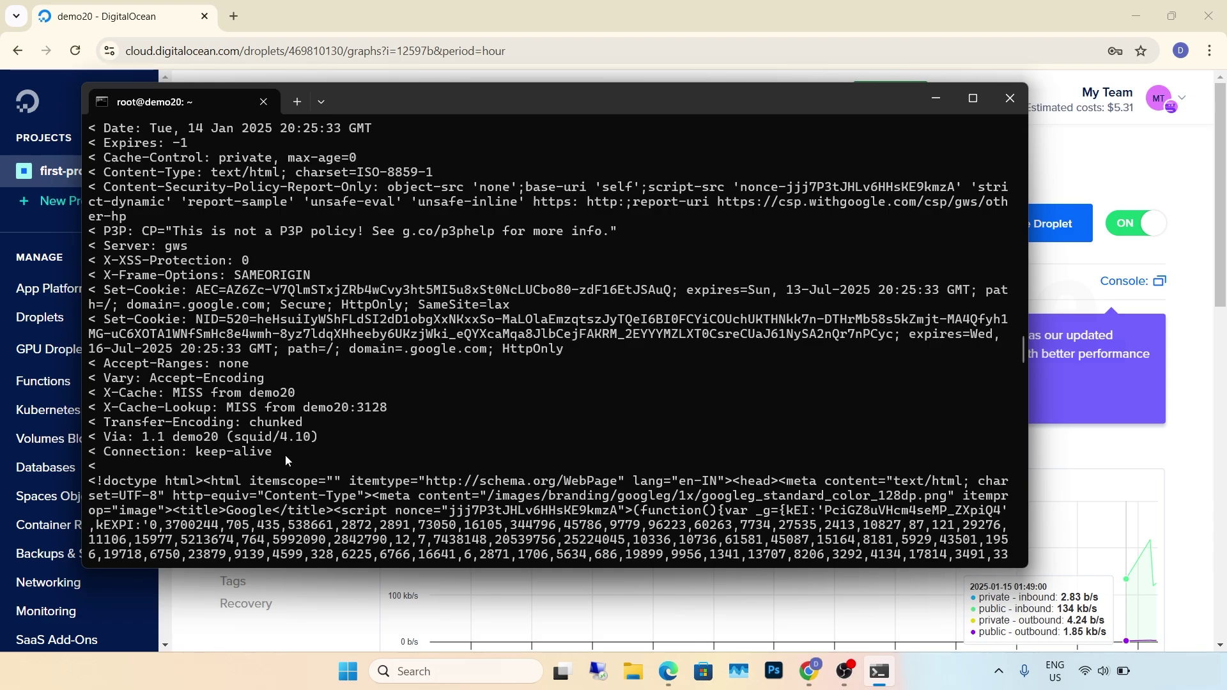
scroll(286, 455, down, 20)
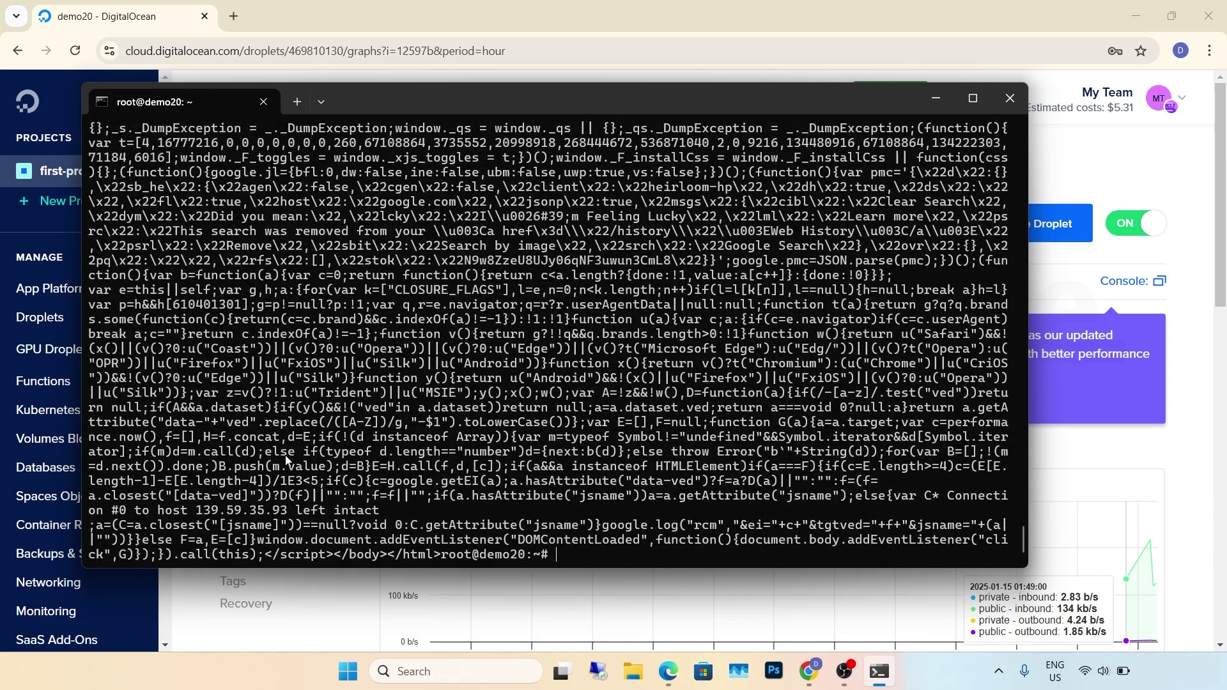
text(xit)
key(Return)
click(1009, 100)
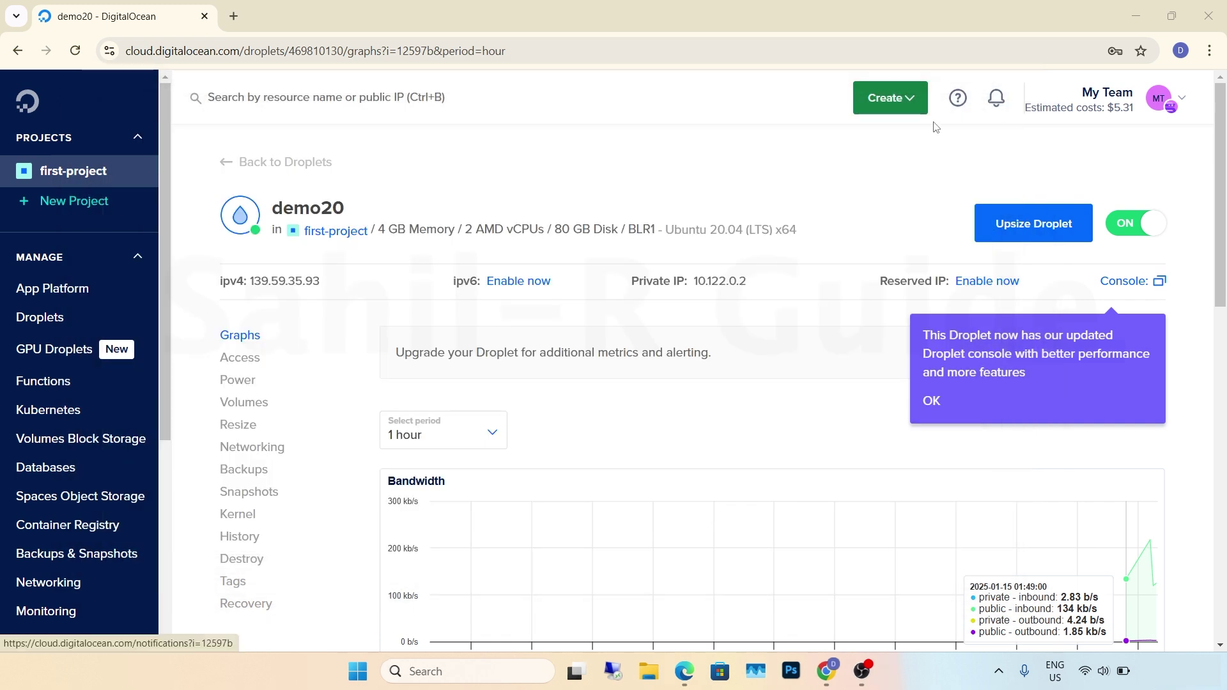
Copy the droplet's IPv4 address and open manual proxy setup in Windows Settings
click(347, 283)
click(366, 671)
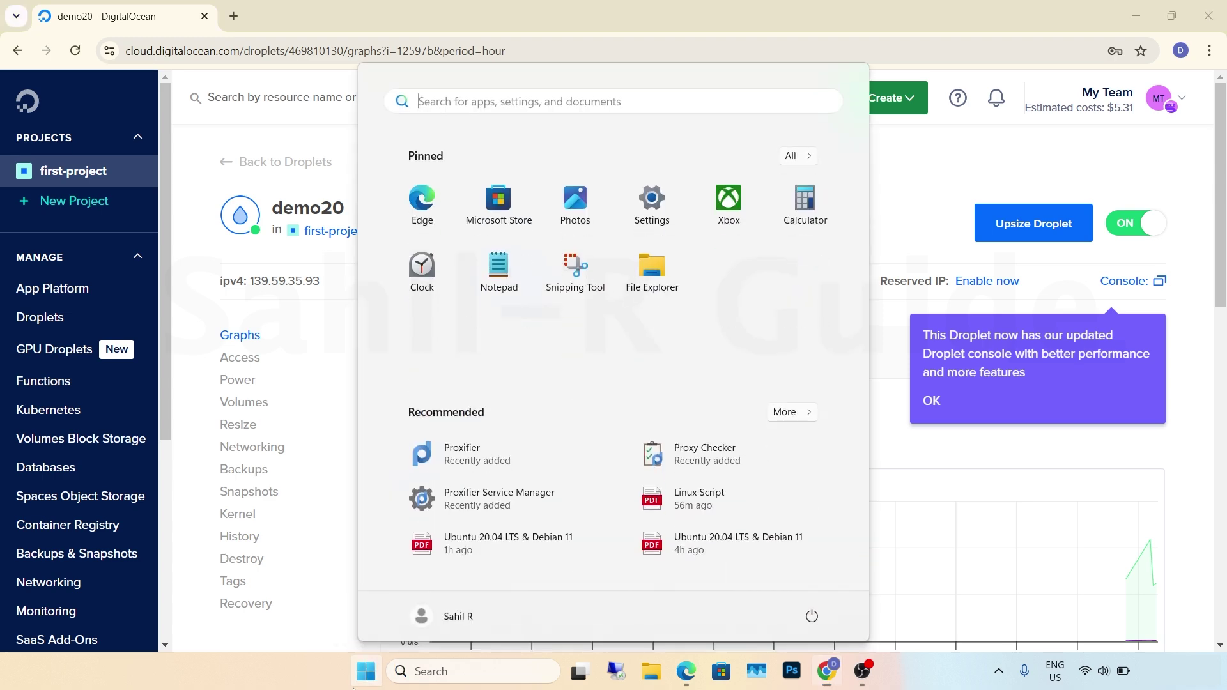
click(654, 215)
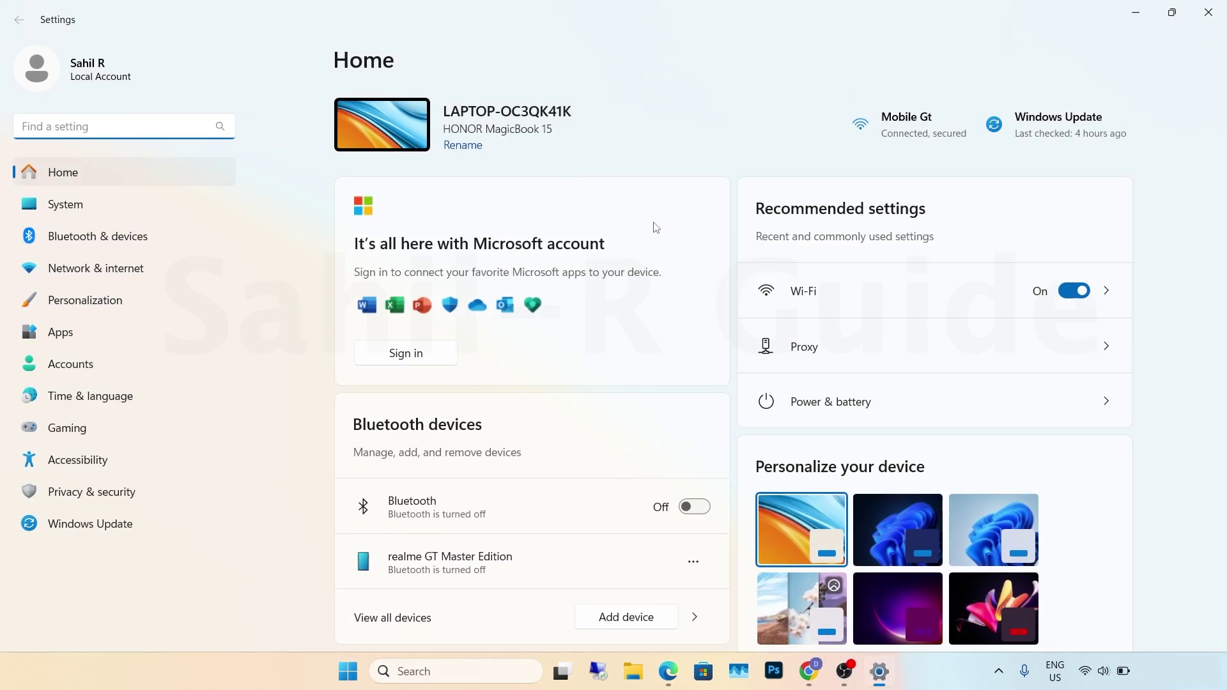
click(857, 348)
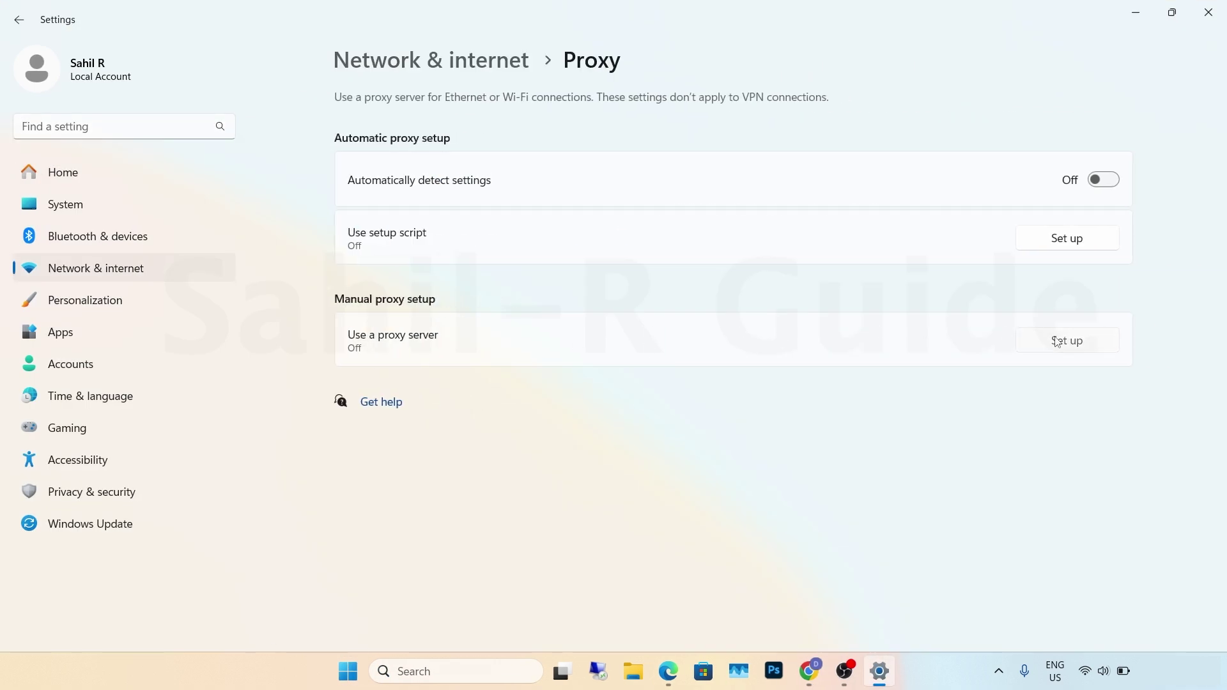
click(1057, 340)
Enable the manual proxy with address 139.59.35.93 and port 3128, and save
click(438, 221)
click(500, 277)
key(BackSpace)
key(BackSpace)
key(BackSpace)
key(BackSpace)
key(BackSpace)
key(BackSpace)
key(BackSpace)
key(BackSpace)
key(BackSpace)
key(BackSpace)
key(BackSpace)
key(BackSpace)
key(BackSpace)
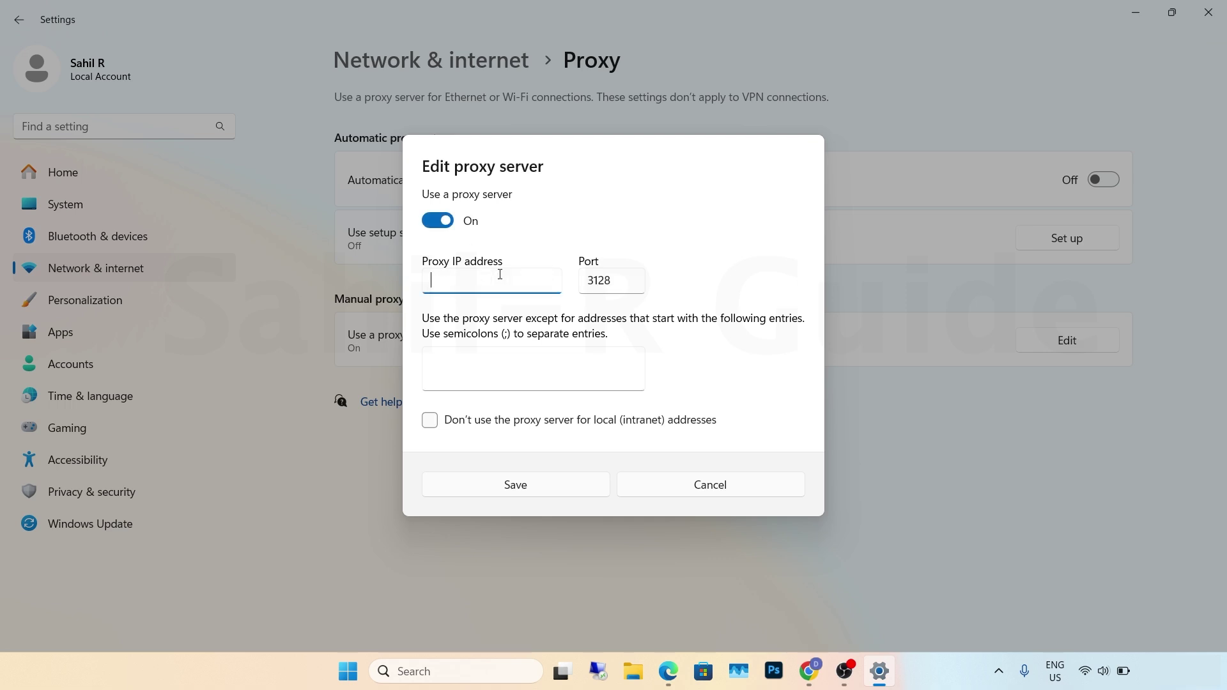
text(139.59.35.93)
click(615, 281)
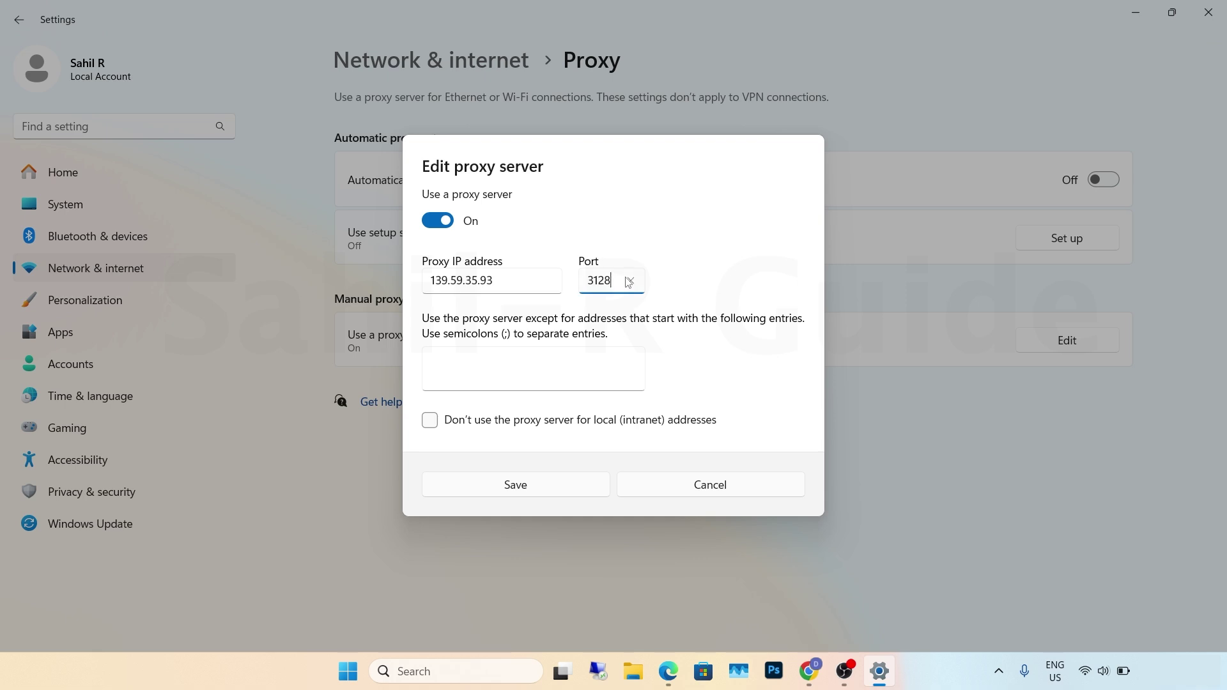
drag(602, 285, 610, 284)
click(612, 282)
click(481, 484)
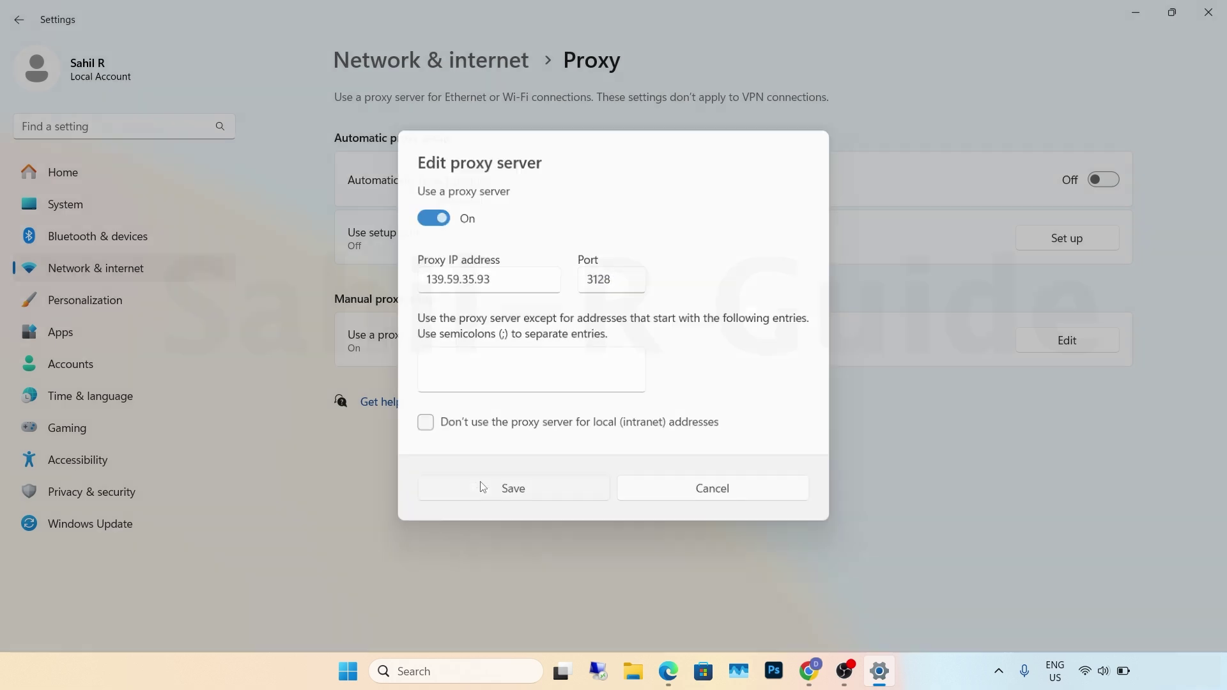
click(808, 672)
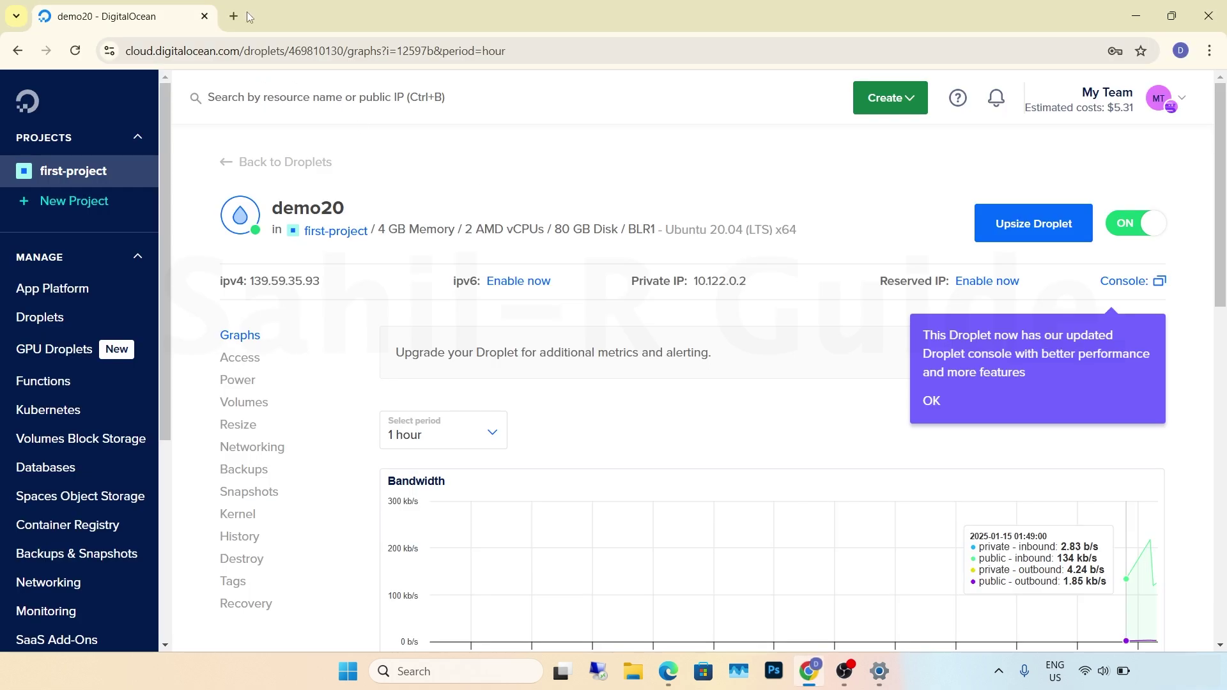
Sign in to the proxy in a new Chrome tab with the proxy username and password
click(232, 18)
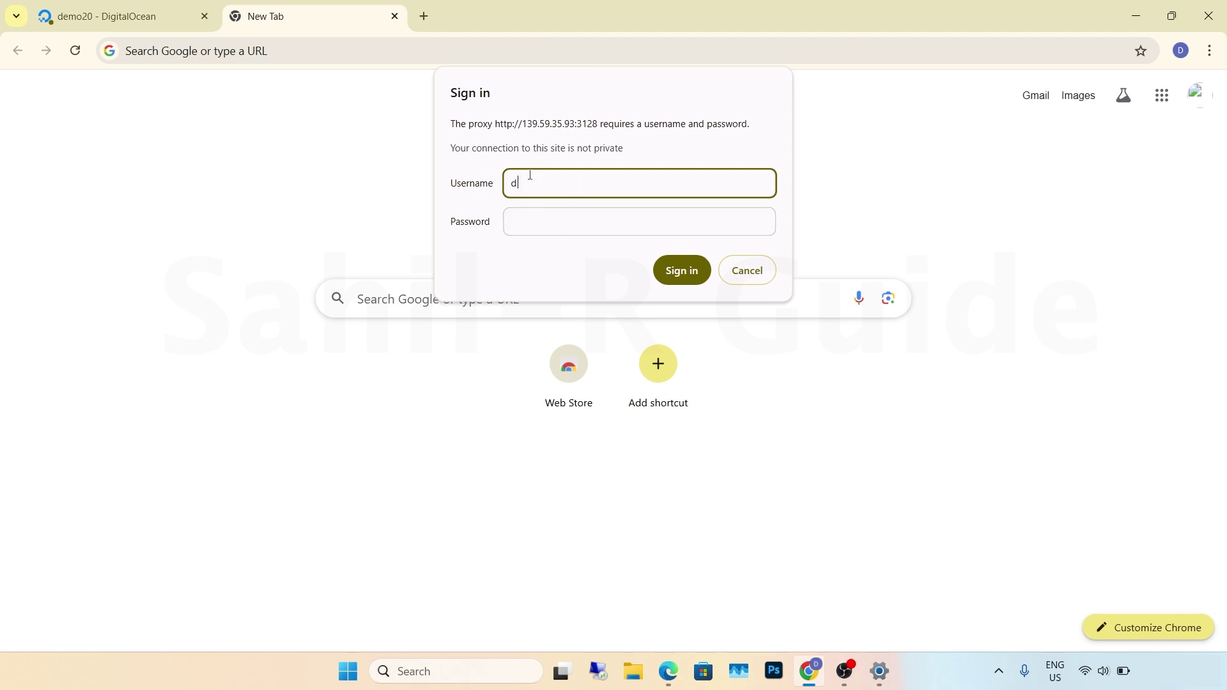
click(517, 225)
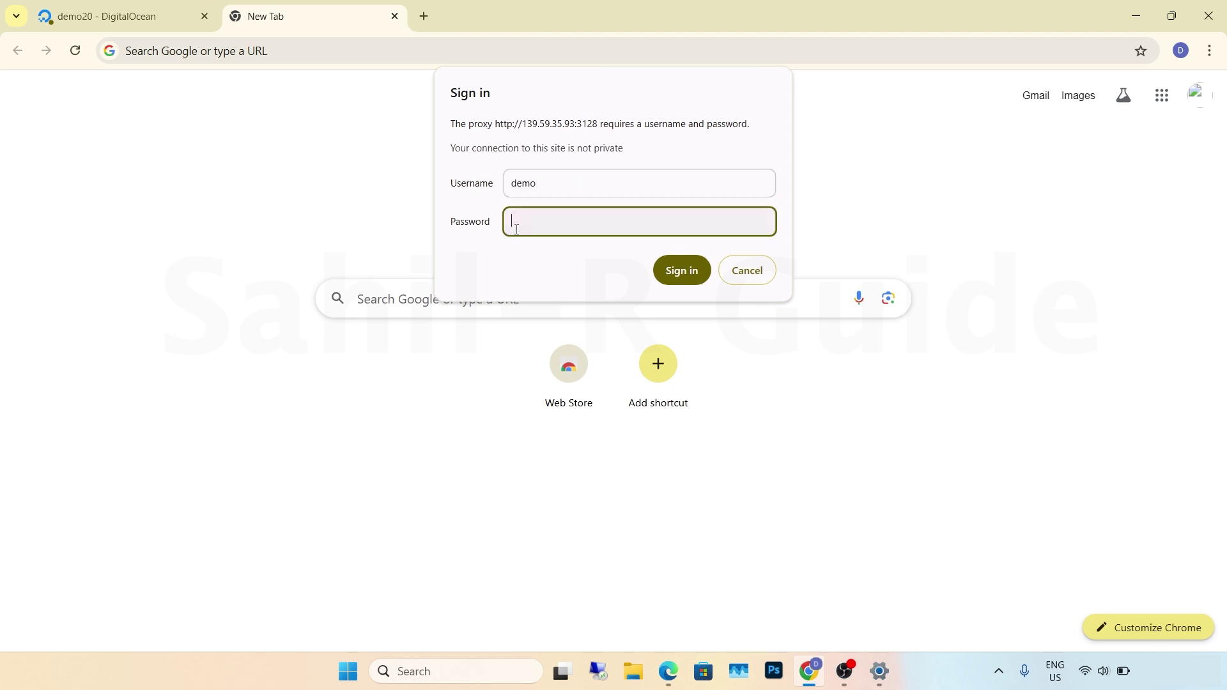
click(678, 268)
Open whoer.net and confirm it reports IP 139.59.35.93, matching the droplet
click(347, 51)
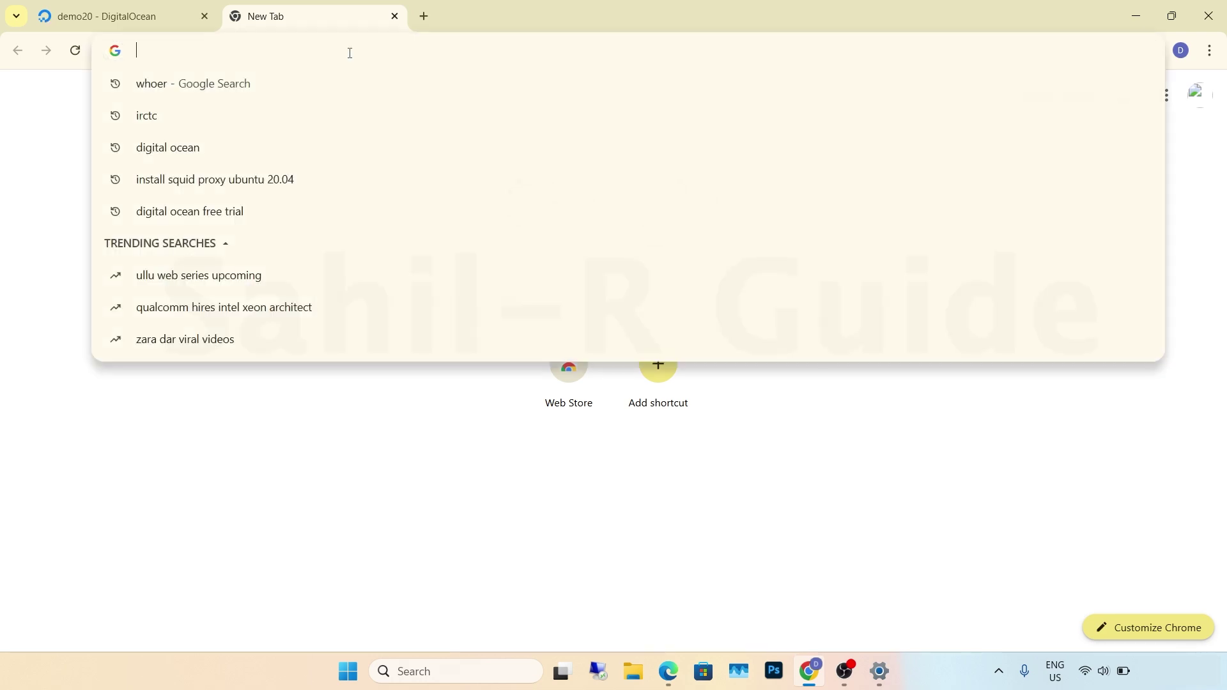
click(236, 84)
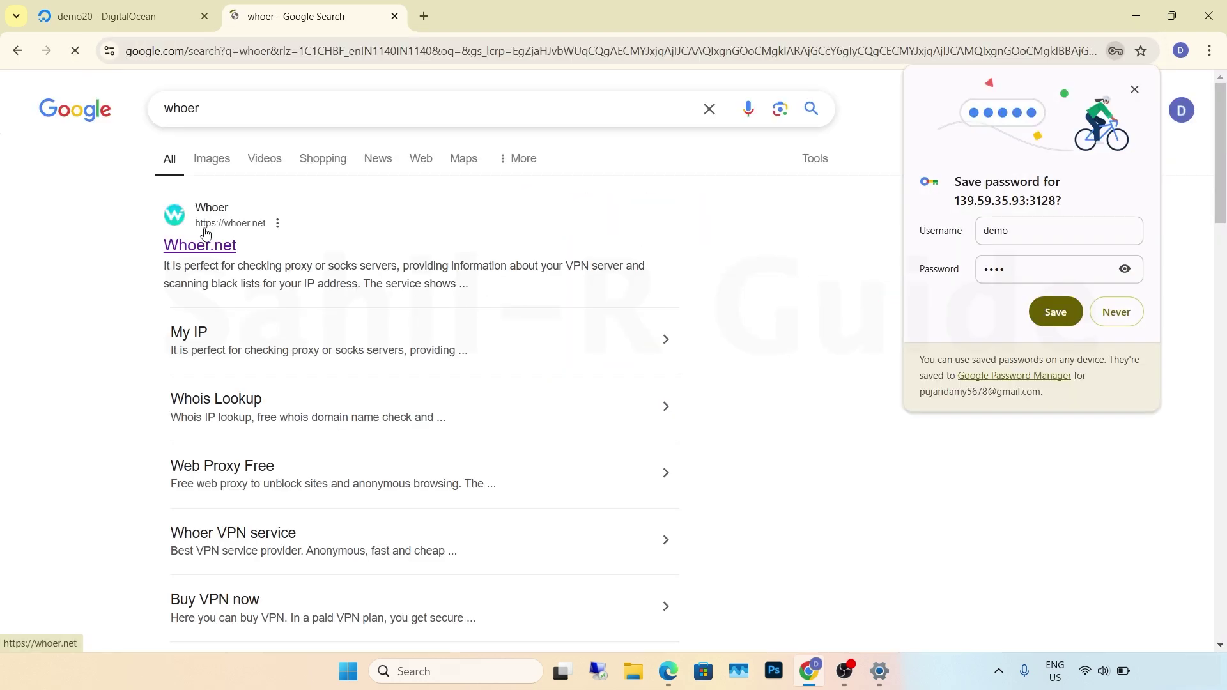
click(205, 235)
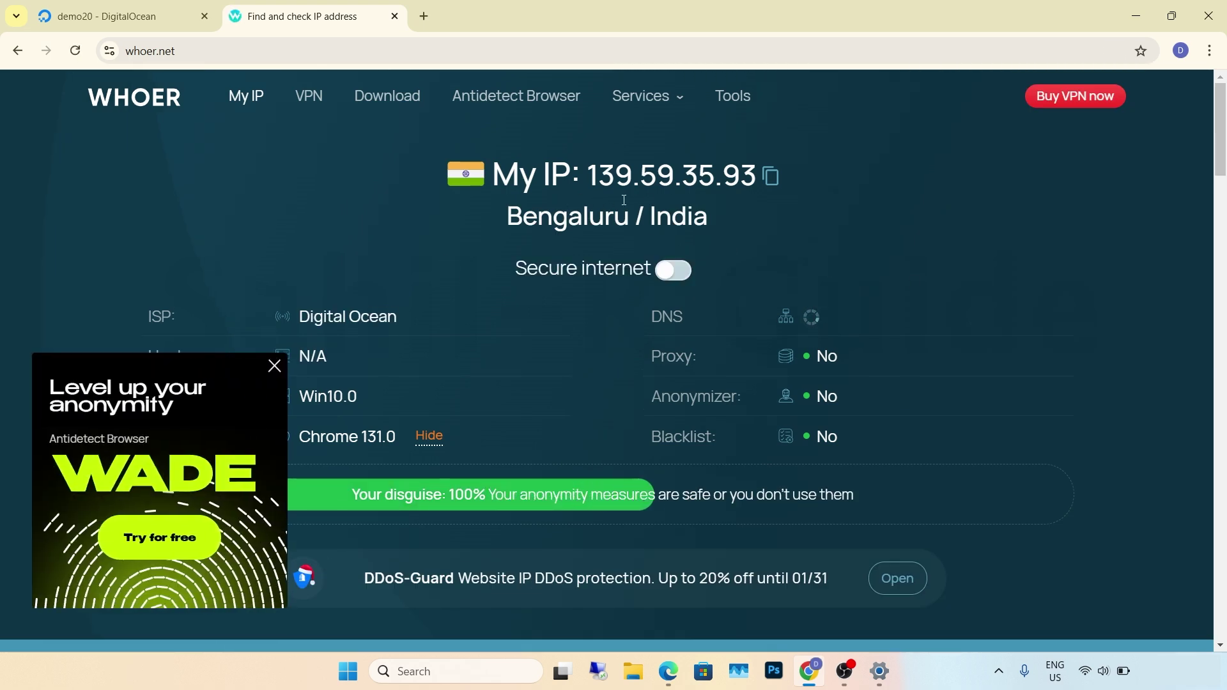
click(121, 16)
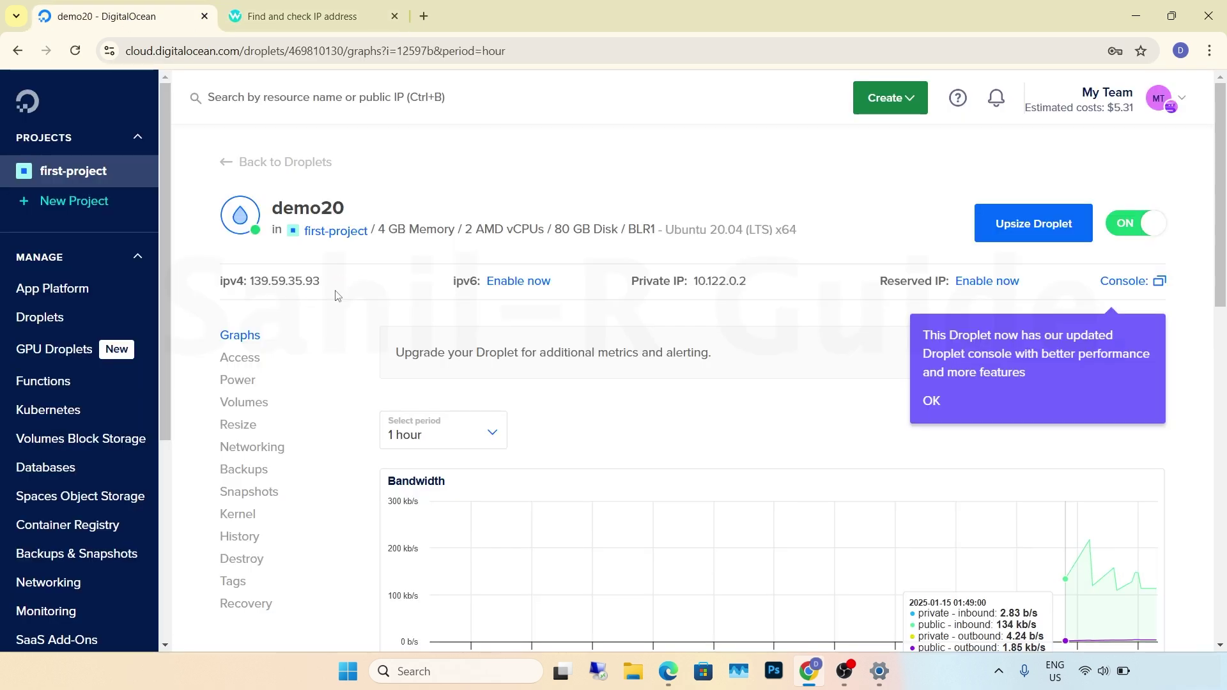
click(339, 4)
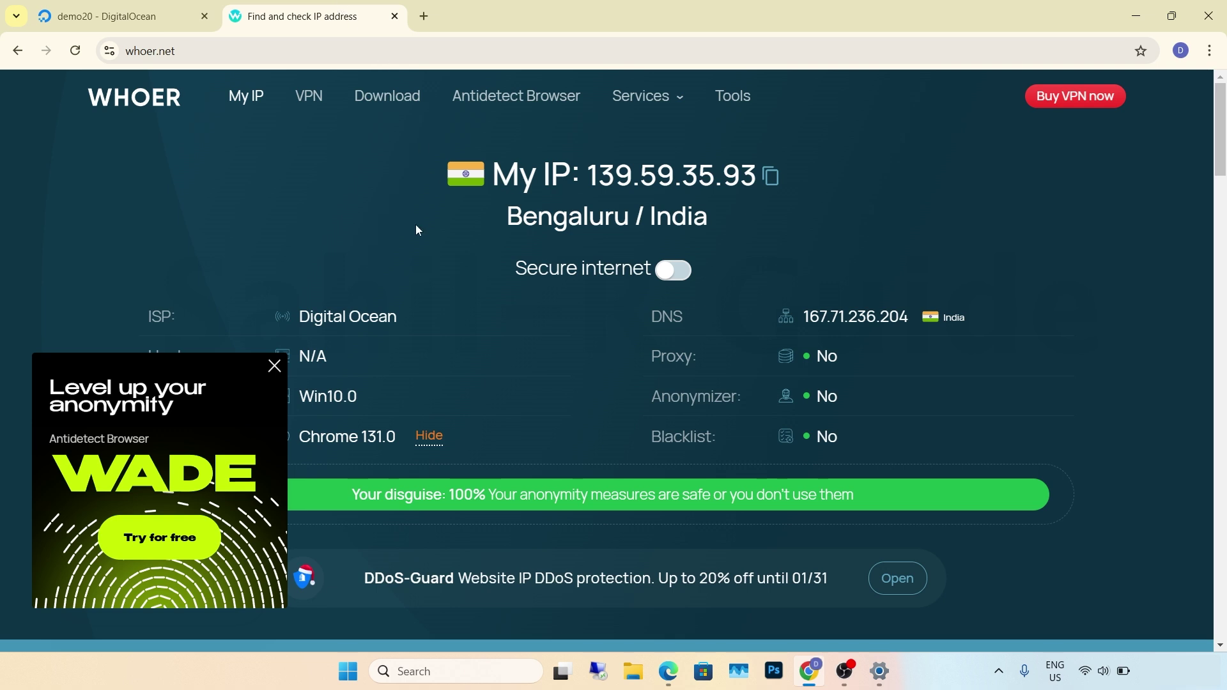
click(273, 366)
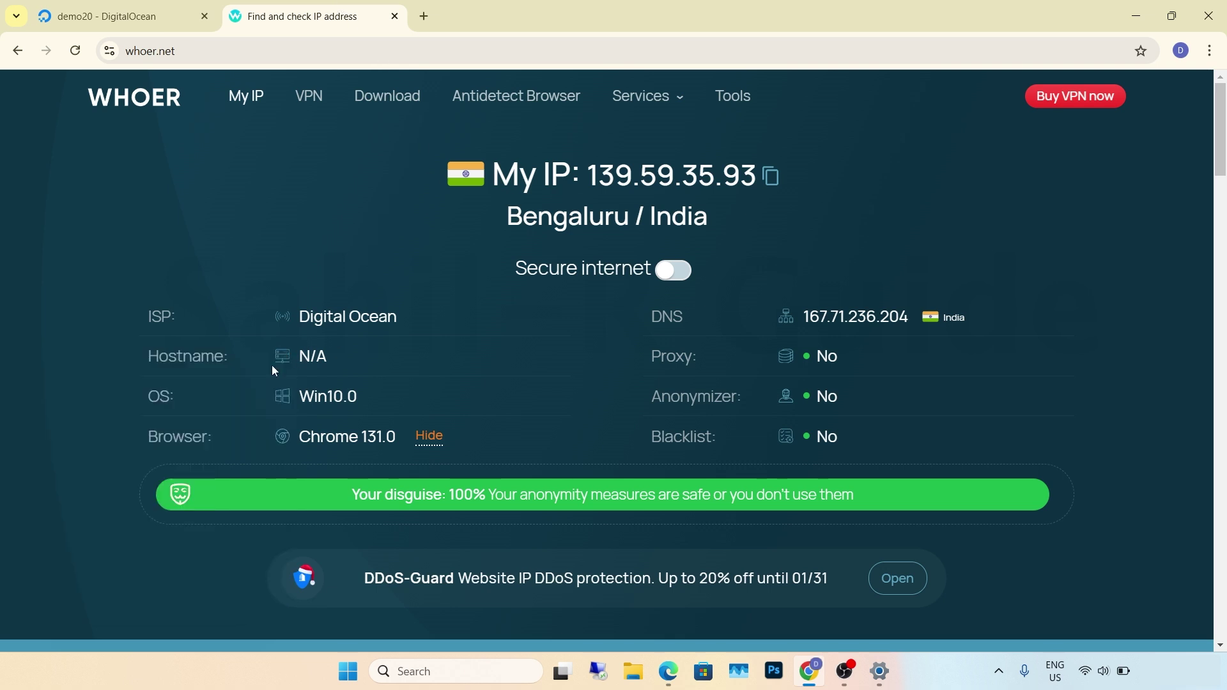
Search Google for irctc in a new tab, then close that tab
click(425, 16)
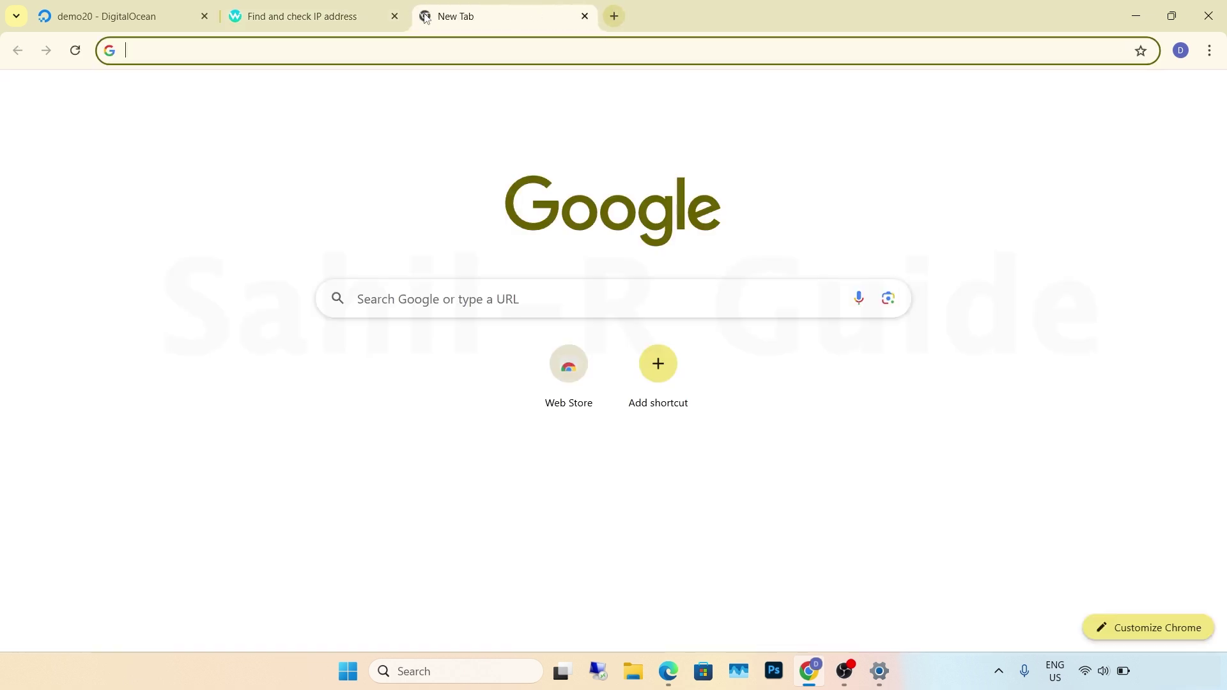
click(377, 44)
click(226, 117)
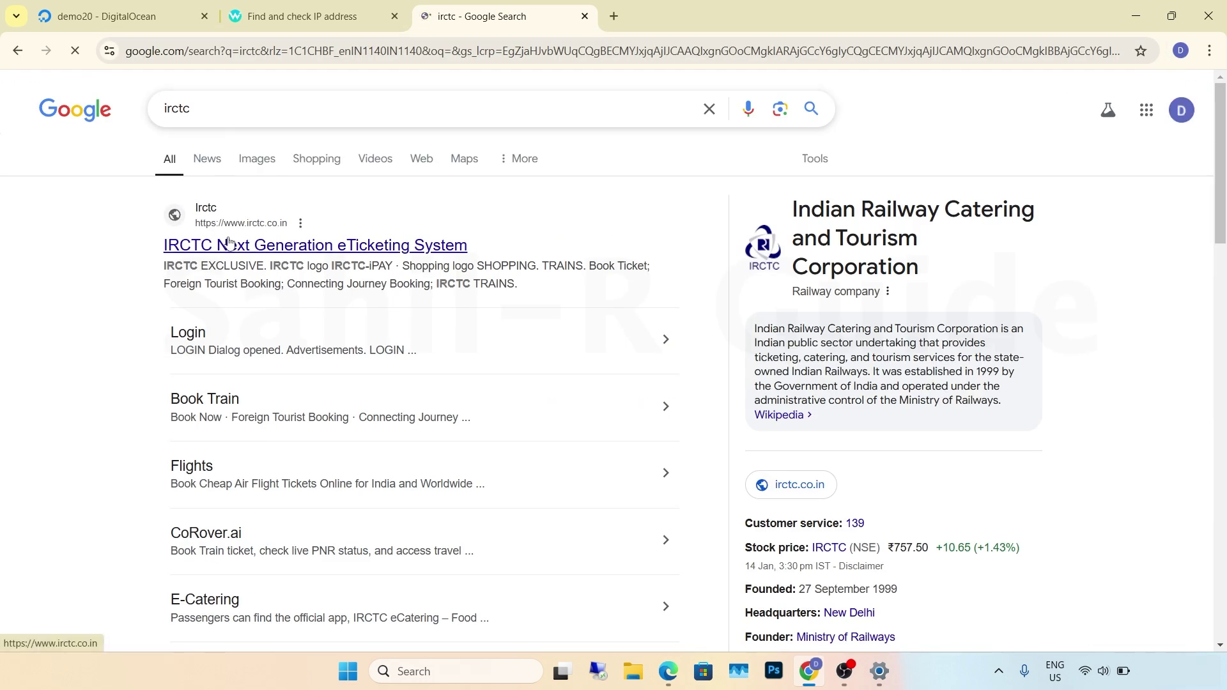
key(ctrl+w)
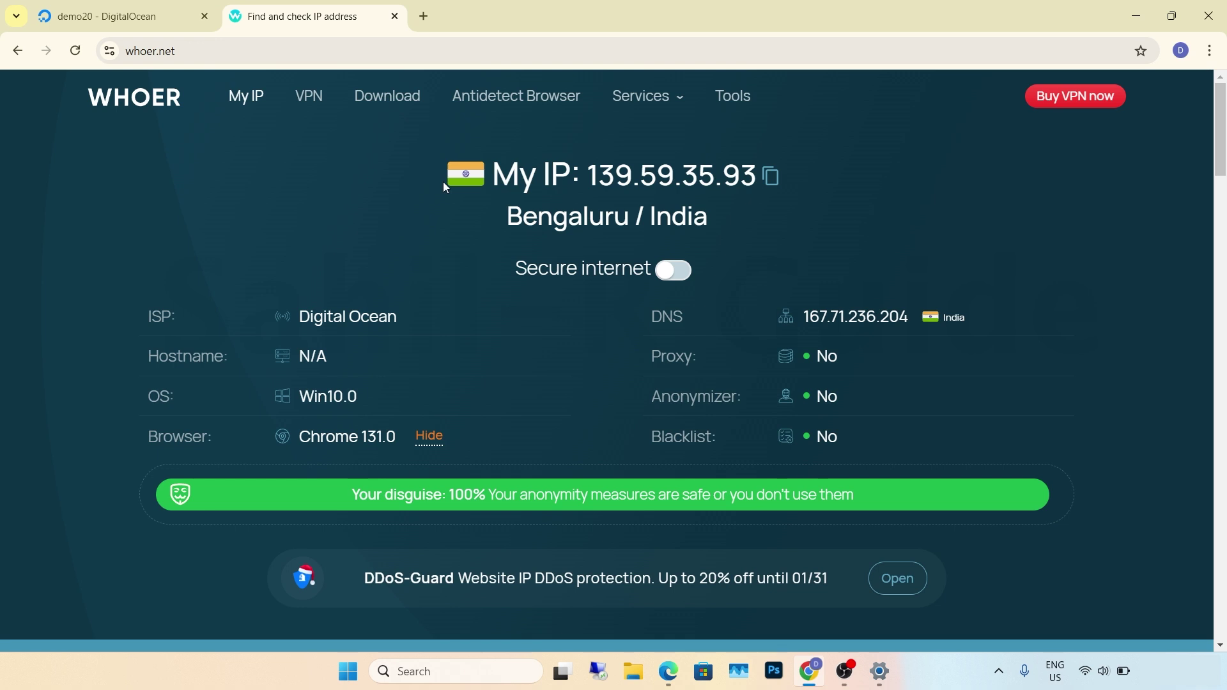
Turn off the Windows manual proxy, save, and close Settings
key(alt+Tab)
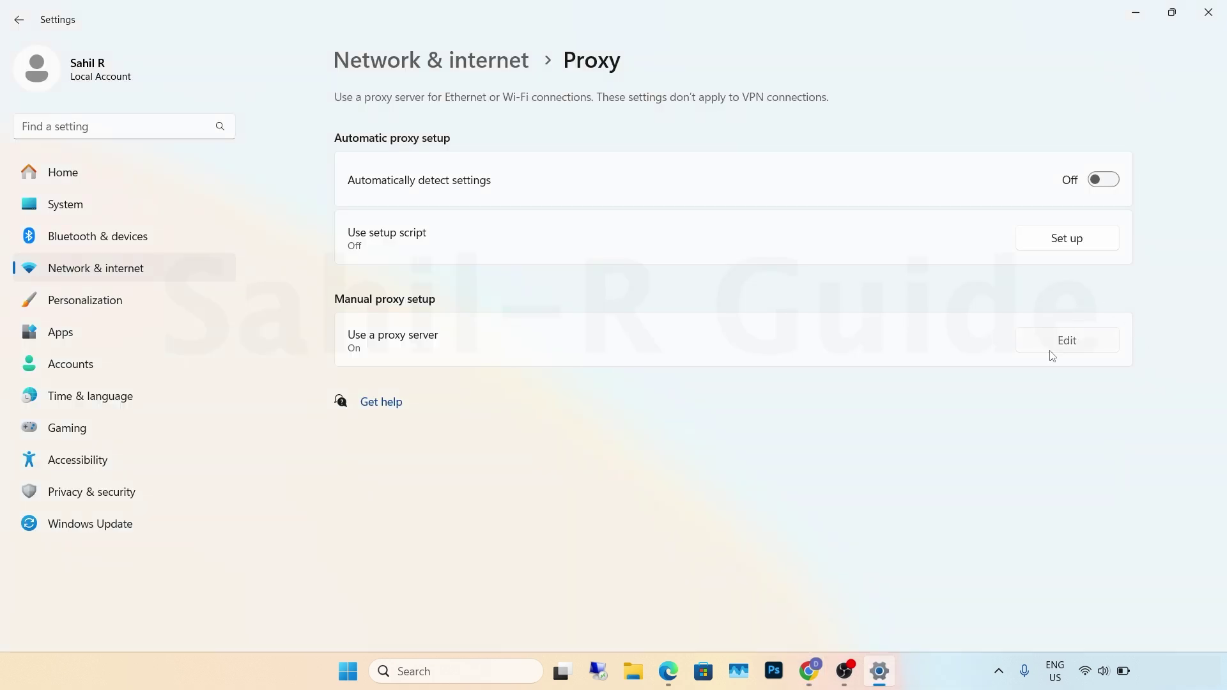
click(1051, 350)
click(434, 218)
click(511, 488)
click(1209, 11)
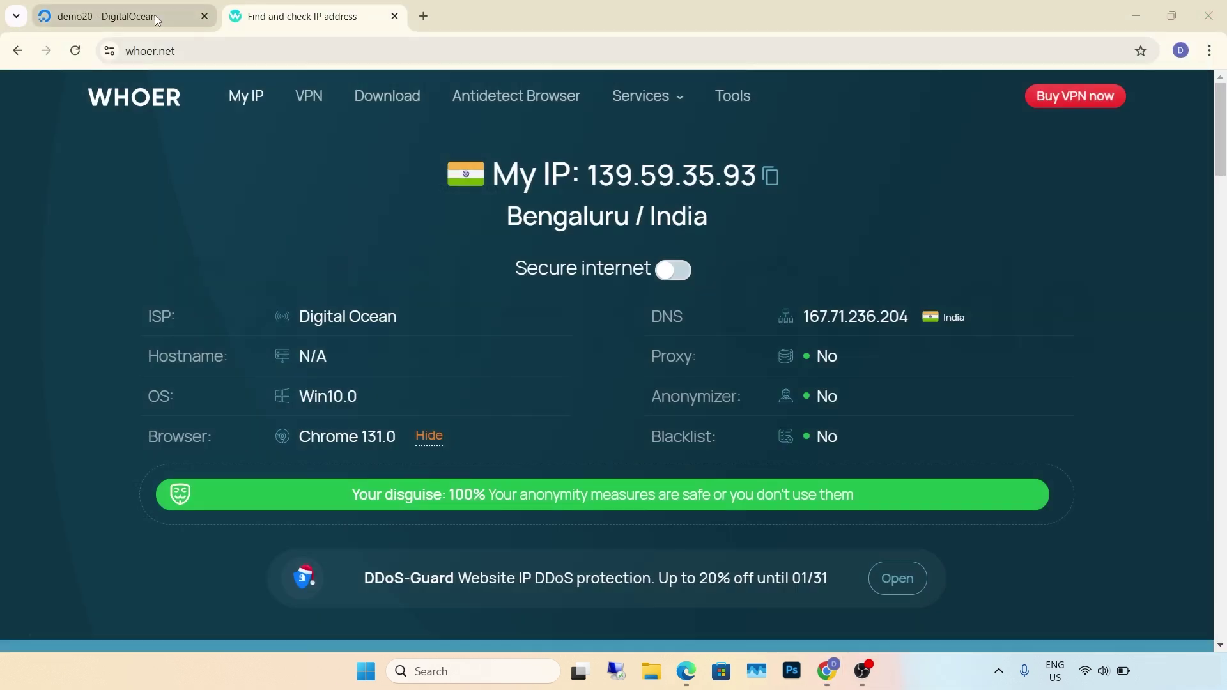
click(156, 19)
Start a new DigitalOcean droplet in the Bangalore region
click(880, 108)
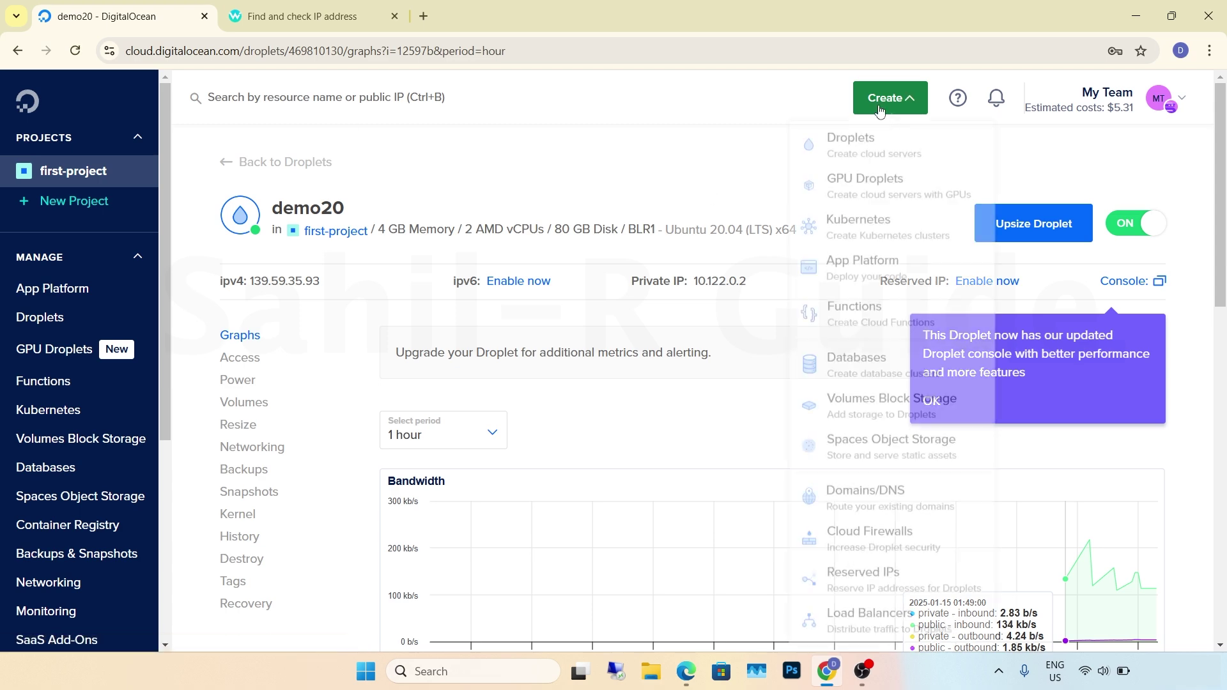
click(871, 158)
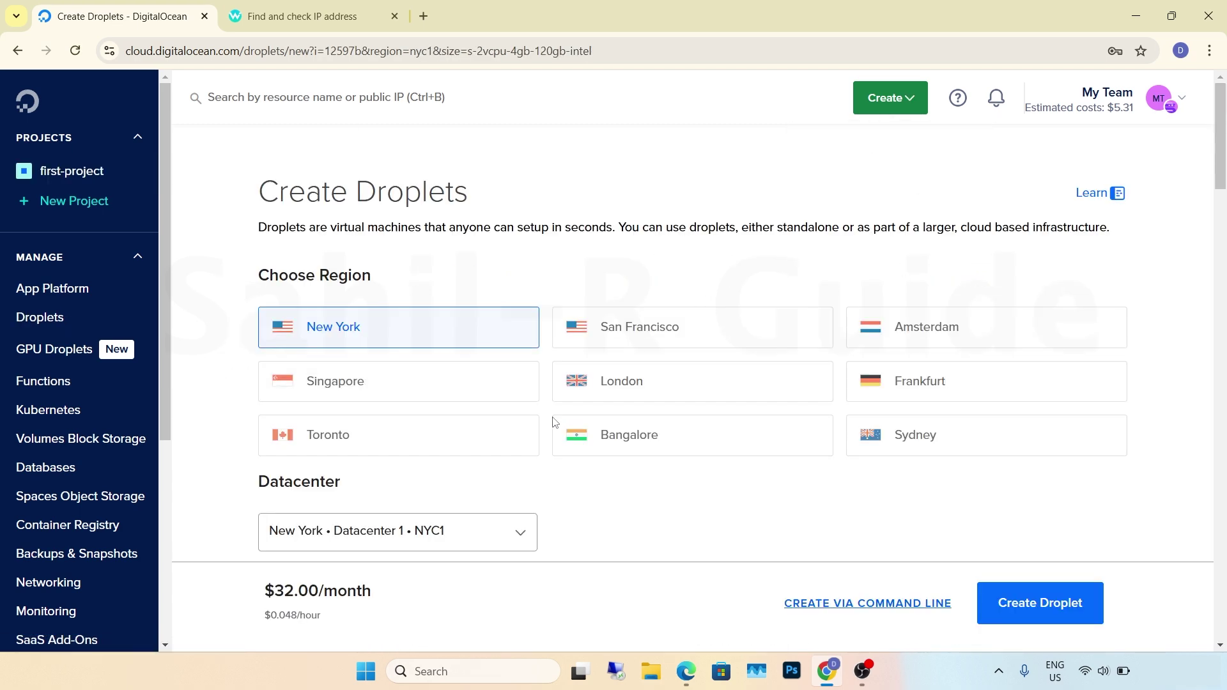
click(556, 429)
scroll(559, 431, down, 5)
scroll(564, 433, down, 6)
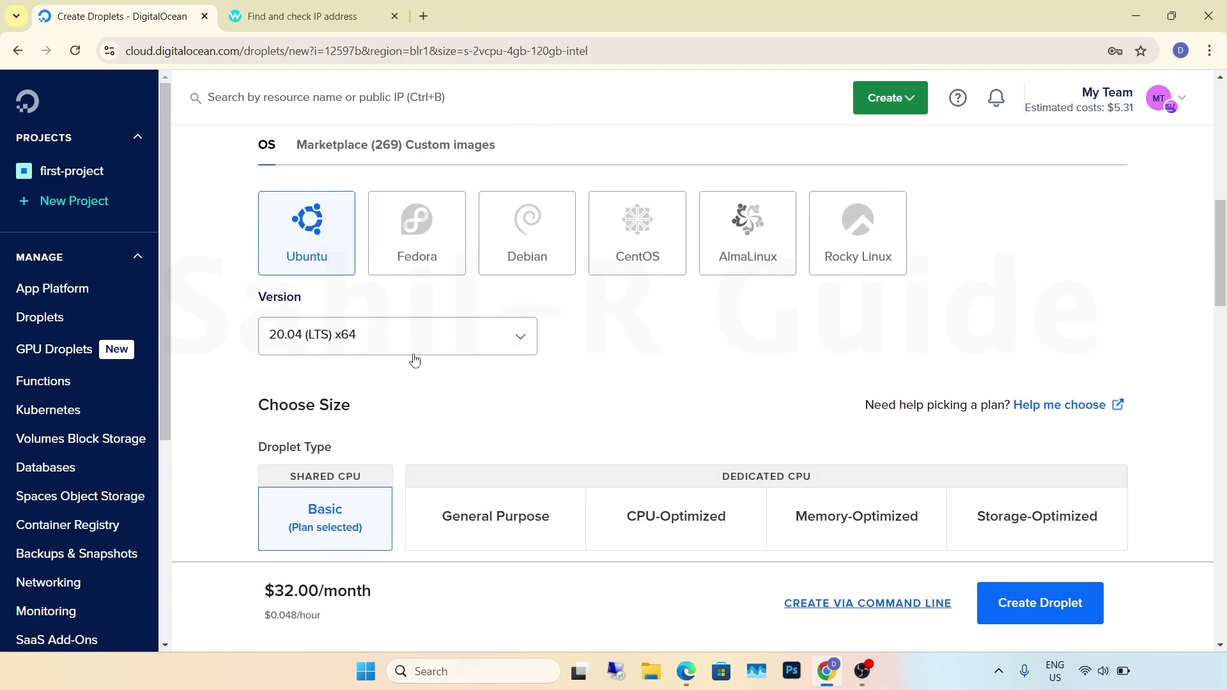
Choose Ubuntu 24.04 (LTS) x64 and scroll to the authentication method
click(467, 354)
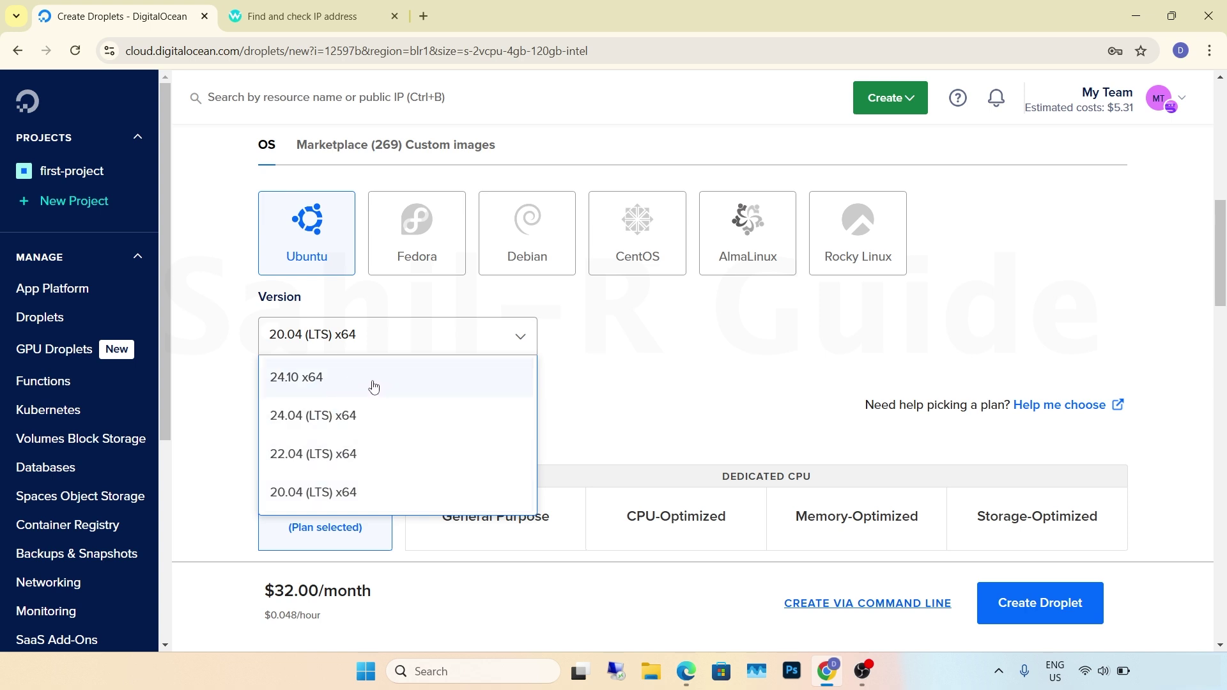
click(301, 419)
scroll(606, 425, down, 3)
scroll(606, 425, down, 2)
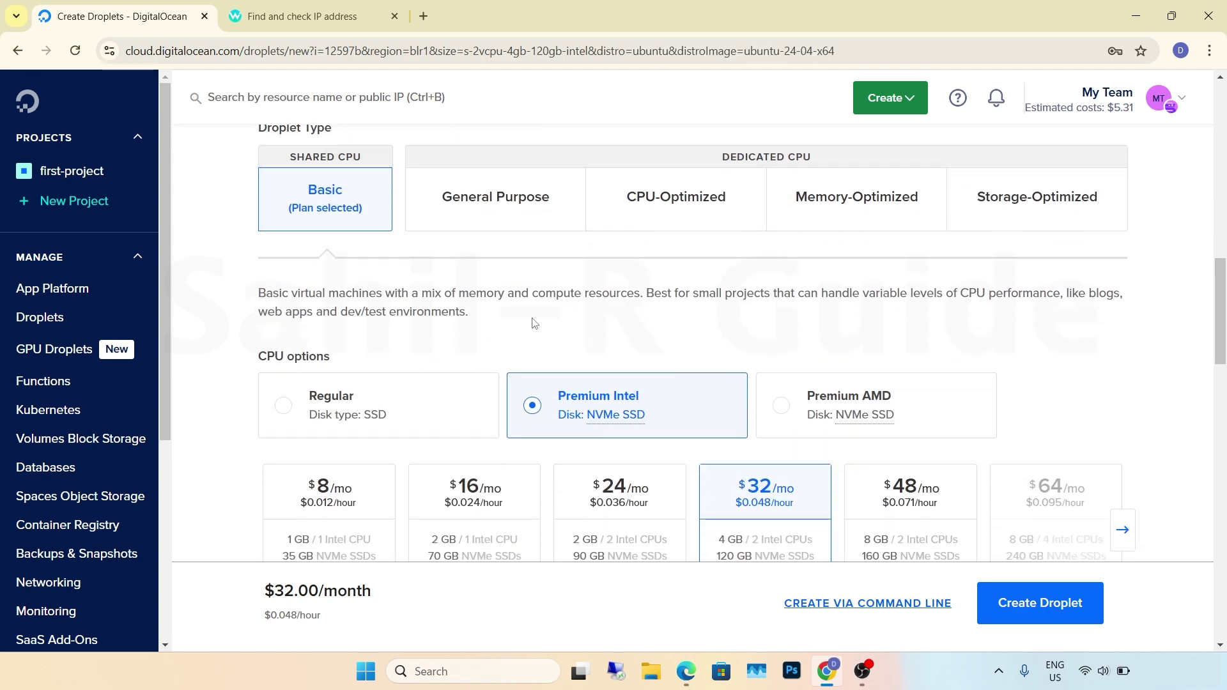
scroll(788, 228, down, 3)
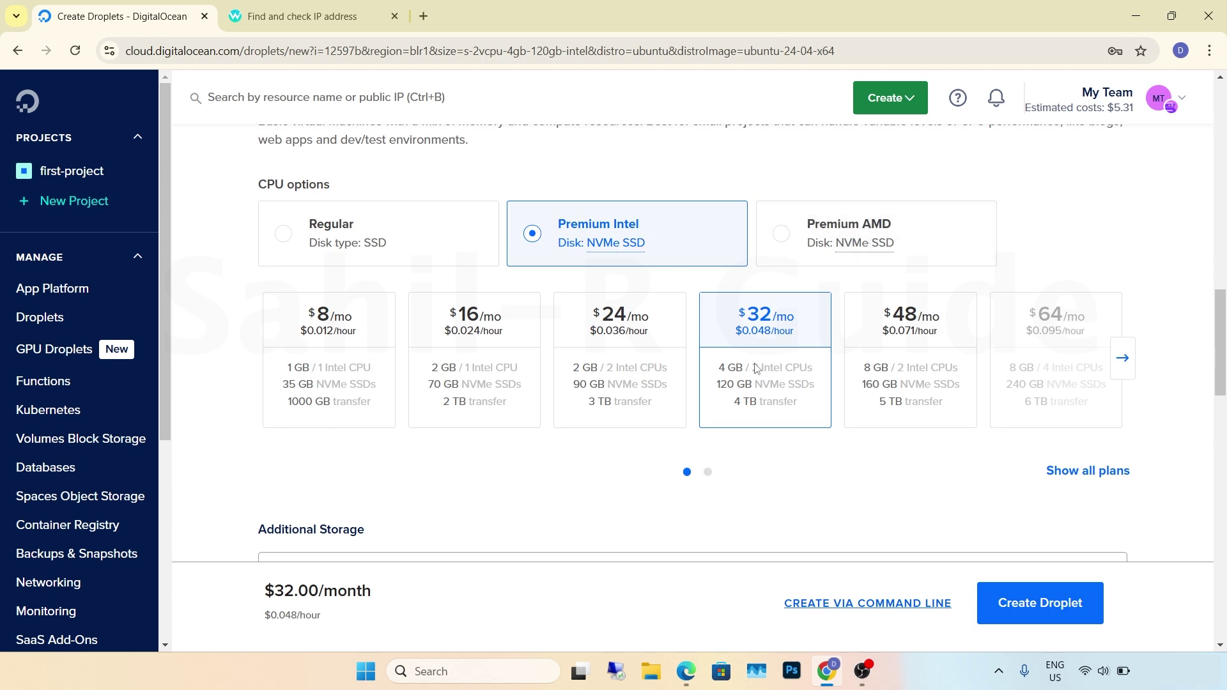
scroll(755, 369, down, 10)
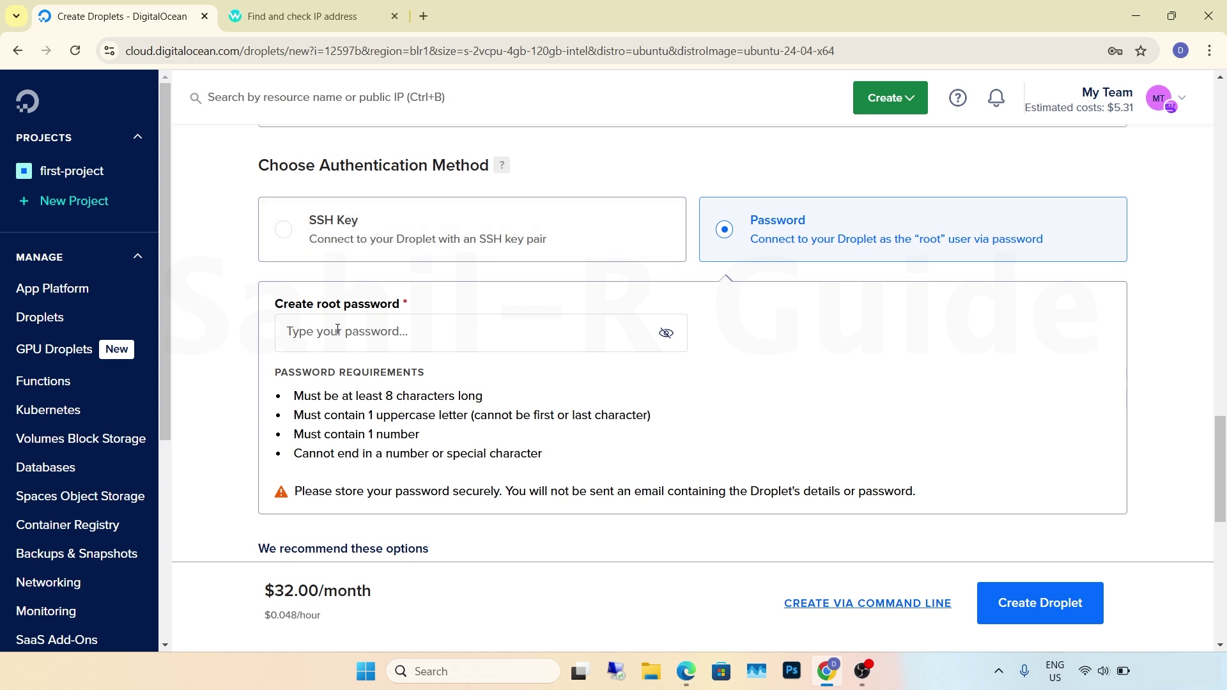
Set a root password and hostname demo24, create the droplet, and open its page
click(338, 330)
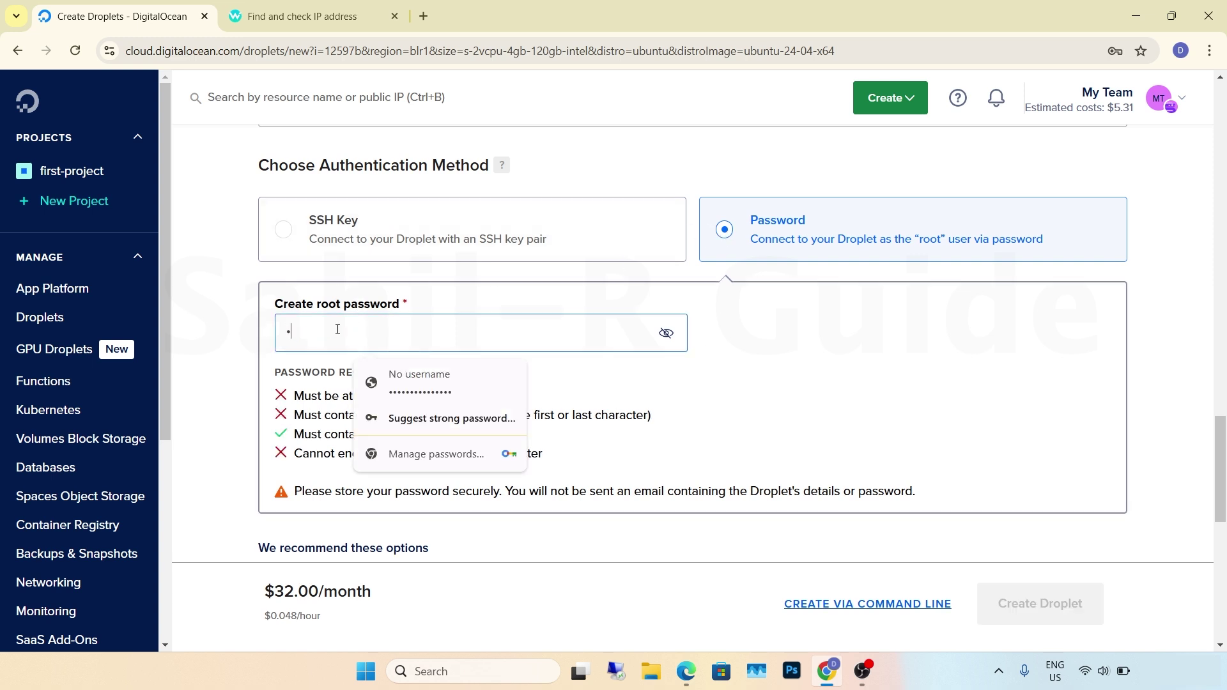
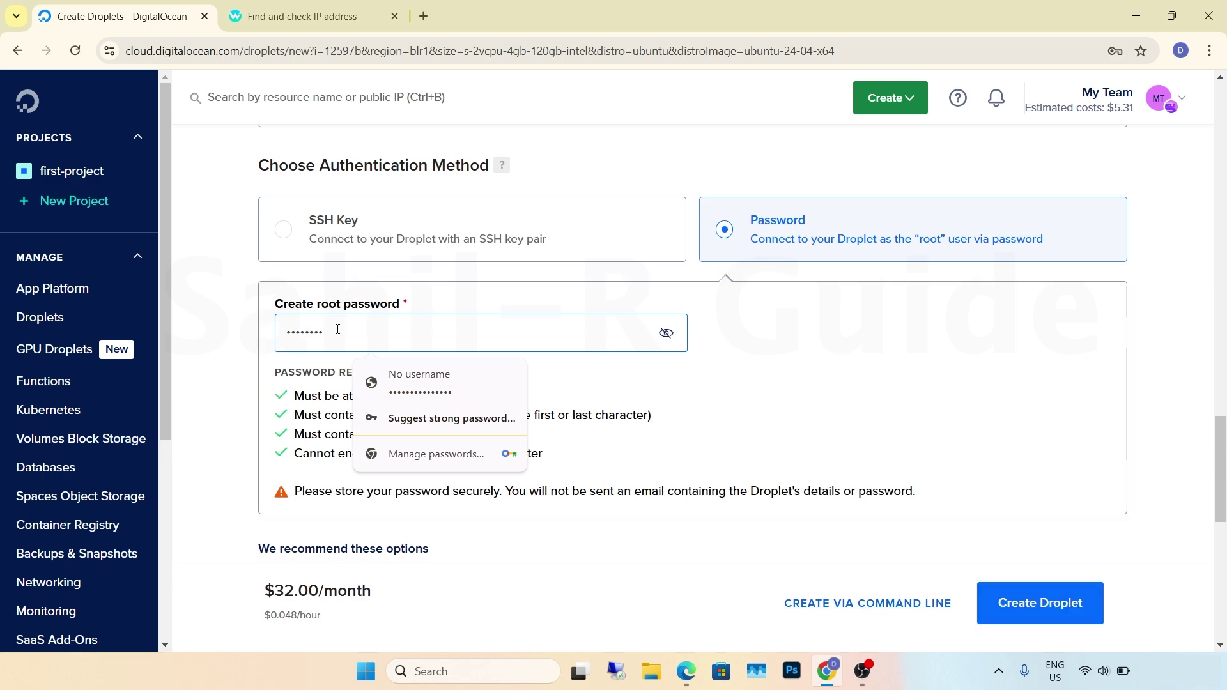
scroll(338, 329, down, 10)
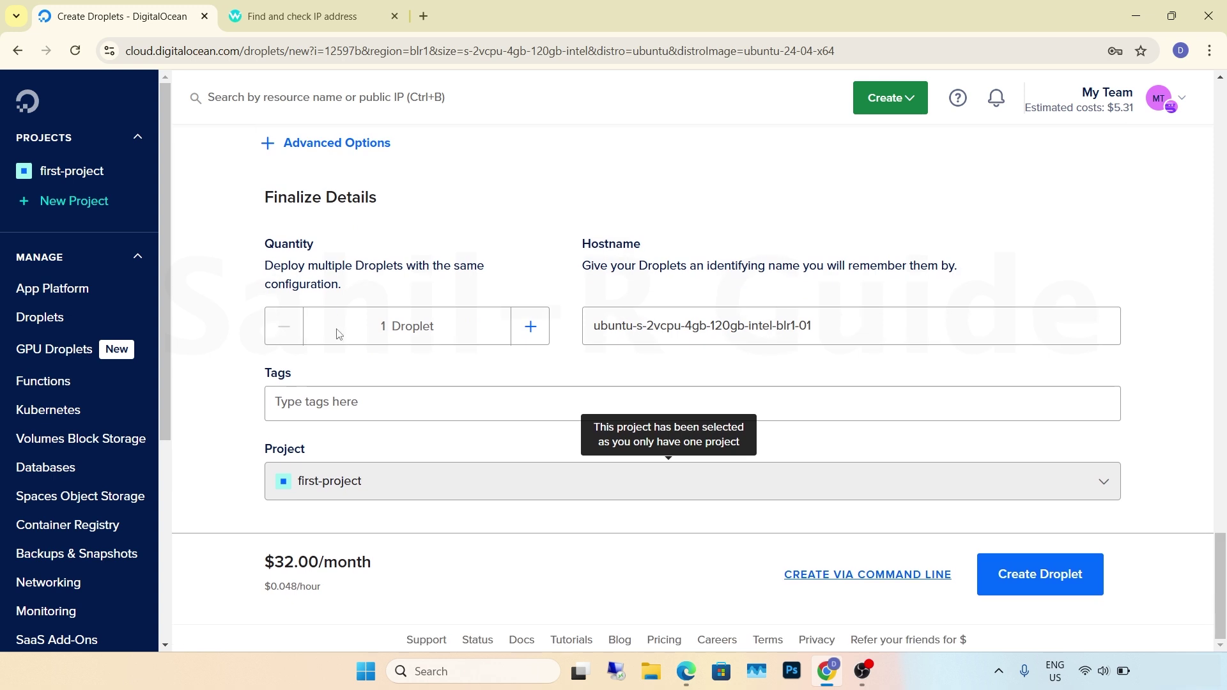
click(844, 324)
key(BackSpace)
key(BackSpace)
key(BackSpace)
key(BackSpace)
key(BackSpace)
key(BackSpace)
key(BackSpace)
key(BackSpace)
key(BackSpace)
key(BackSpace)
key(BackSpace)
key(BackSpace)
key(BackSpace)
key(BackSpace)
key(BackSpace)
key(BackSpace)
key(BackSpace)
key(BackSpace)
key(BackSpace)
key(BackSpace)
text(dem)
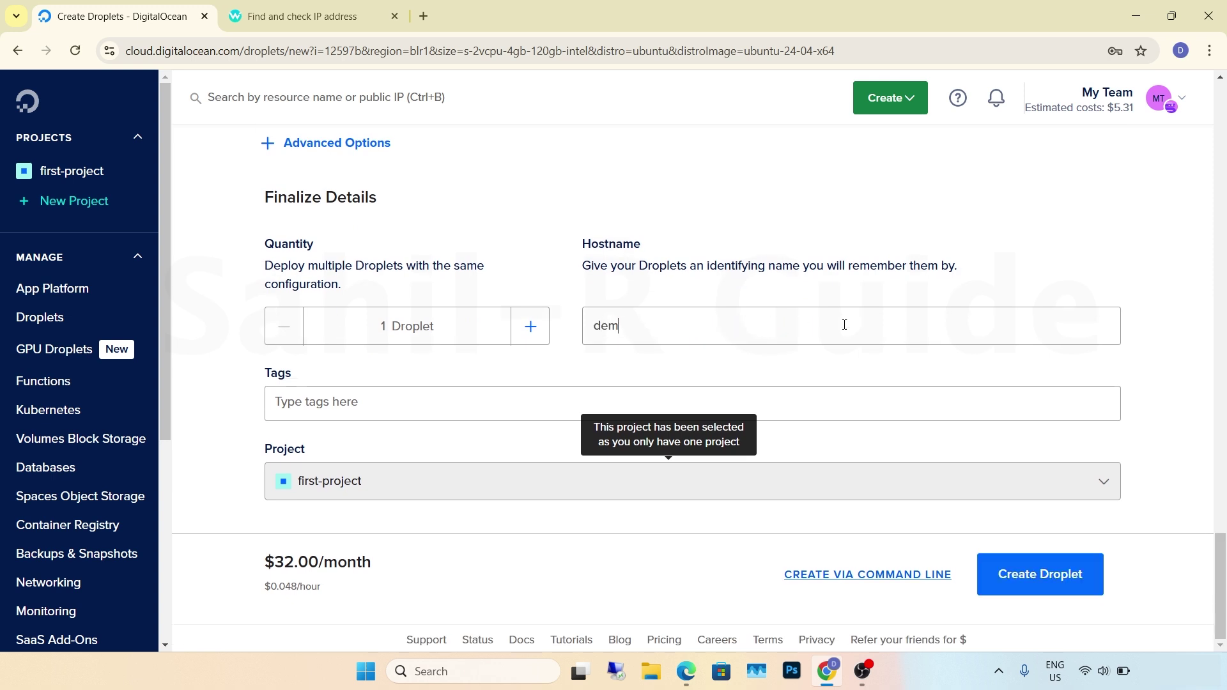
text(o24)
click(1005, 586)
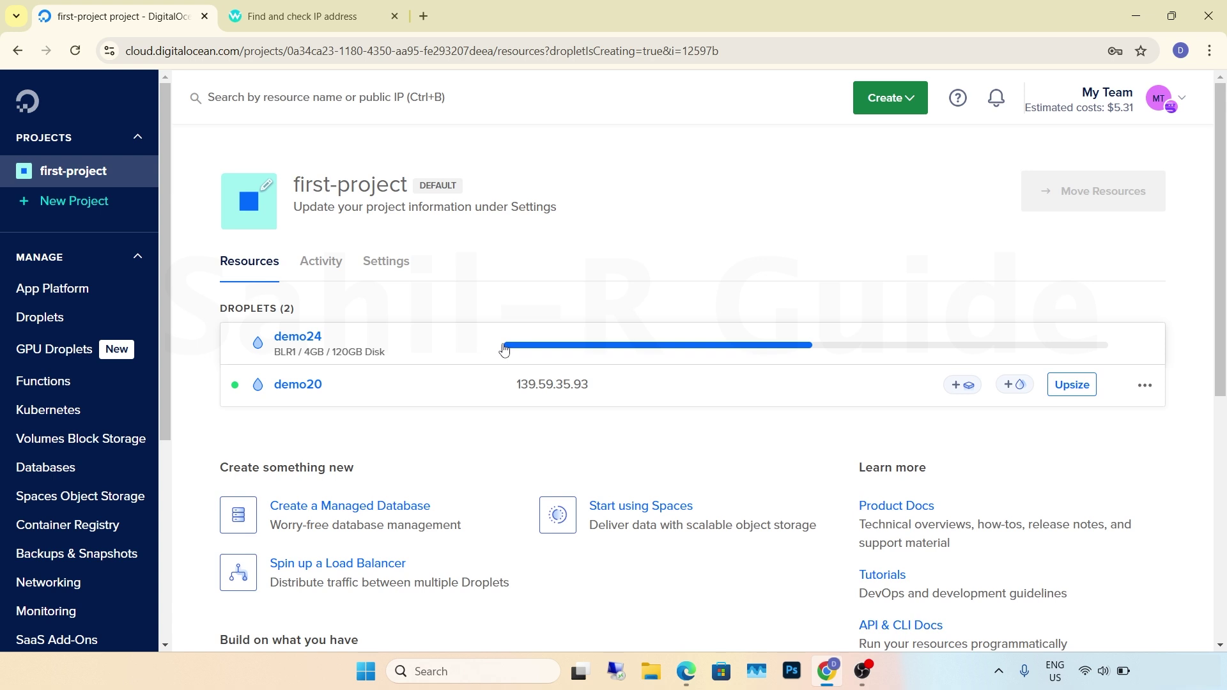
click(303, 343)
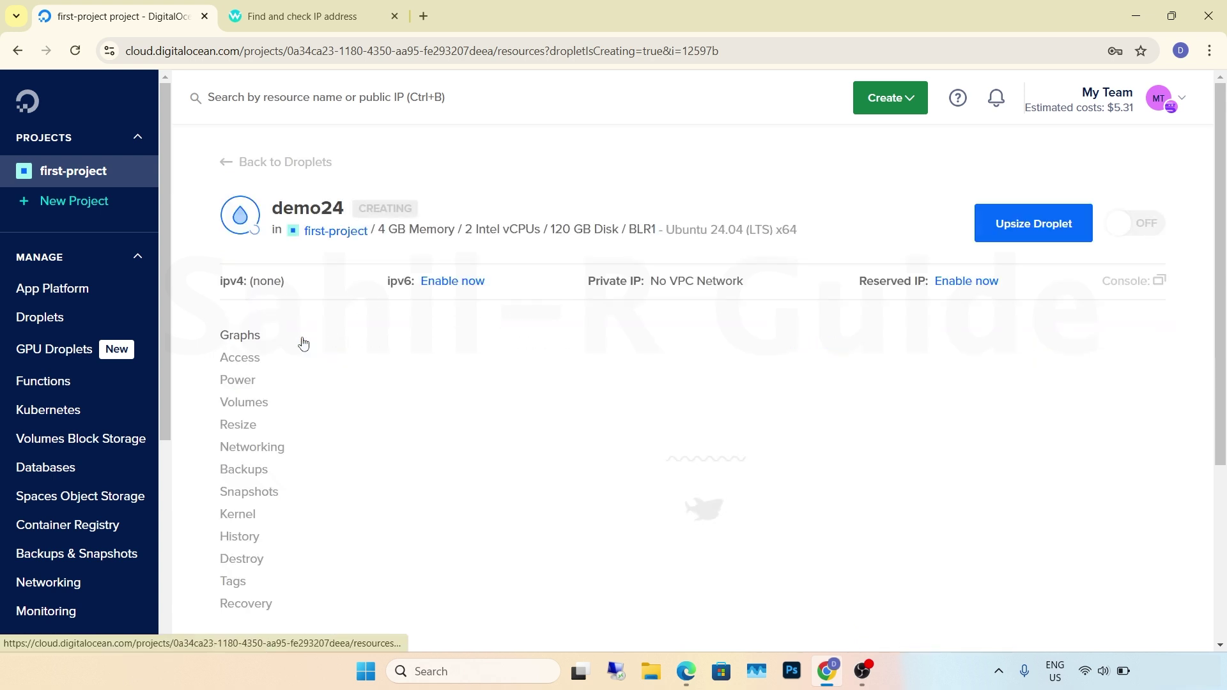
Open Command Prompt and SSH as root into 139.59.5.11, accepting the host key
click(466, 671)
text(cmd)
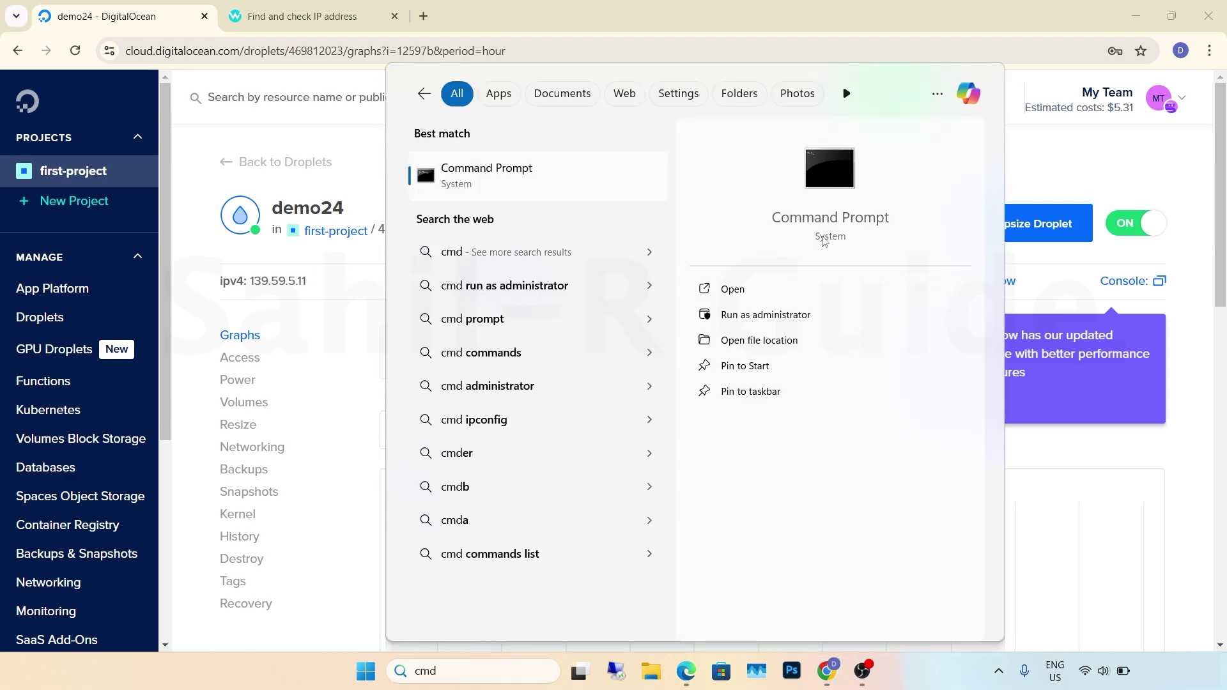
key(Return)
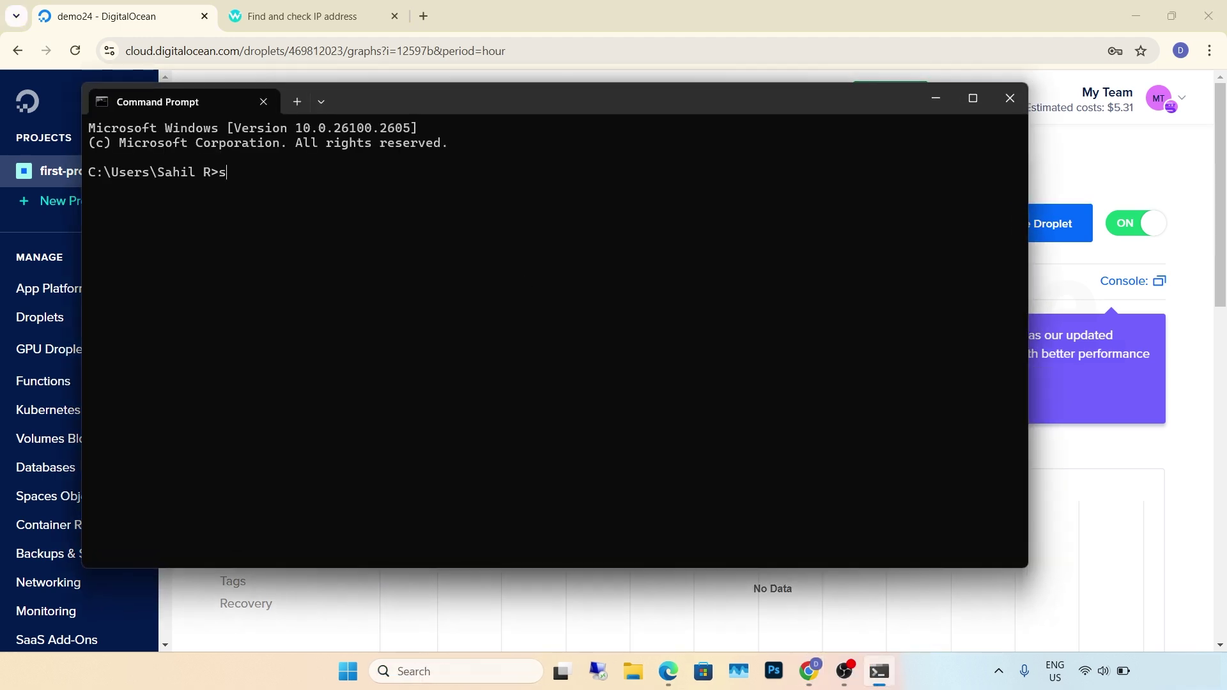
text(ssh root@)
text(139.59.5.11)
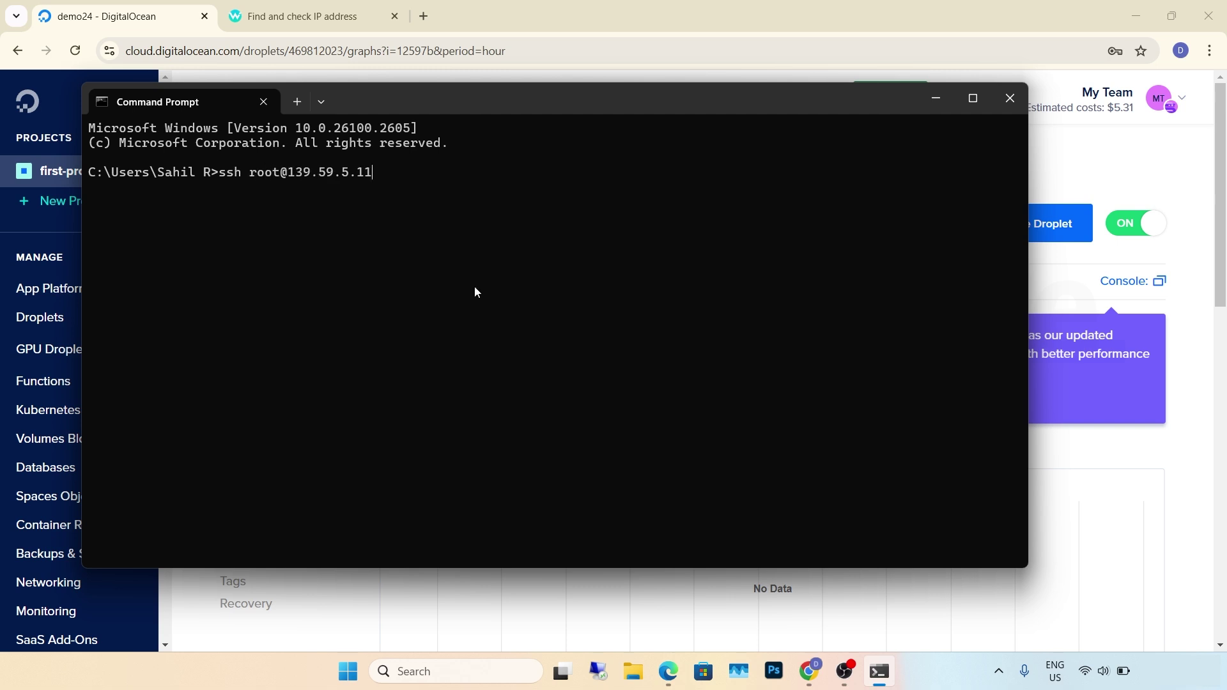
key(Return)
text(yes)
key(Return)
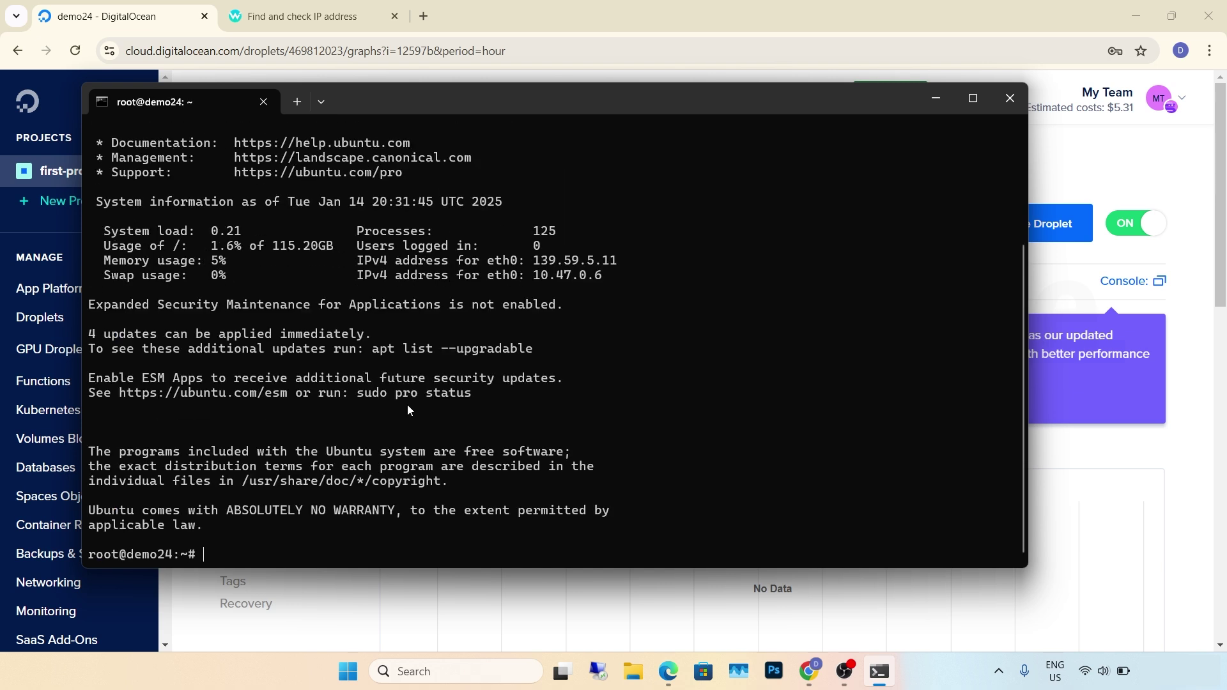
Copy the wget download command from Linux Script.pdf
click(668, 671)
click(320, 18)
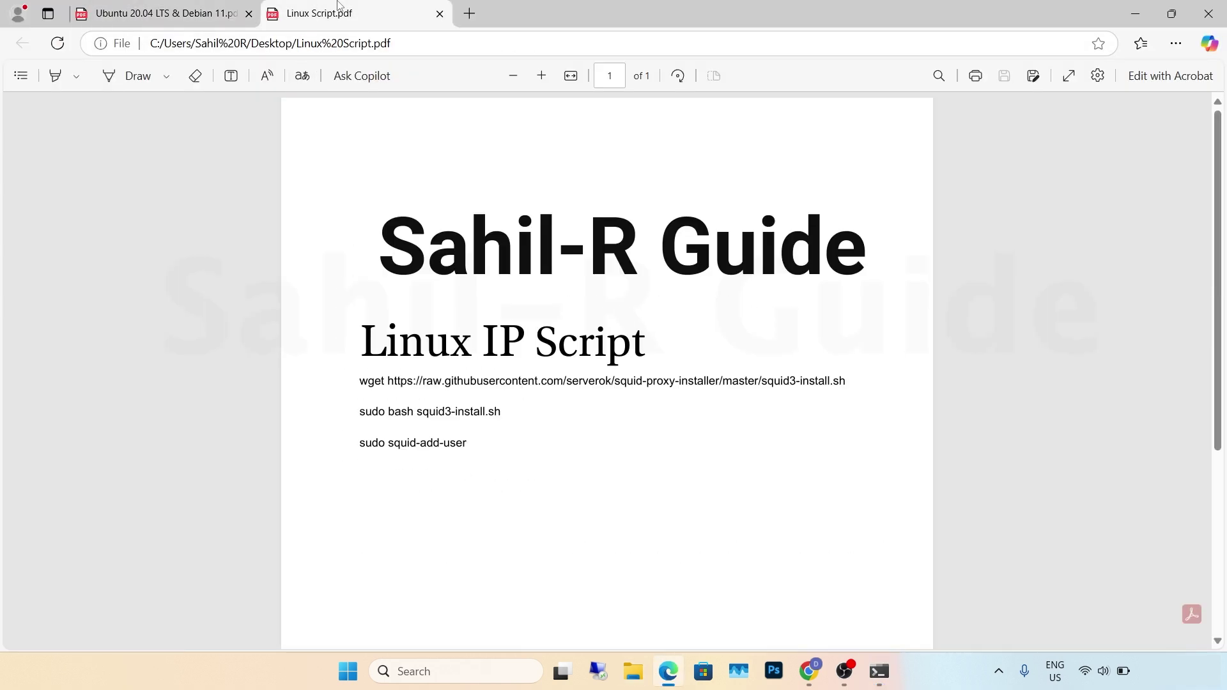
drag(360, 383, 866, 400)
key(ctrl+c)
click(880, 671)
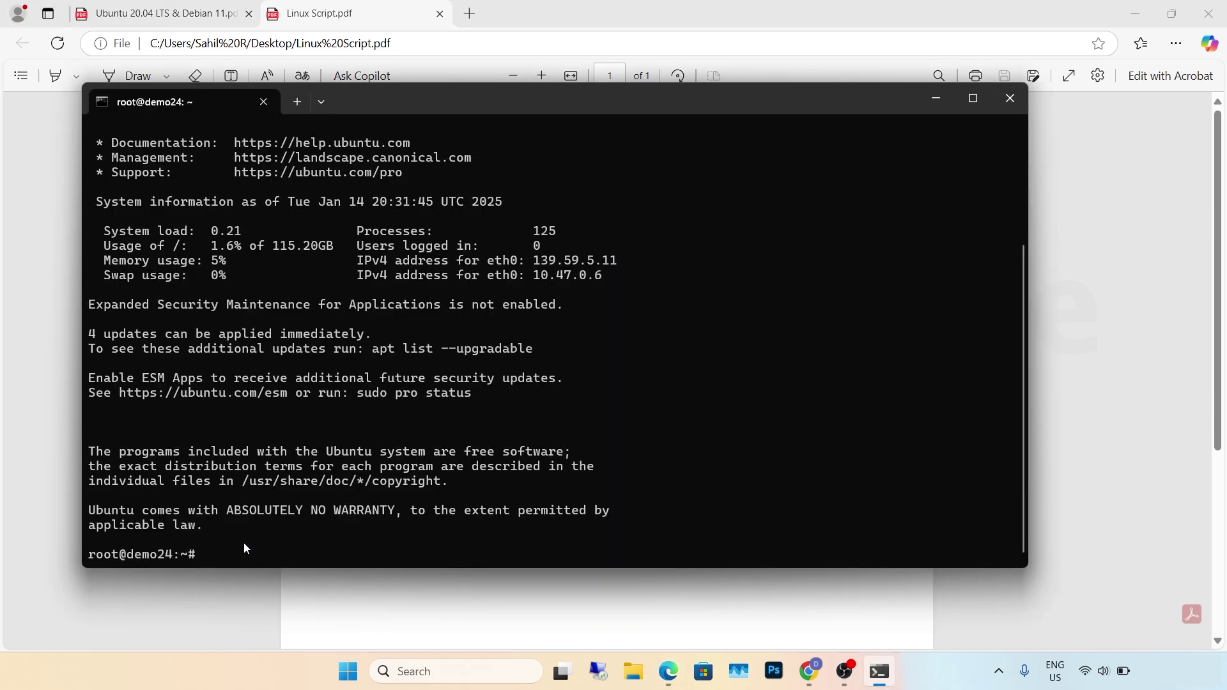
Download squid3-install.sh with wget and run it with sudo bash squid3-install.sh
right_click(244, 548)
key(Return)
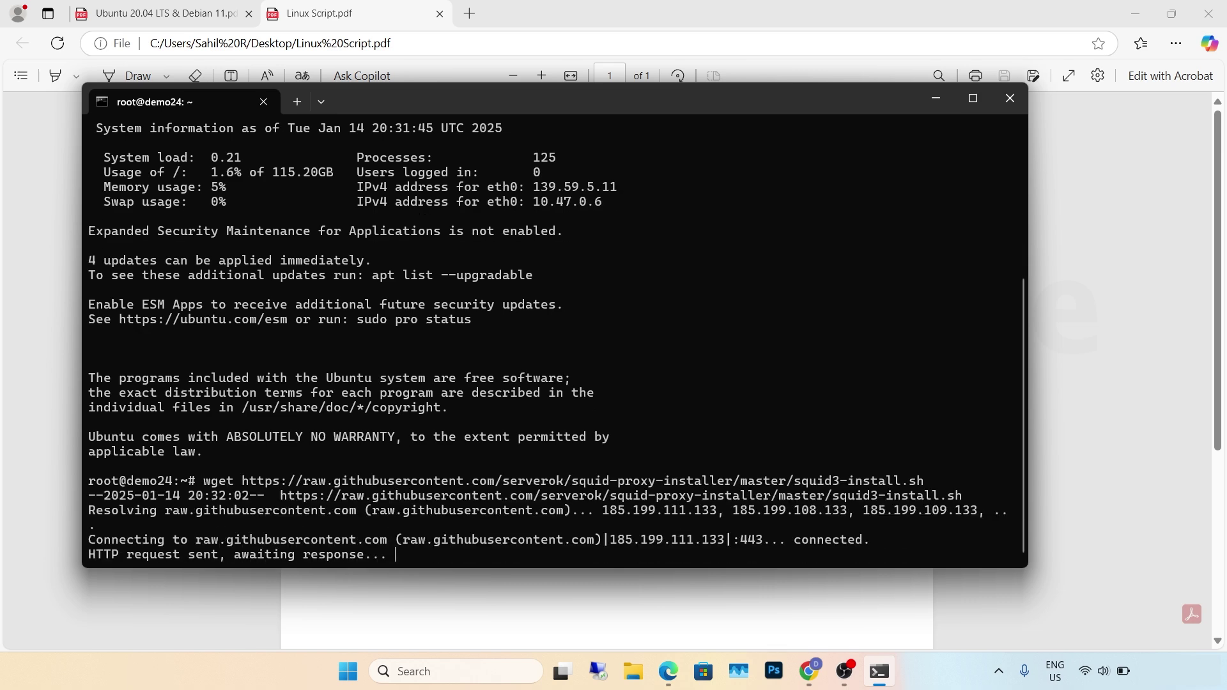
click(44, 441)
drag(502, 411, 342, 417)
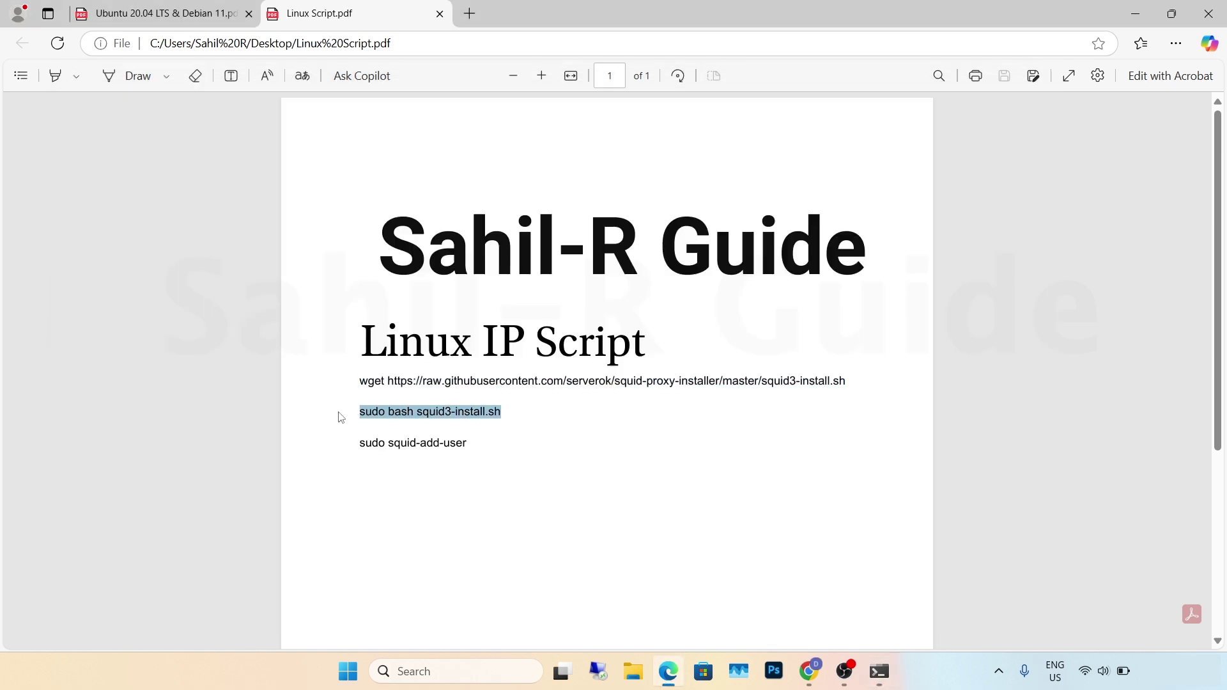
click(894, 670)
right_click(249, 551)
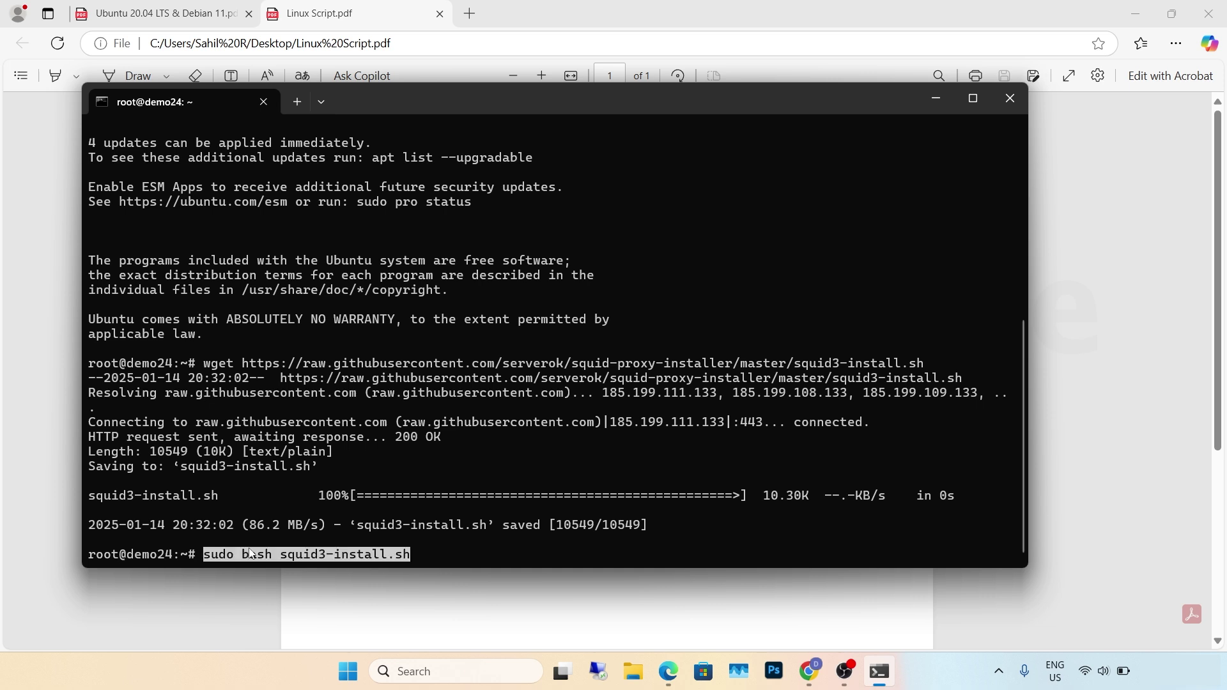
key(Return)
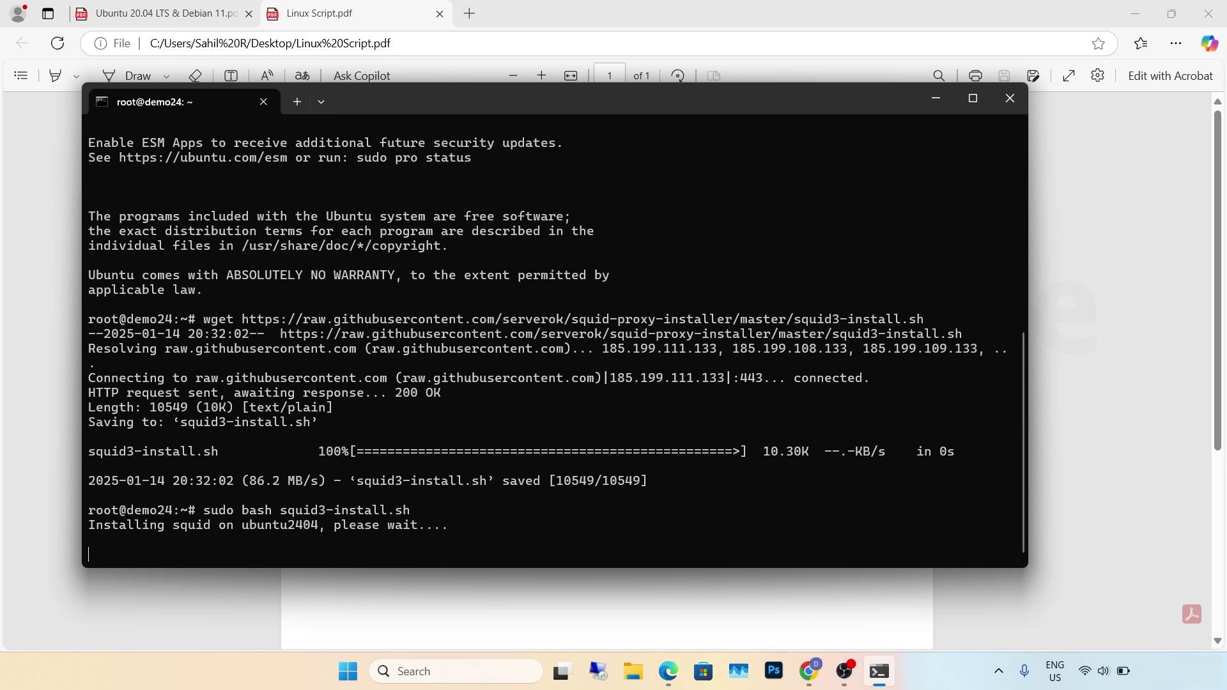
Copy the sudo squid-add-user command from the script PDF
click(4, 476)
drag(468, 442, 339, 443)
key(ctrl+c)
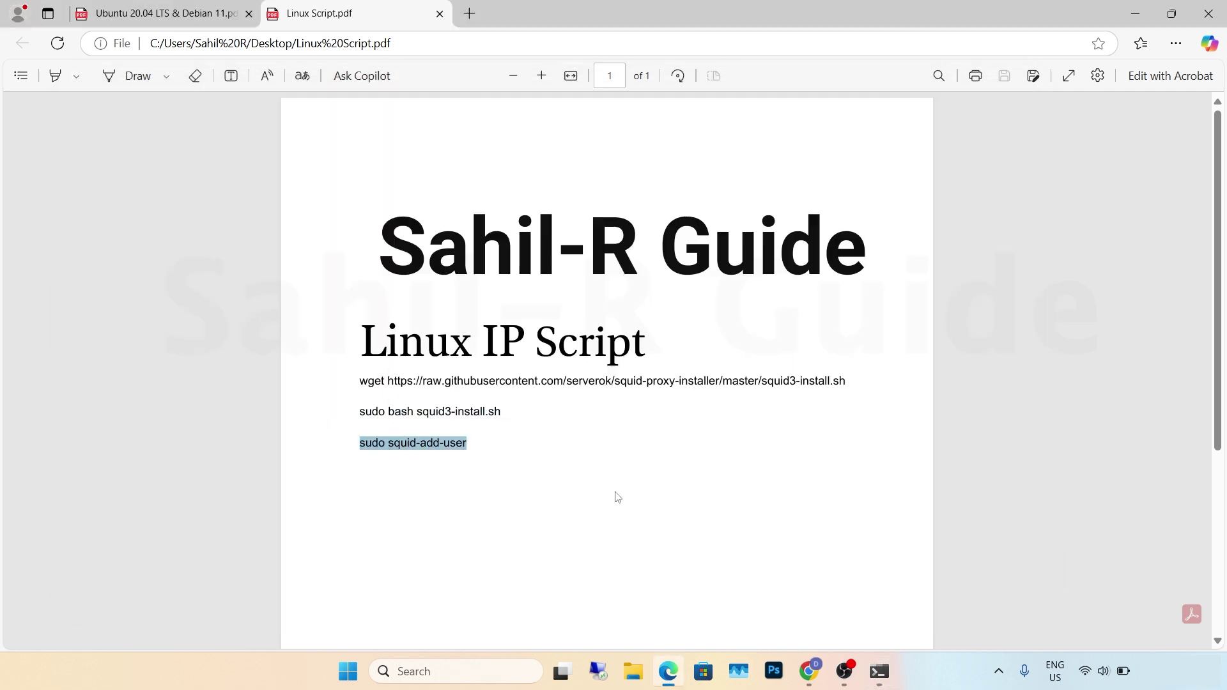
Run sudo squid-add-user to create proxy user demo with a confirmed password
click(880, 671)
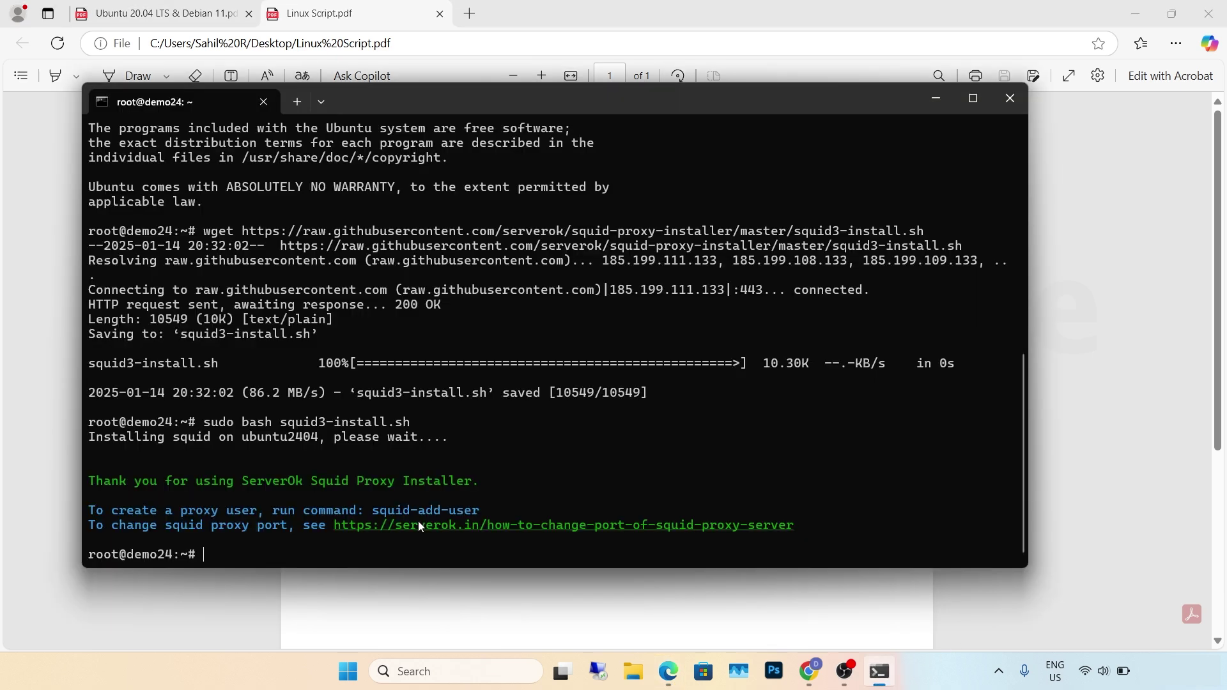
right_click(285, 555)
key(Return)
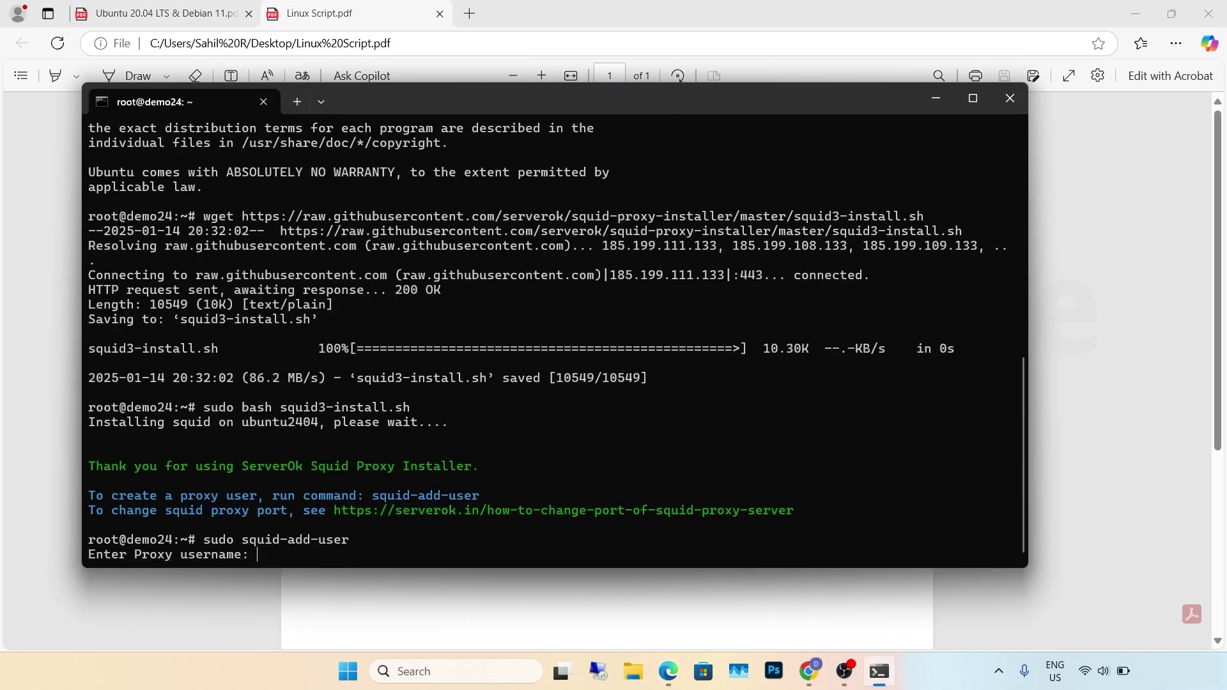
text(demo)
key(Return)
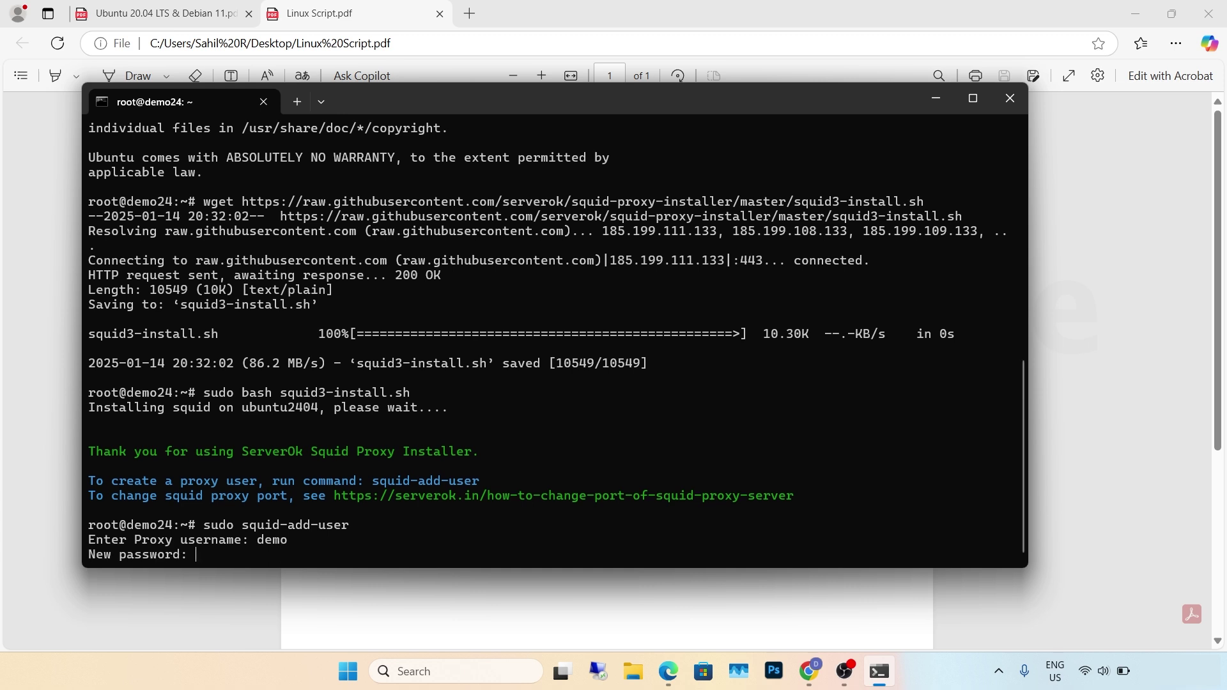
key(Return)
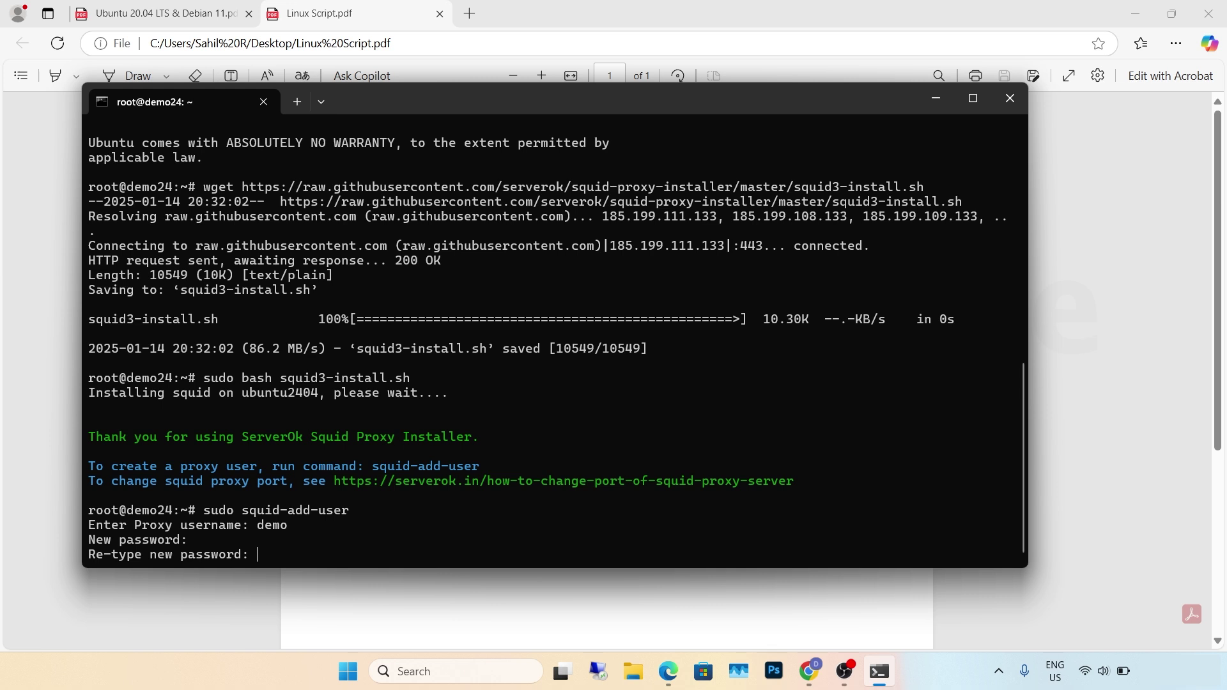
key(Return)
Exit the demo24 SSH session and close Command Prompt
text(exit)
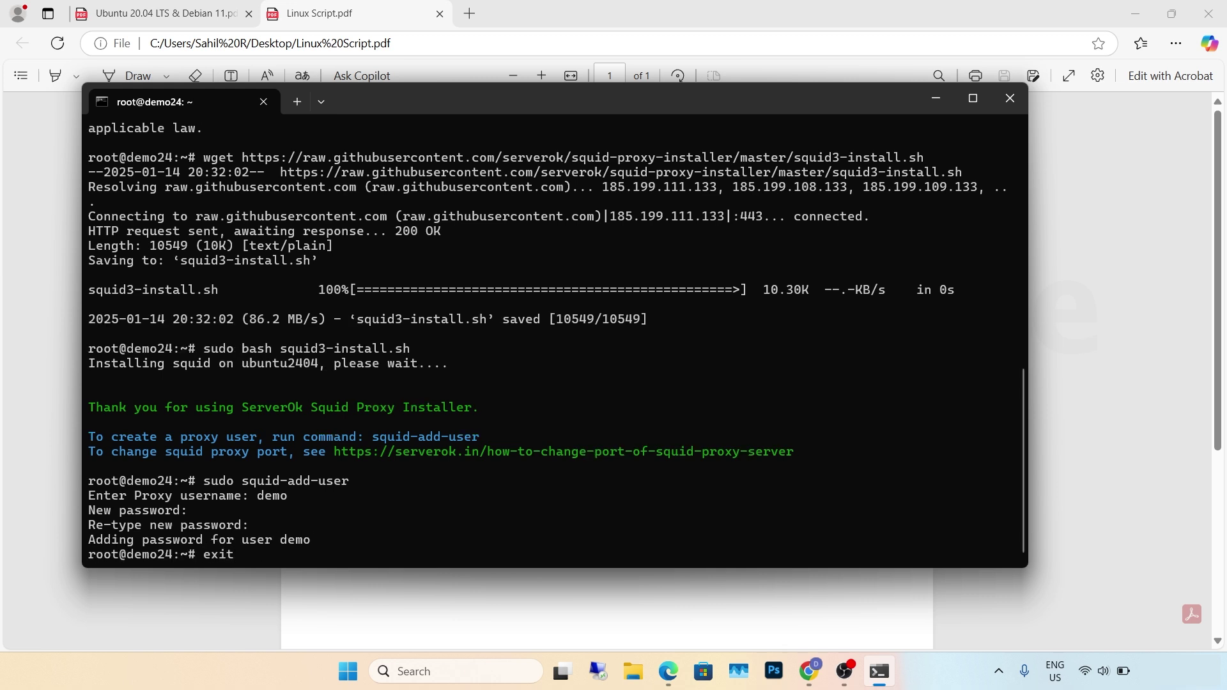
key(Return)
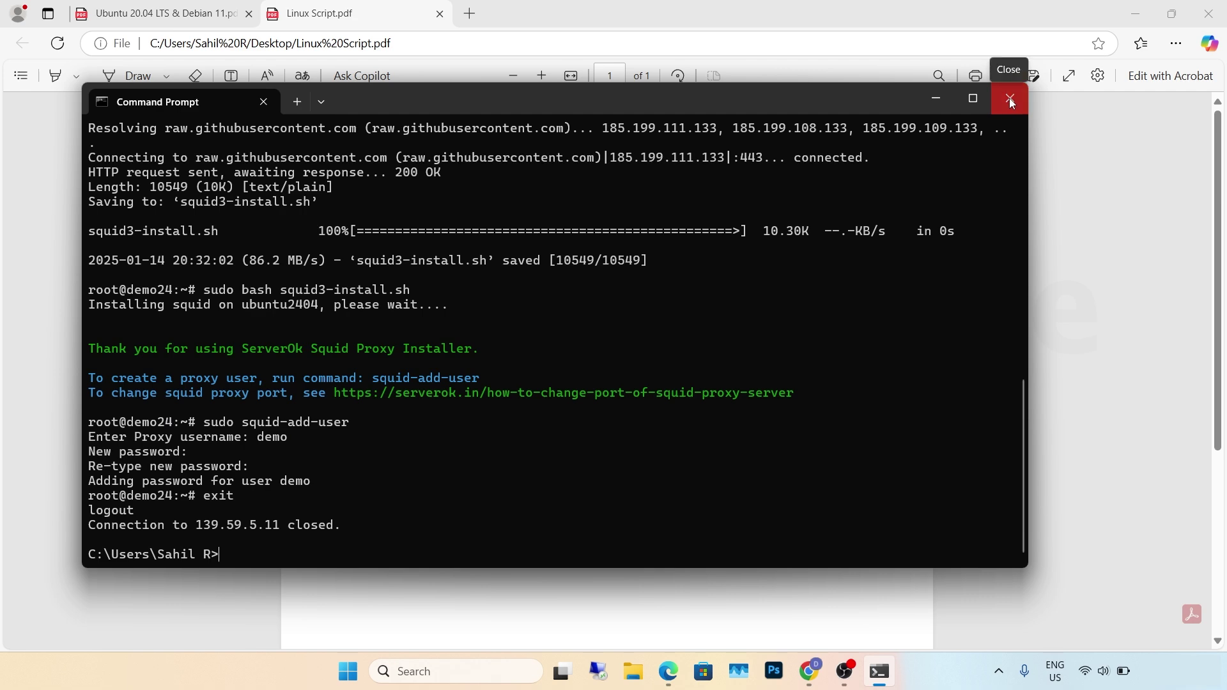
click(1012, 98)
Copy the droplet IP and set the Windows manual proxy to 139.59.5.11 on port 3128, then save it
click(827, 671)
mouse_move(331, 288)
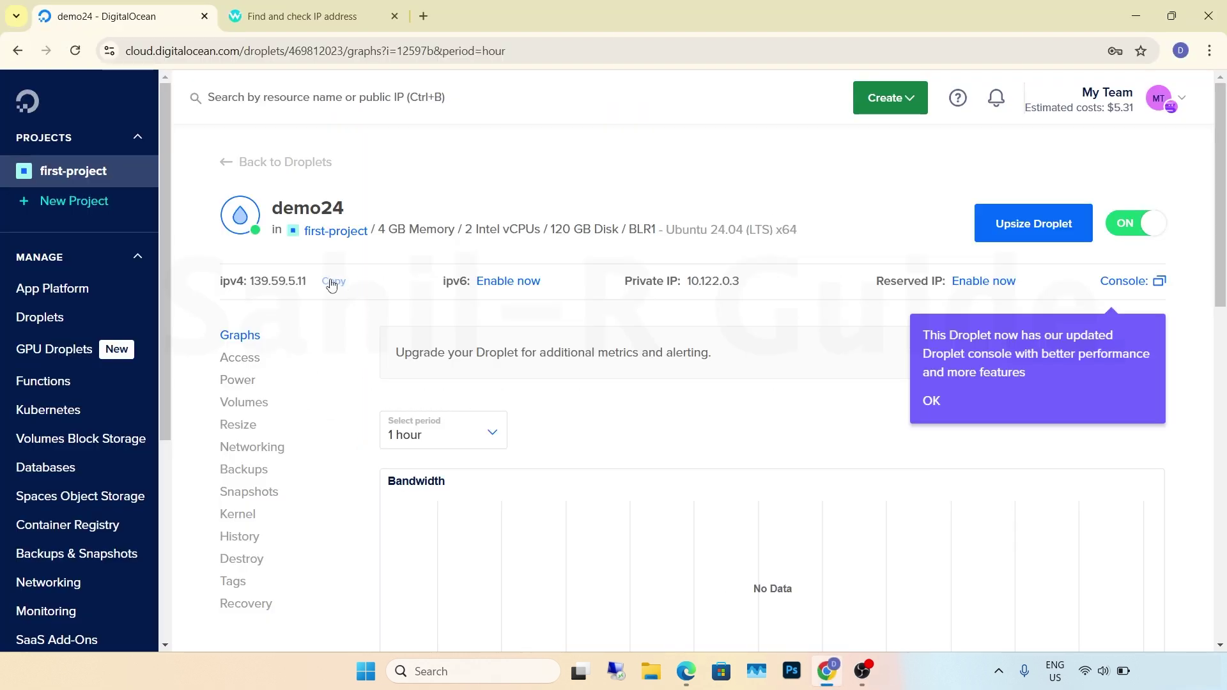
click(331, 285)
click(367, 671)
click(652, 203)
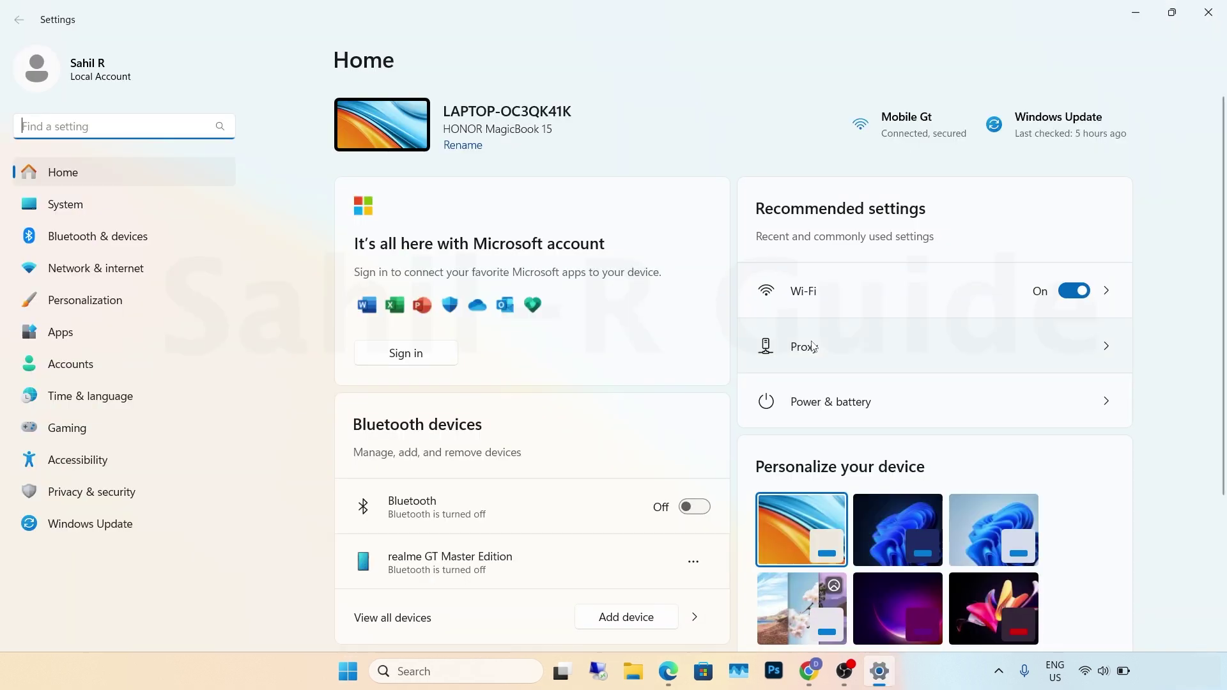
click(807, 345)
click(1049, 349)
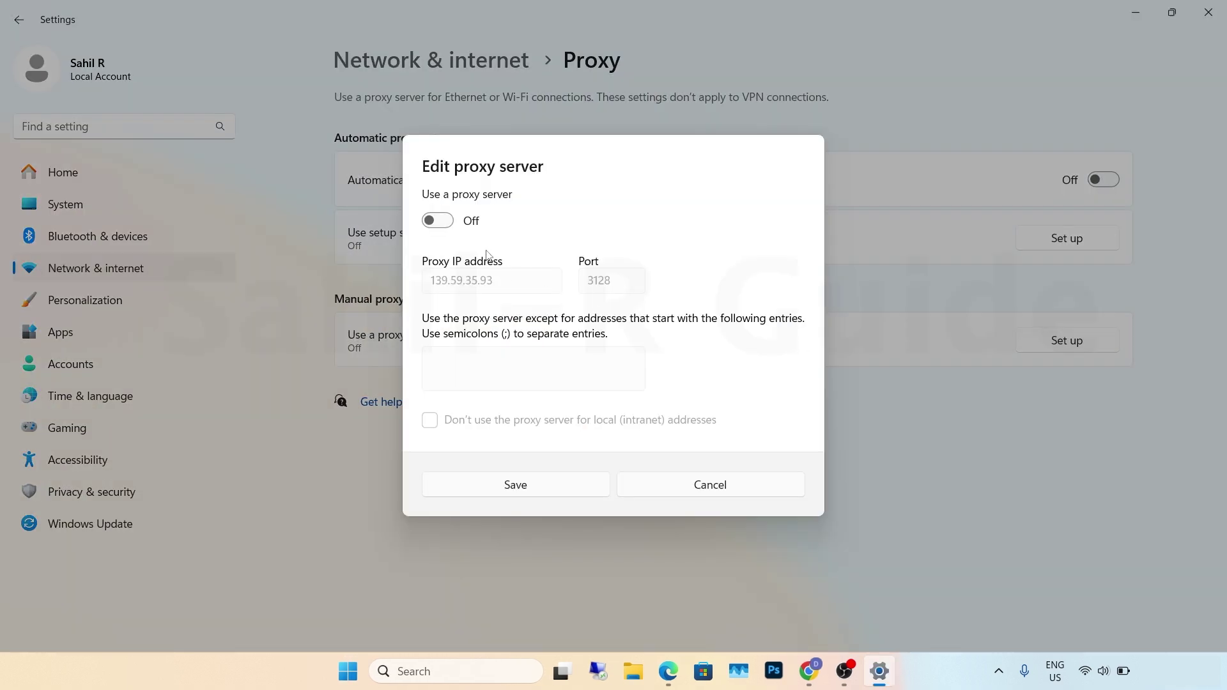
click(438, 221)
drag(507, 273, 365, 283)
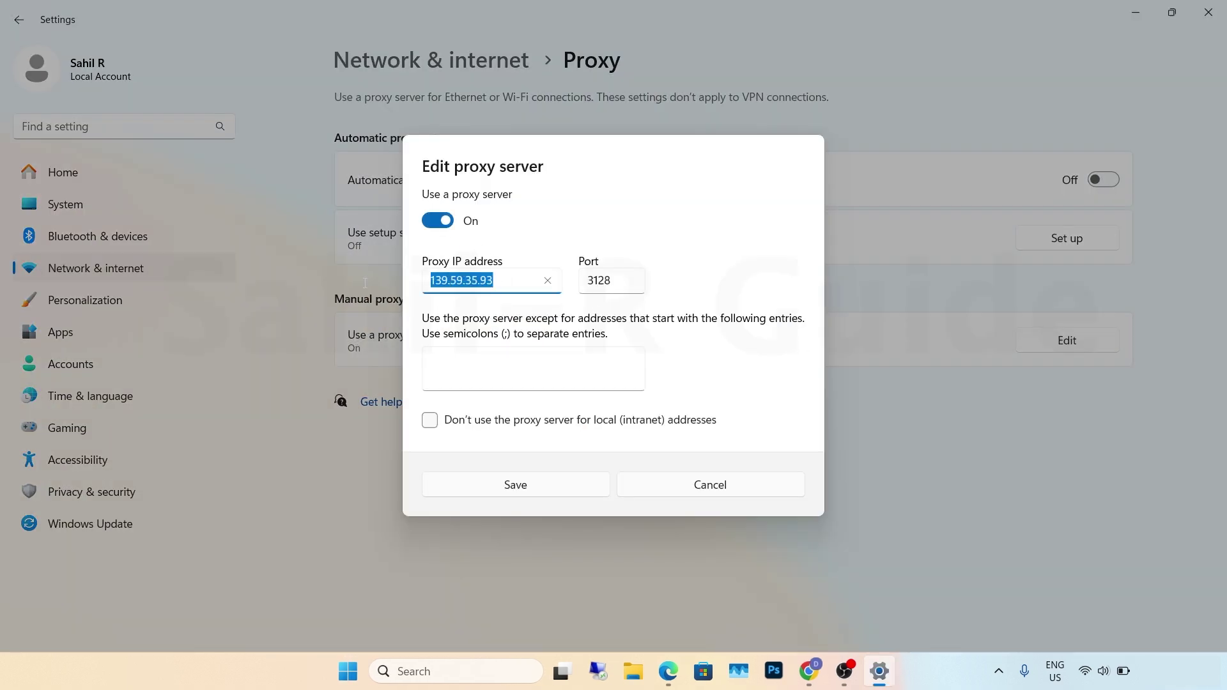
key(ctrl+v)
click(493, 496)
Reload whoer.net in the browser to recheck the IP through the new proxy
click(808, 671)
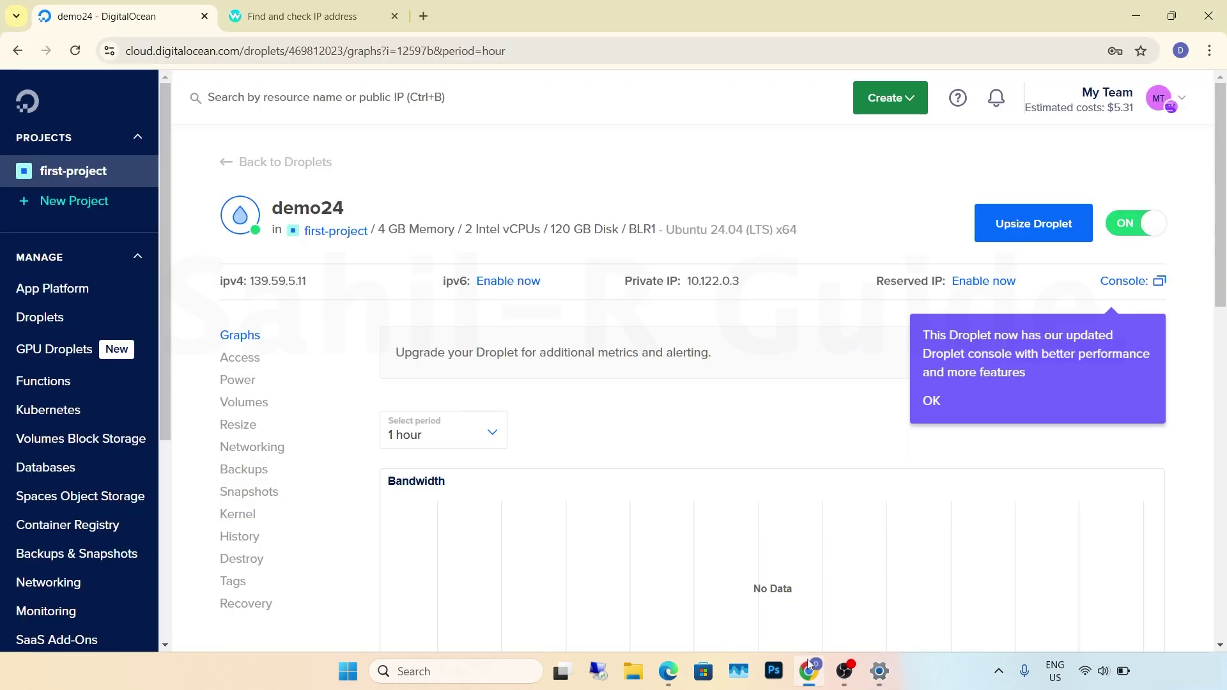
click(278, 25)
click(76, 52)
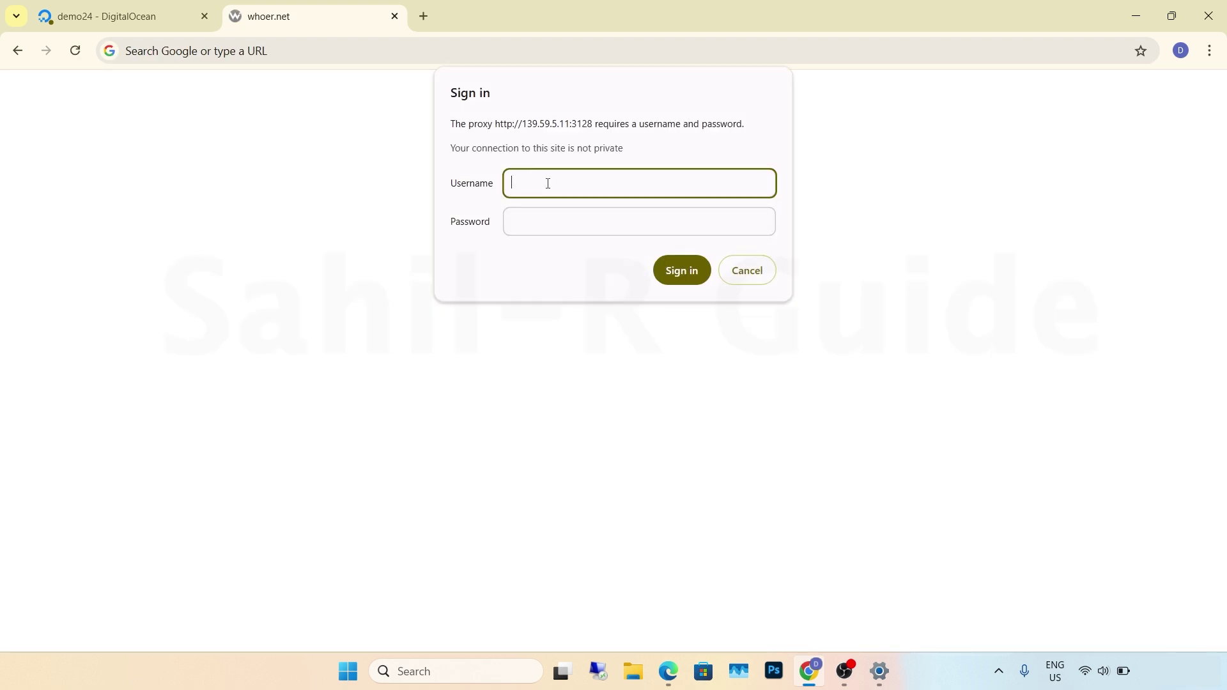
Sign in to the proxy prompt with the proxy username and password
text(demo)
click(540, 221)
click(661, 266)
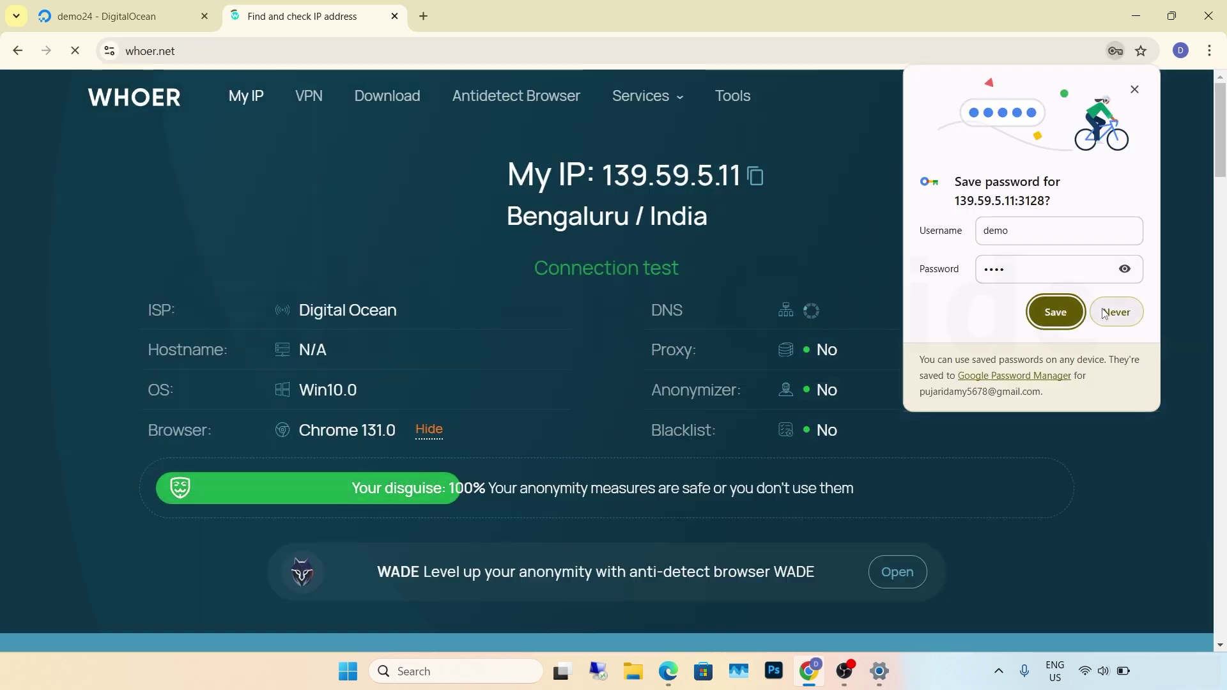
Dismiss the save-password offer and the whoer.net ad, then return to the DigitalOcean tab
click(1053, 310)
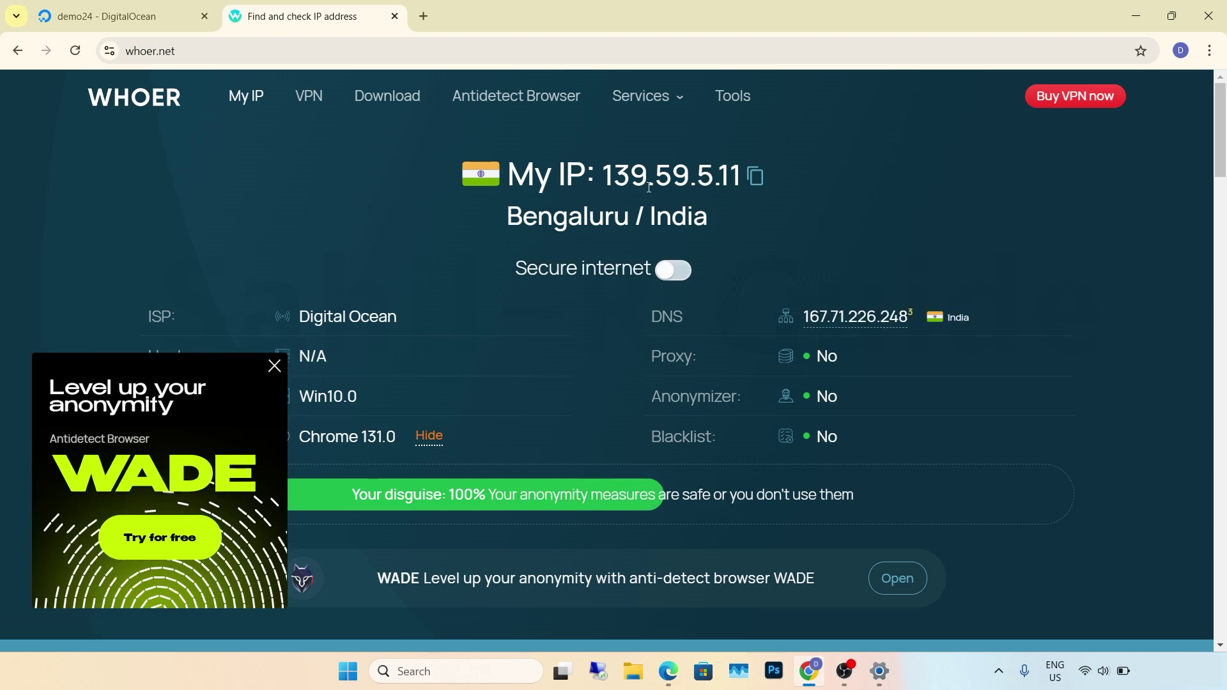
click(275, 367)
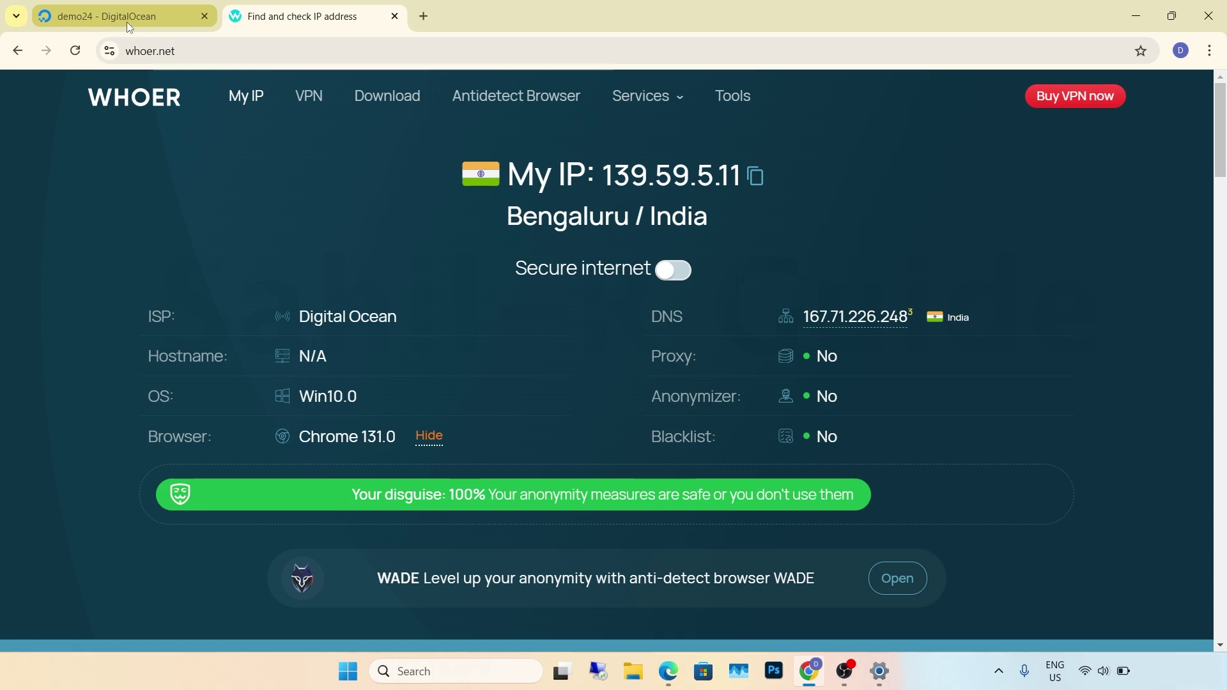
click(127, 22)
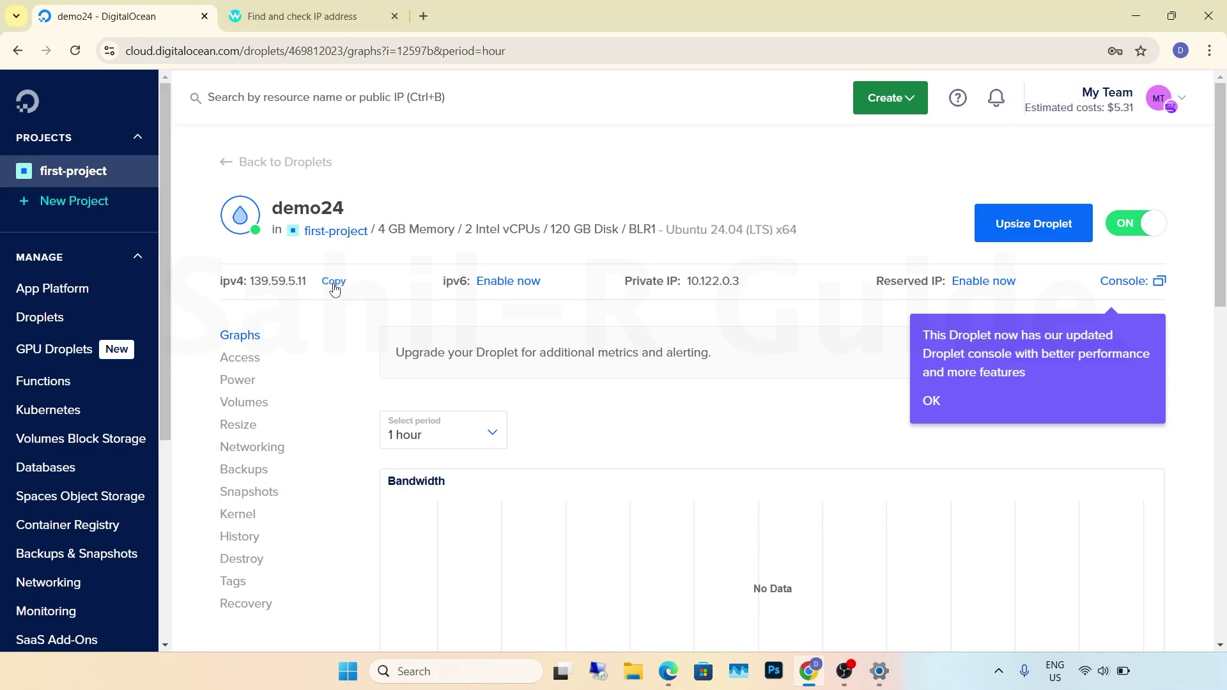
Copy the demo24 droplet's IPv4 address and launch Proxifier from Windows search
click(333, 283)
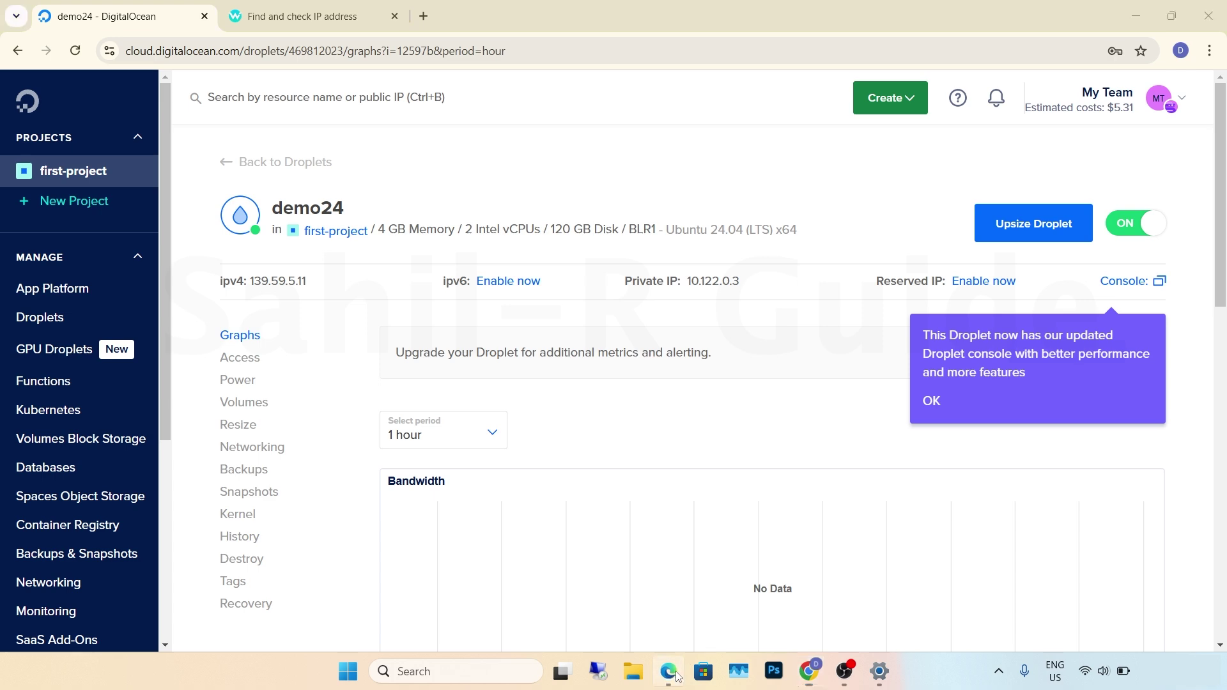
click(672, 673)
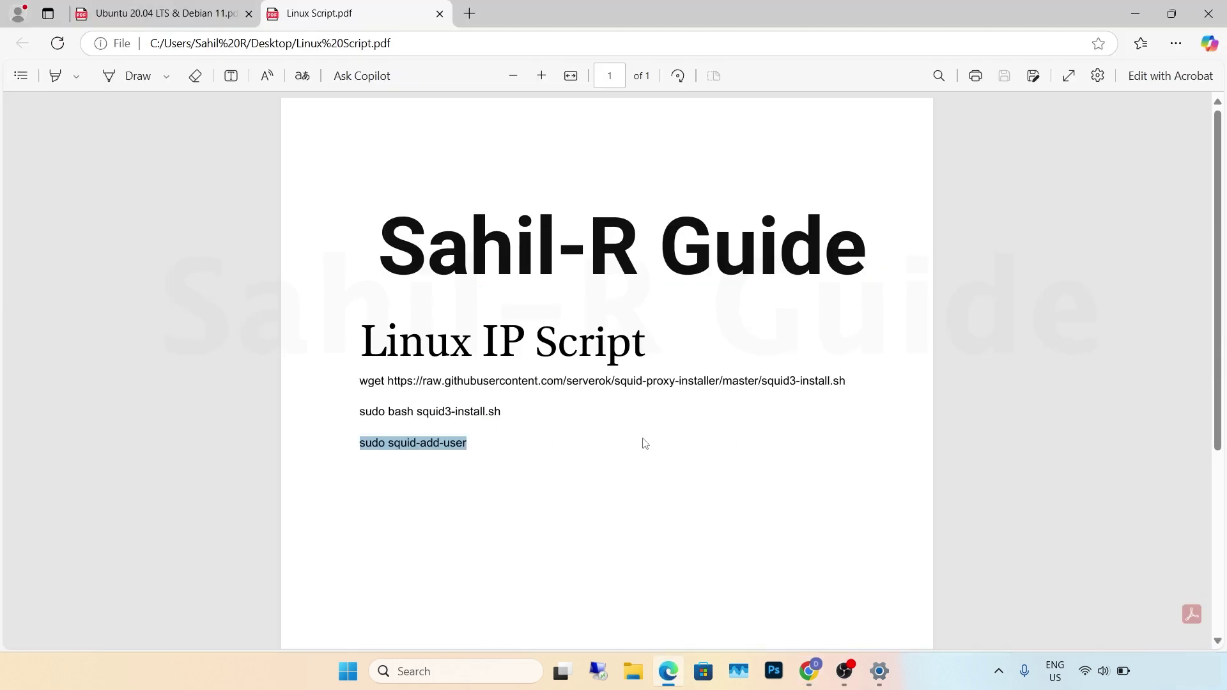
click(447, 670)
text(pr)
key(Return)
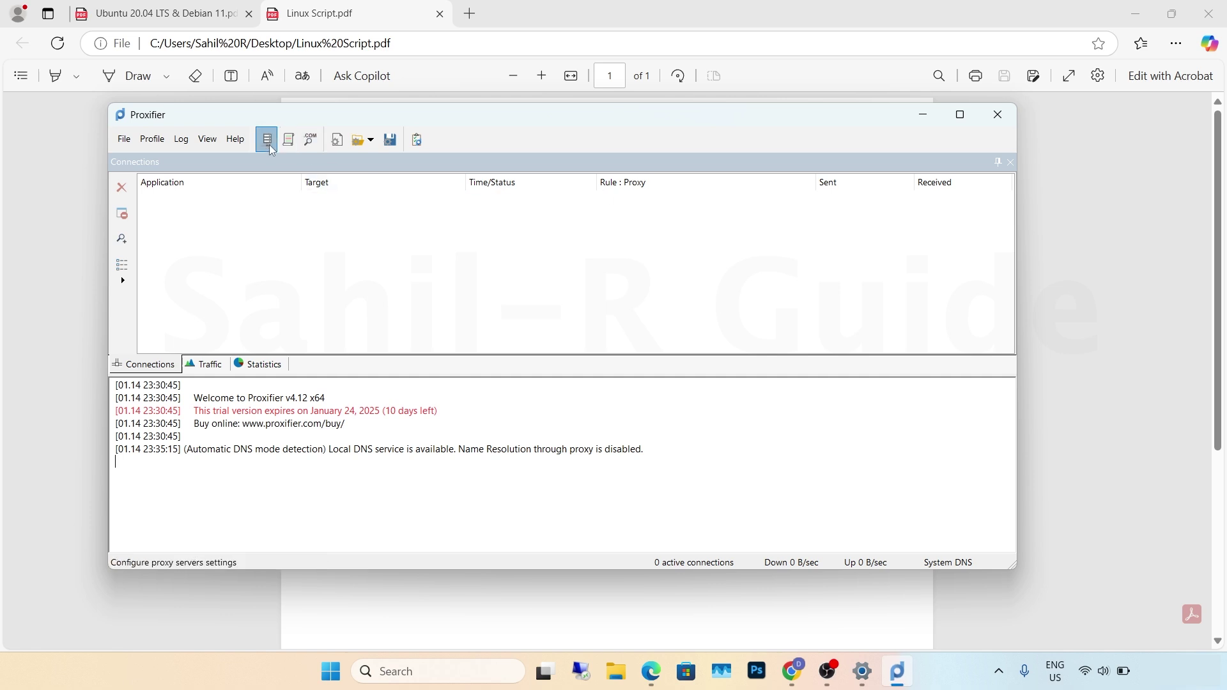
Add a Proxifier proxy server at 139.59.5.11, port 3128, using HTTPS
click(270, 147)
click(685, 186)
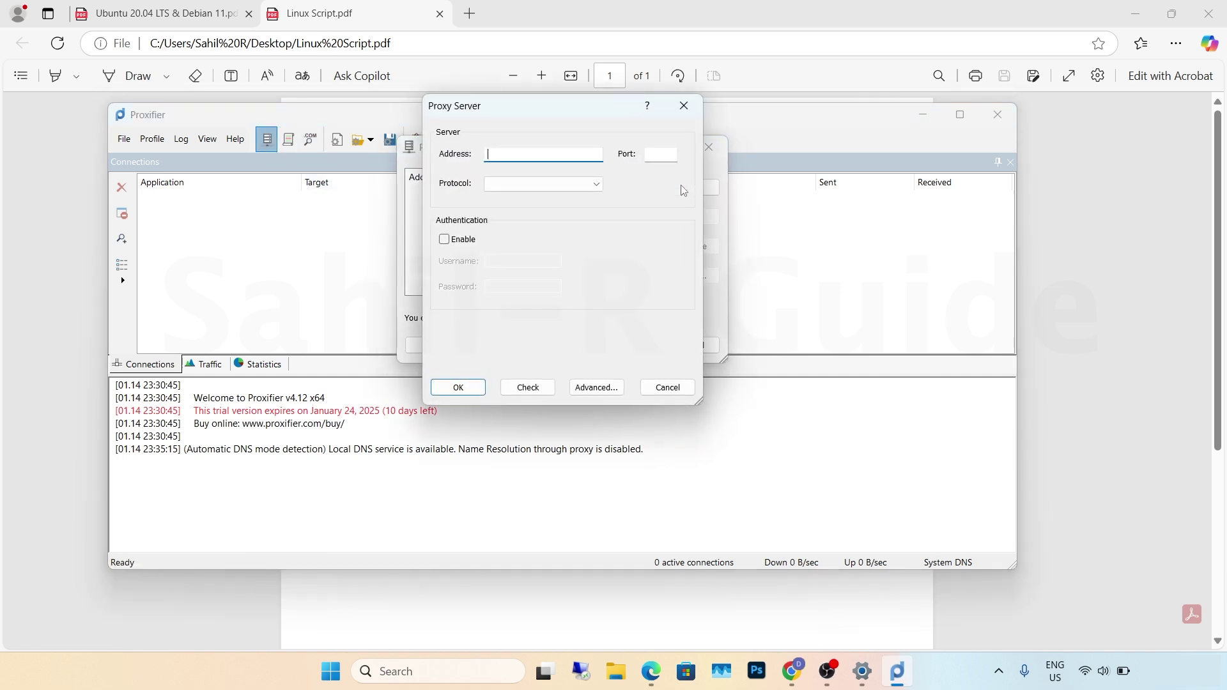
key(ctrl+v)
click(662, 154)
text(3128)
click(543, 184)
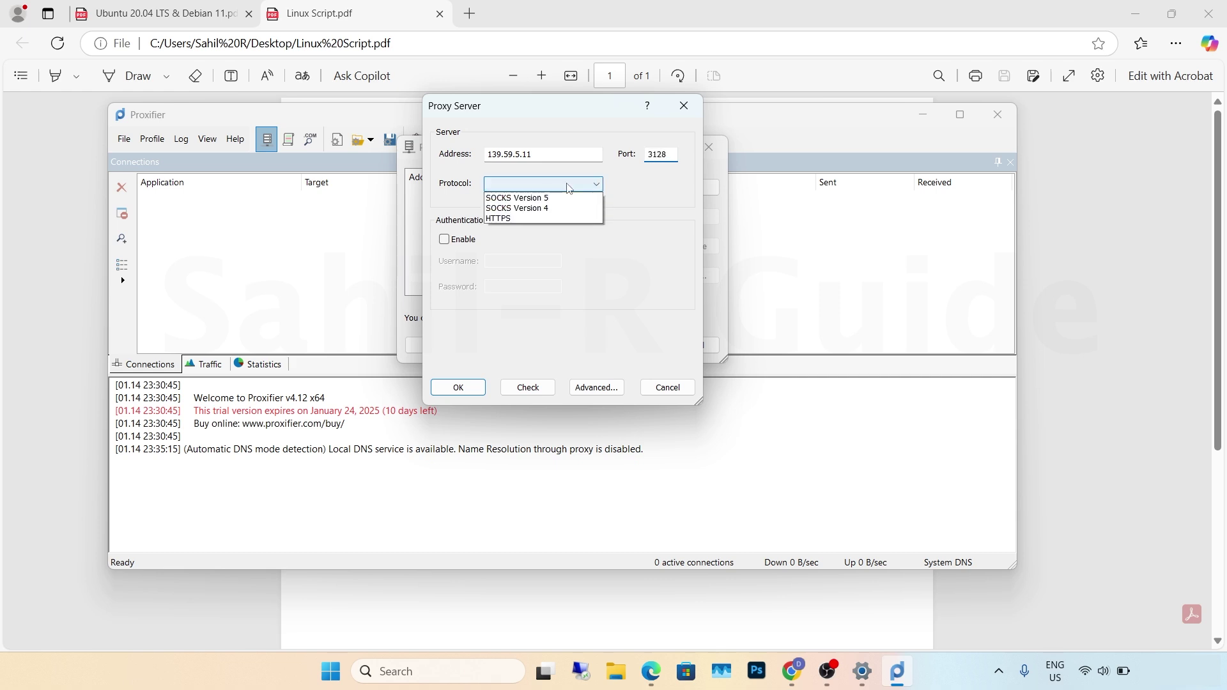
click(519, 218)
Enable authentication with the proxy username and password, then run the connection check
click(445, 241)
click(493, 261)
key(Tab)
click(528, 387)
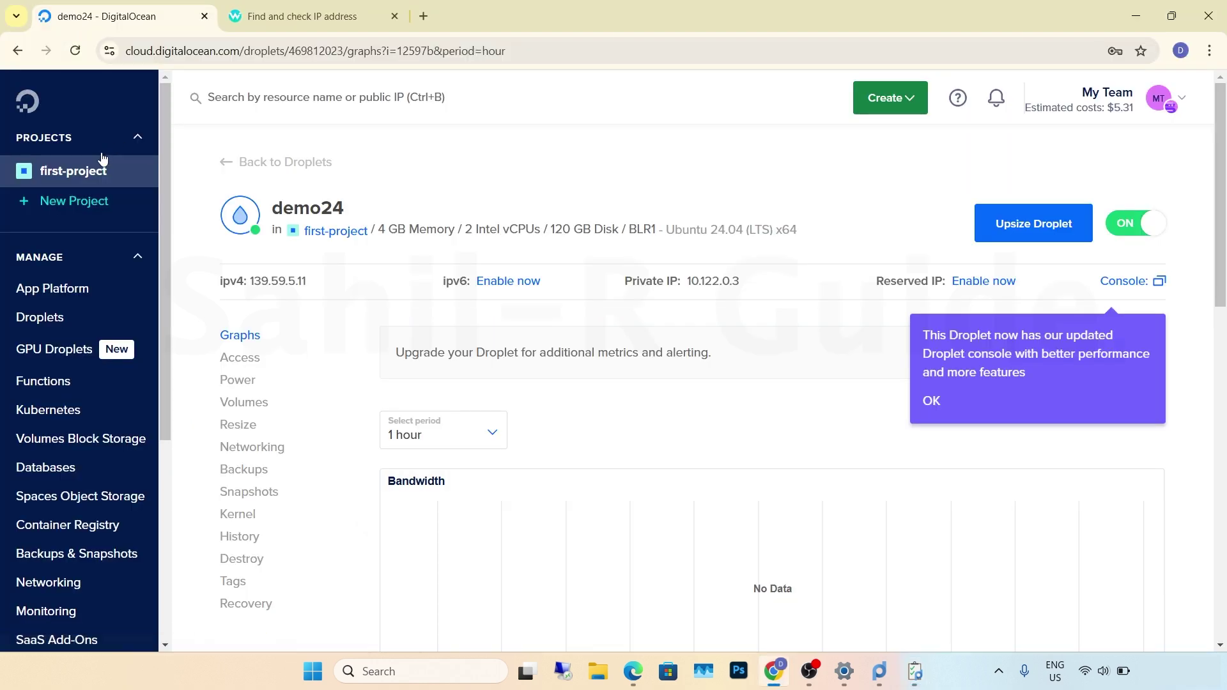
Open the demo20 droplet's details in DigitalOcean to get its IPv4 139.59.35.93
click(225, 170)
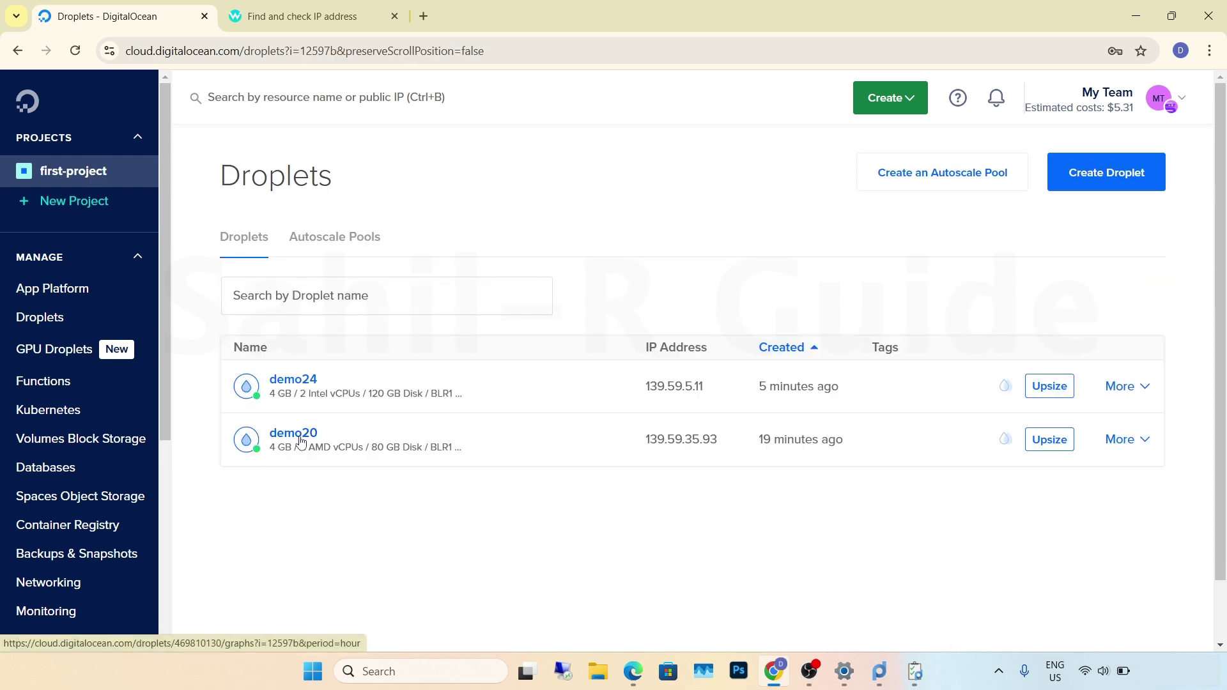
click(301, 439)
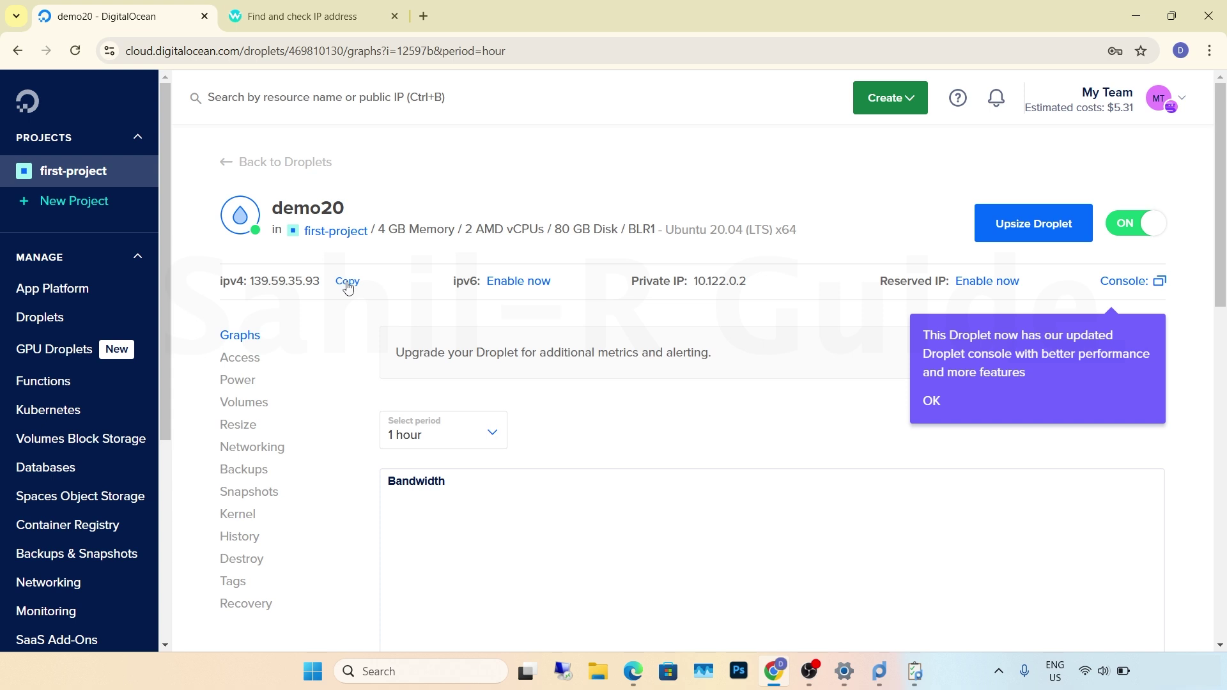
click(880, 672)
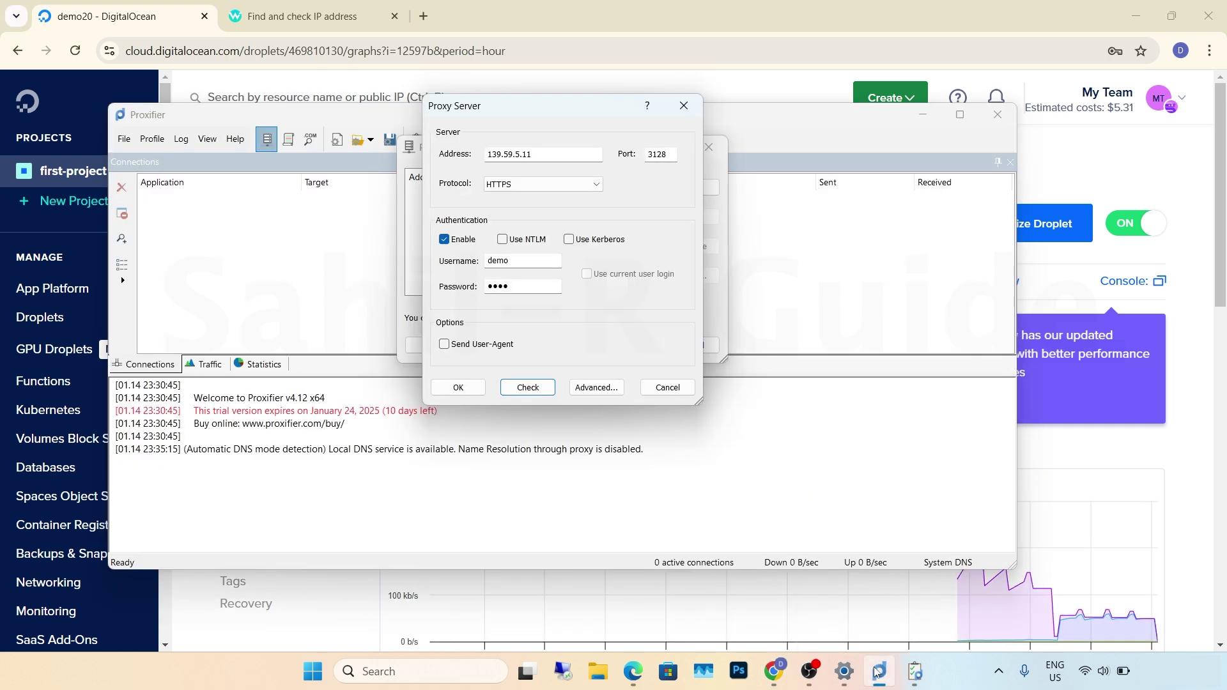
Replace the Proxifier address with 139.59.35.93 and check it; access is denied
click(539, 161)
key(BackSpace)
key(BackSpace)
key(BackSpace)
key(BackSpace)
key(BackSpace)
key(BackSpace)
key(BackSpace)
key(BackSpace)
key(BackSpace)
key(BackSpace)
key(BackSpace)
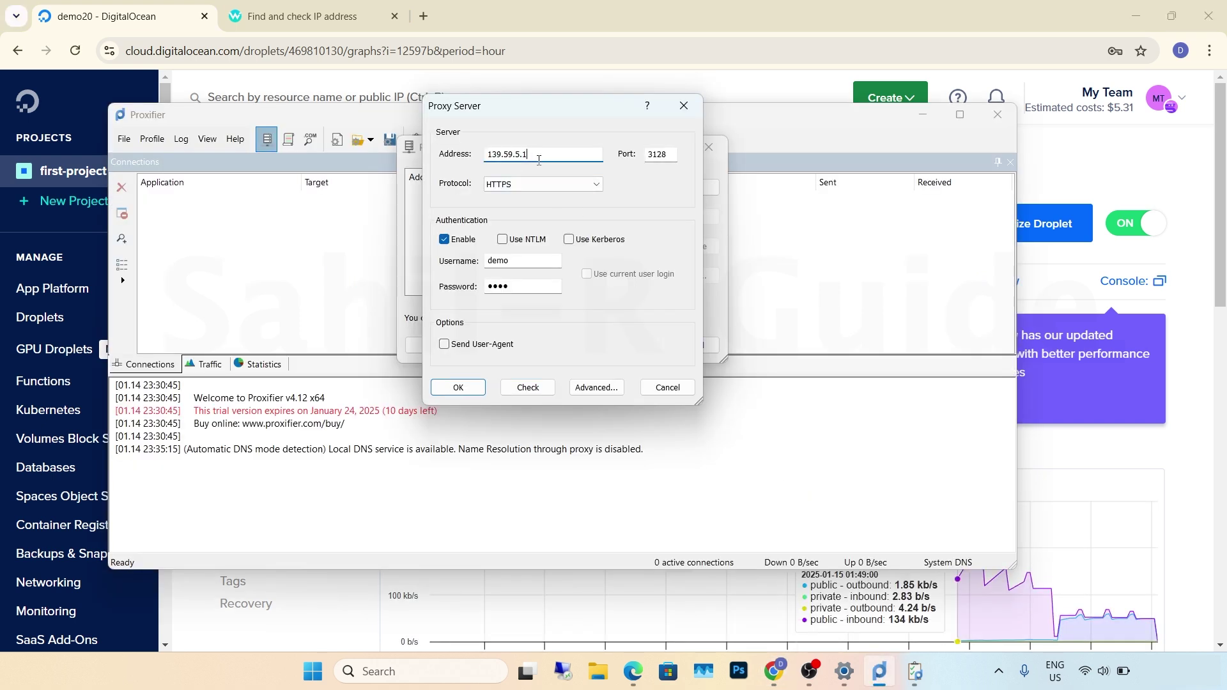
key(ctrl+v)
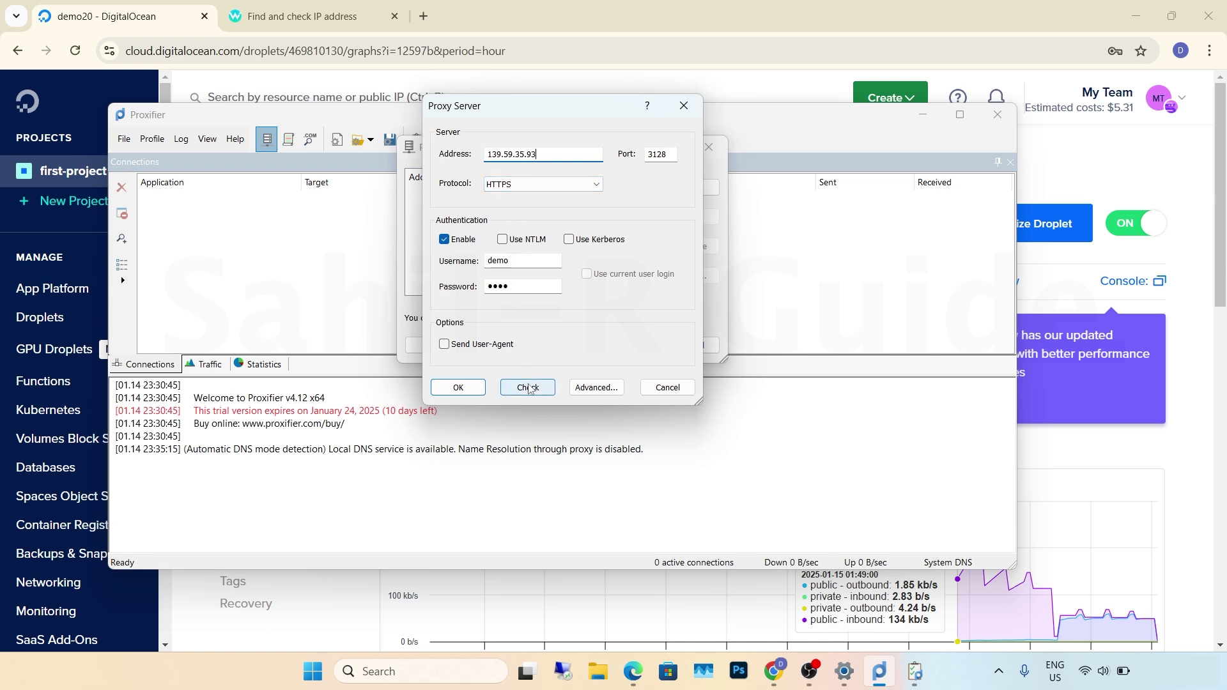
click(528, 388)
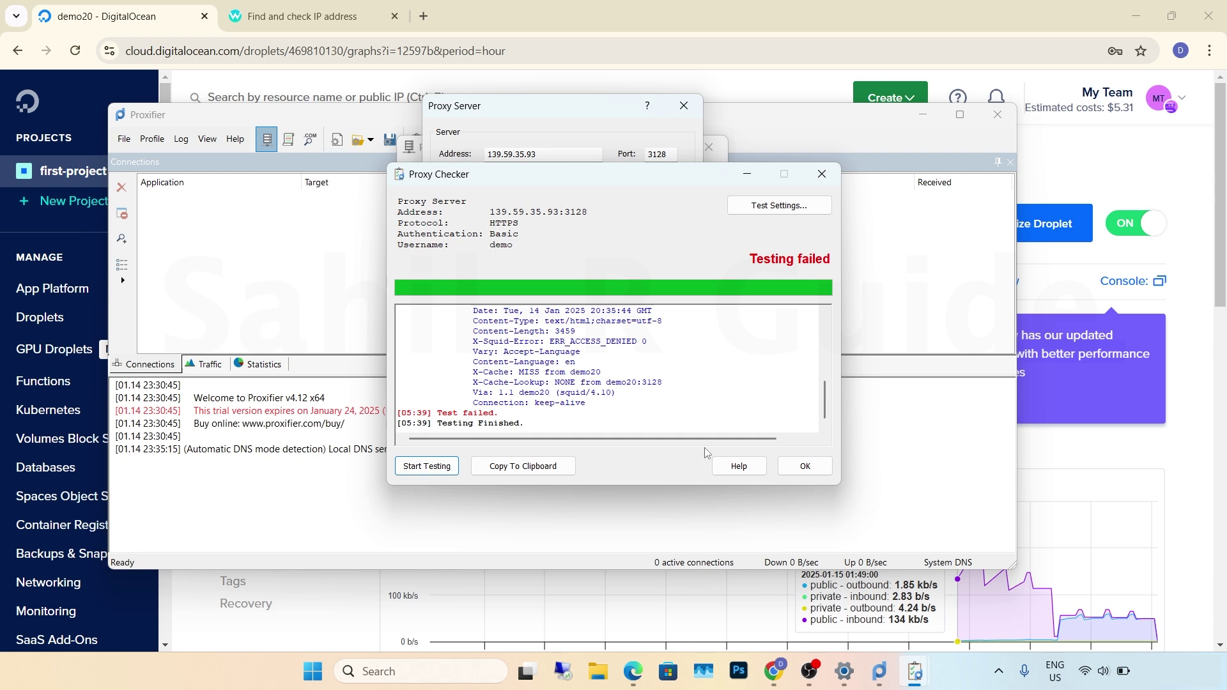
click(634, 670)
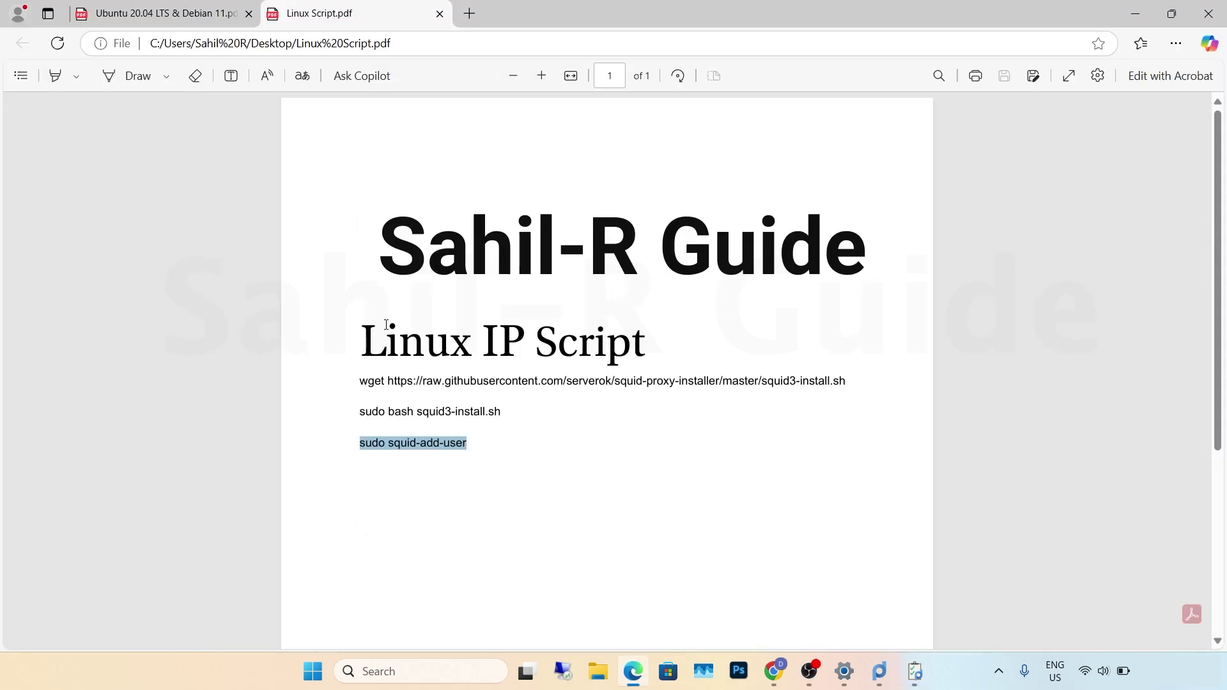
click(333, 311)
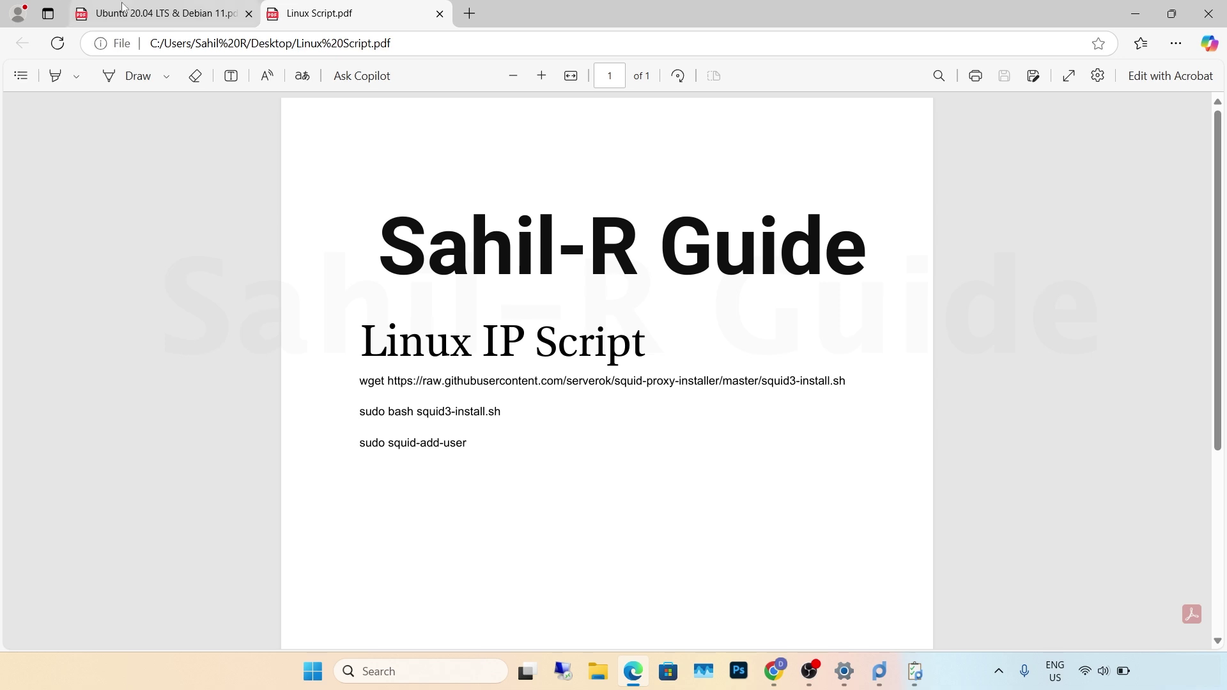
click(102, 13)
click(293, 230)
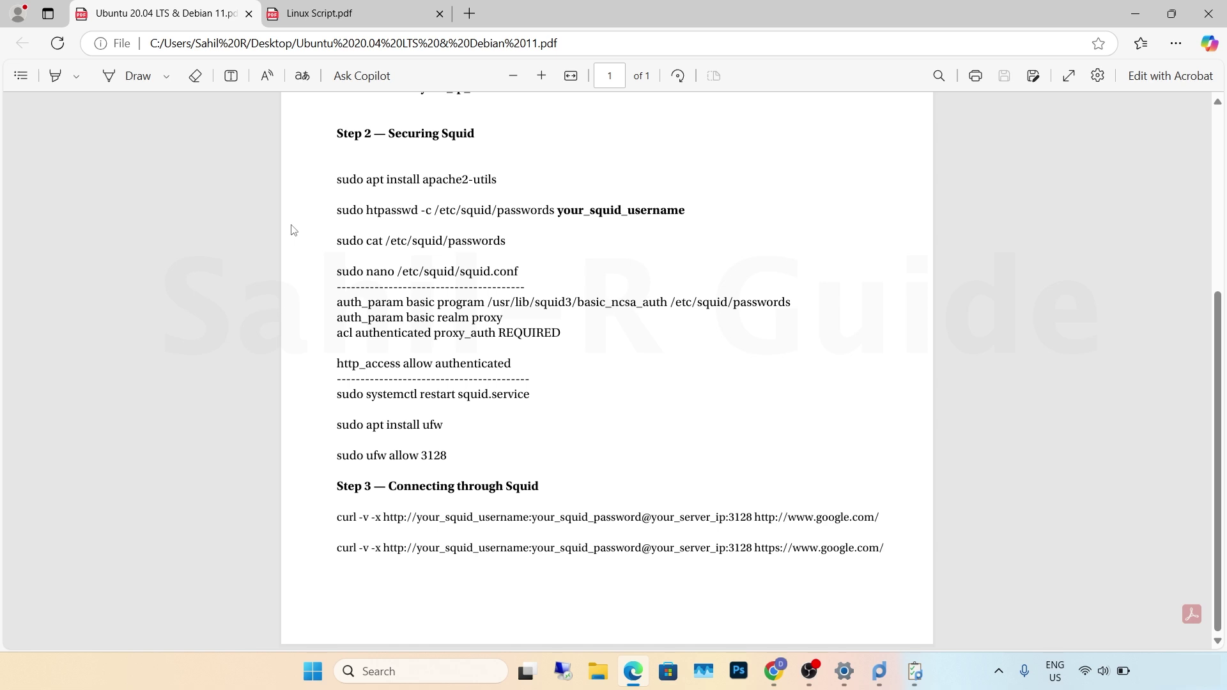
click(326, 9)
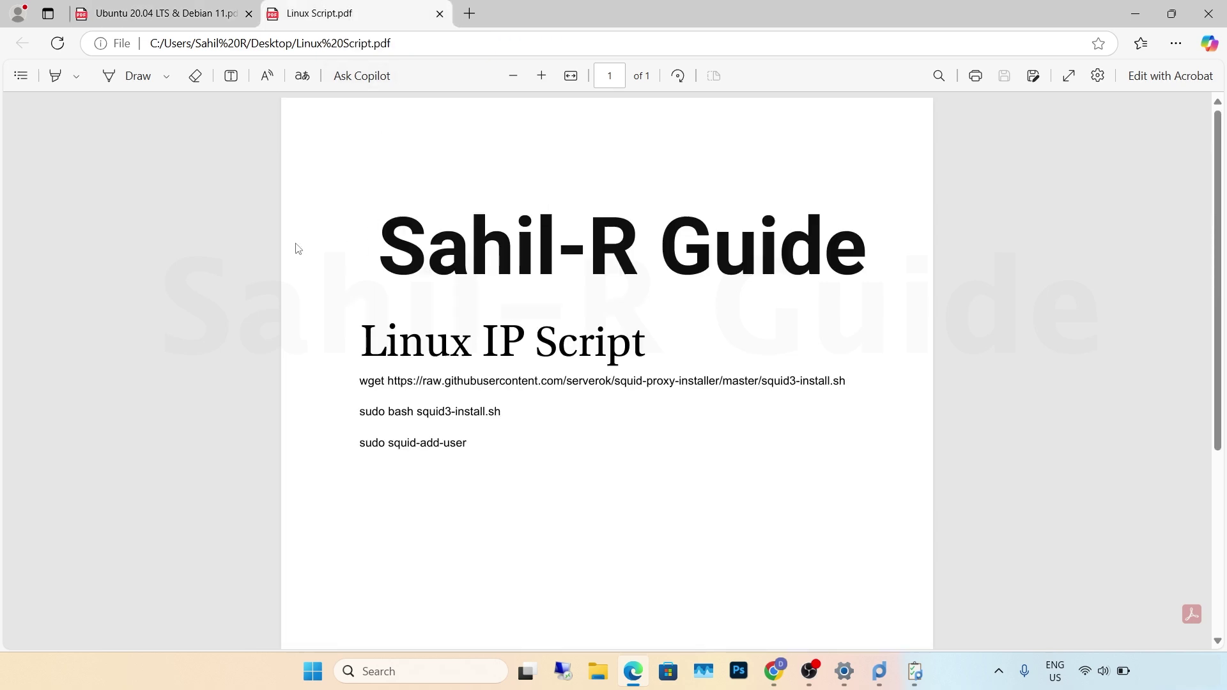
click(141, 9)
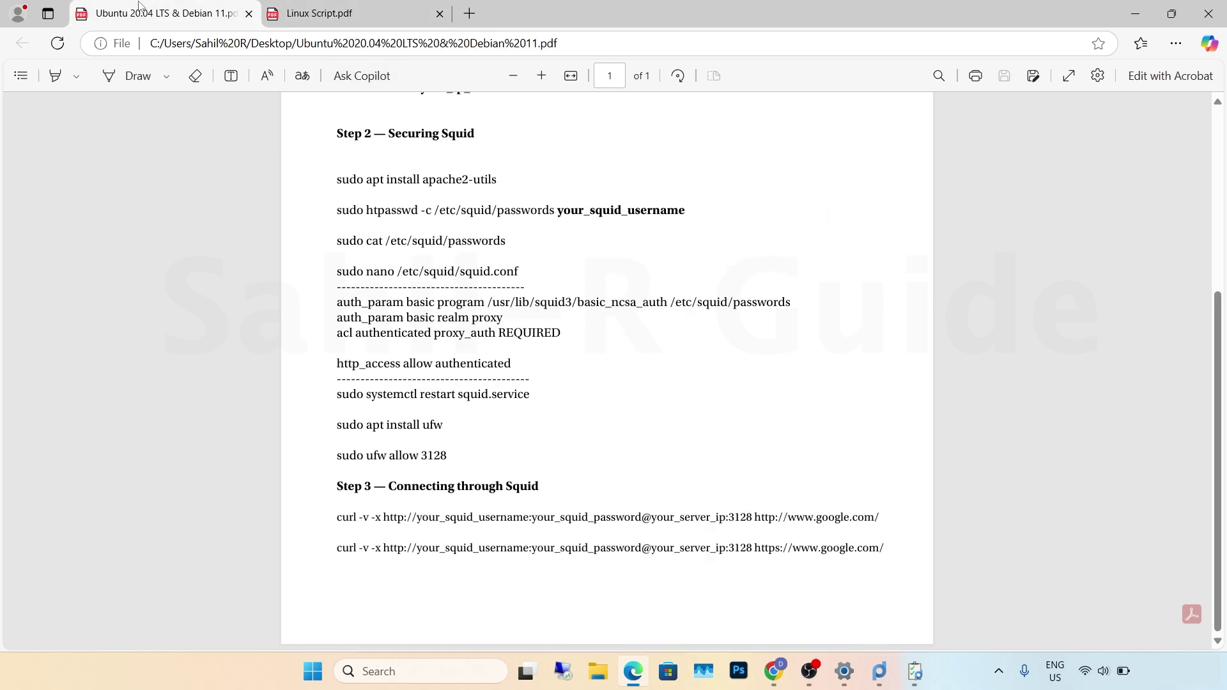
scroll(312, 221, up, 3)
scroll(311, 221, up, 1)
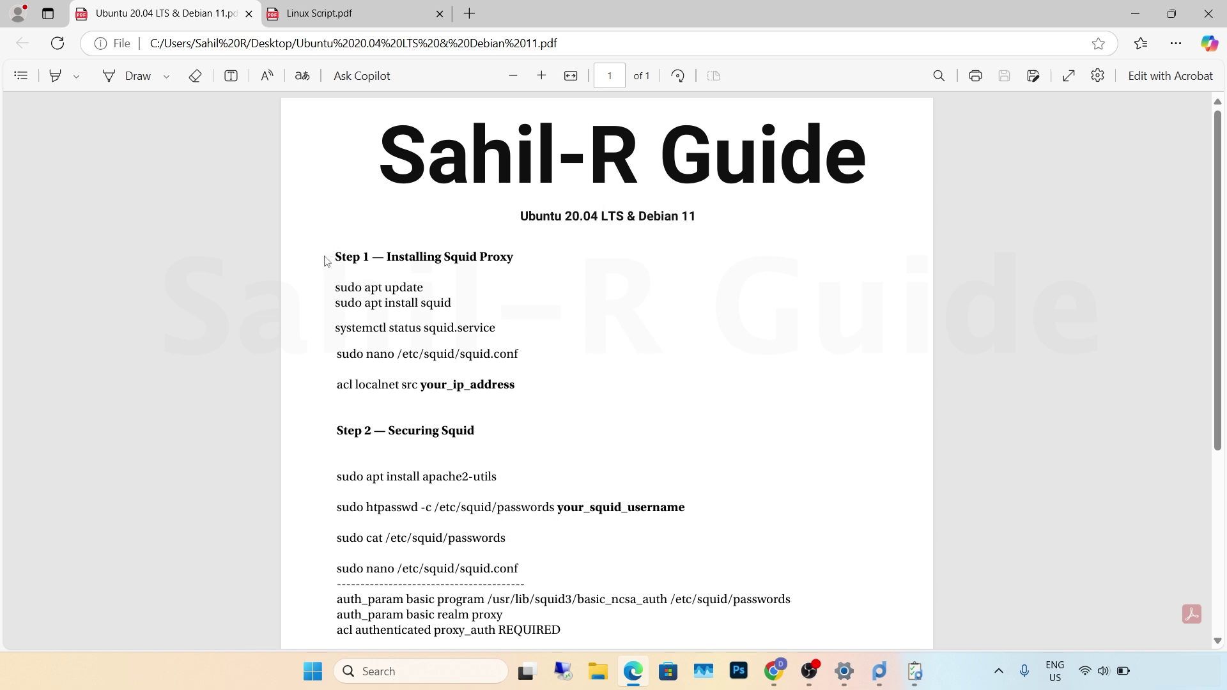
click(345, 8)
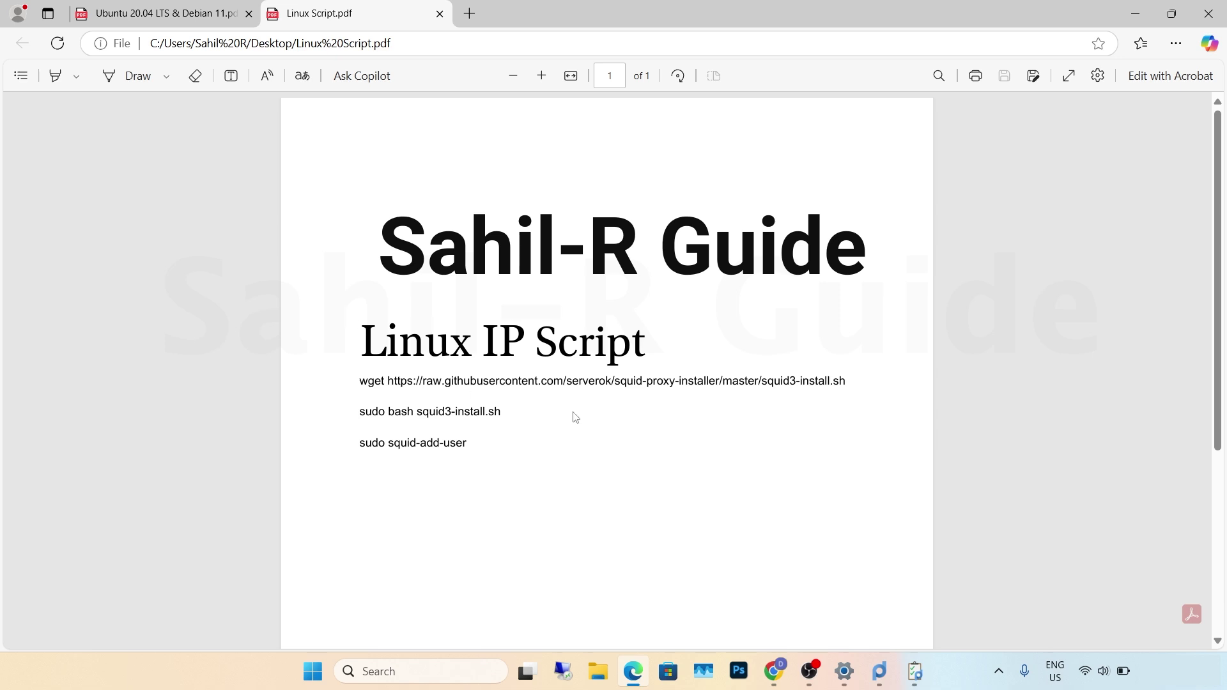
click(774, 671)
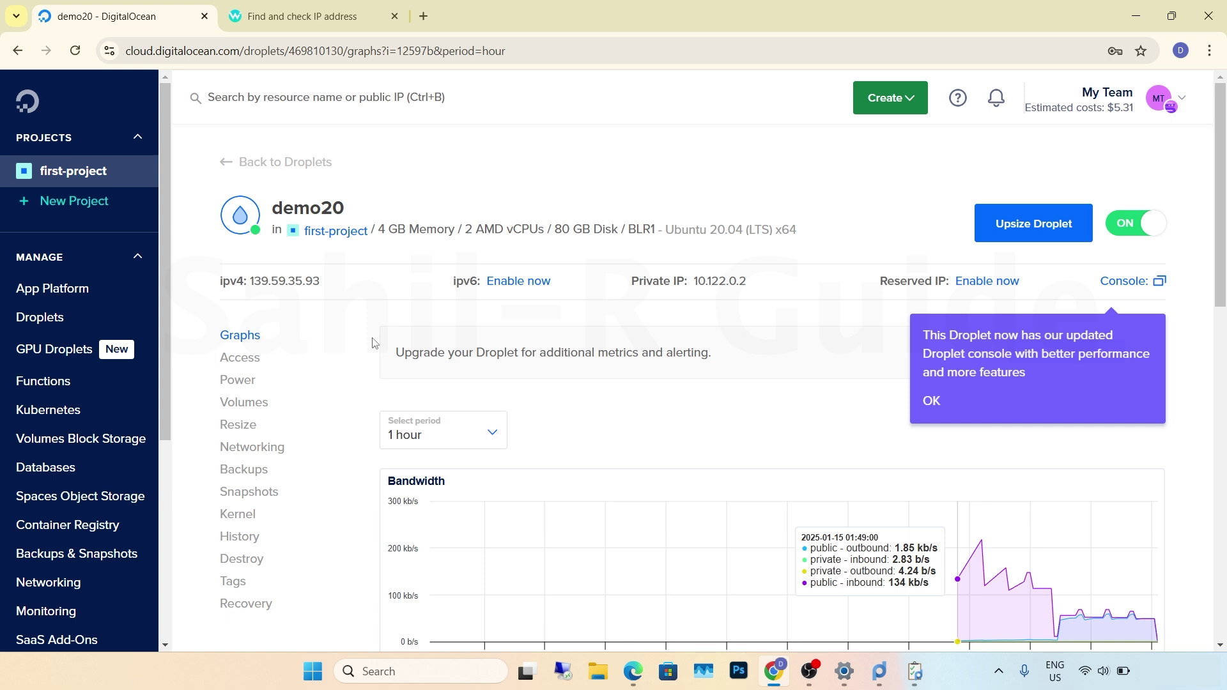
key(alt+Tab)
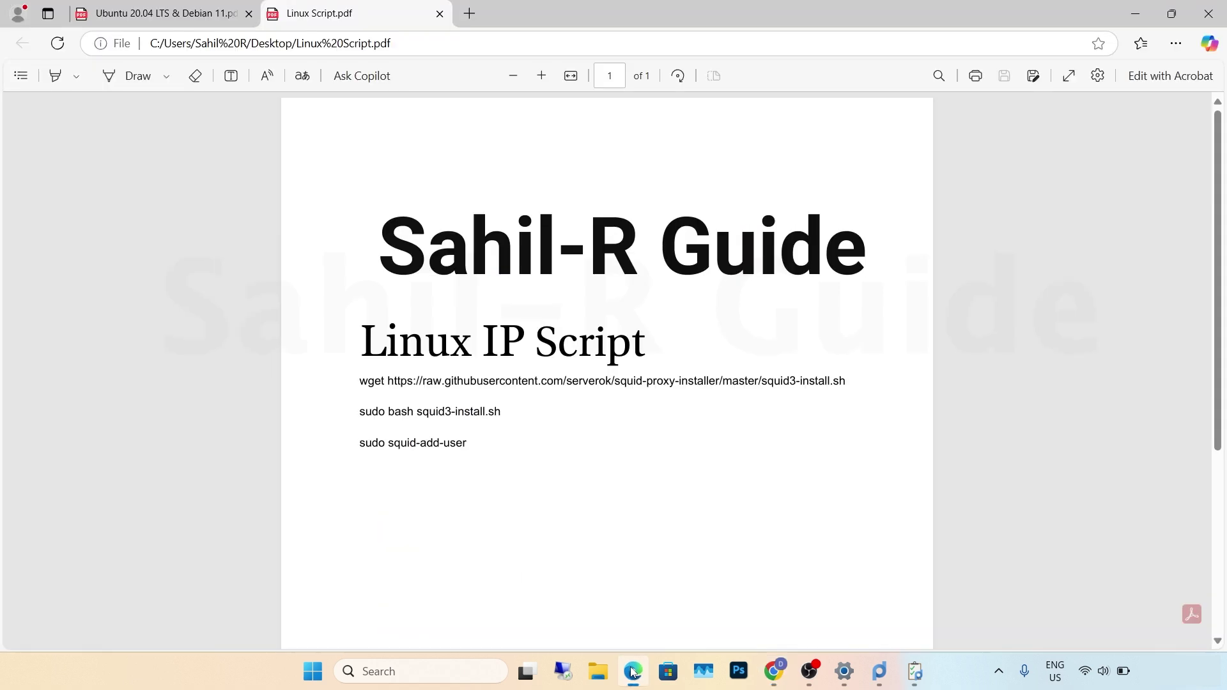
click(153, 13)
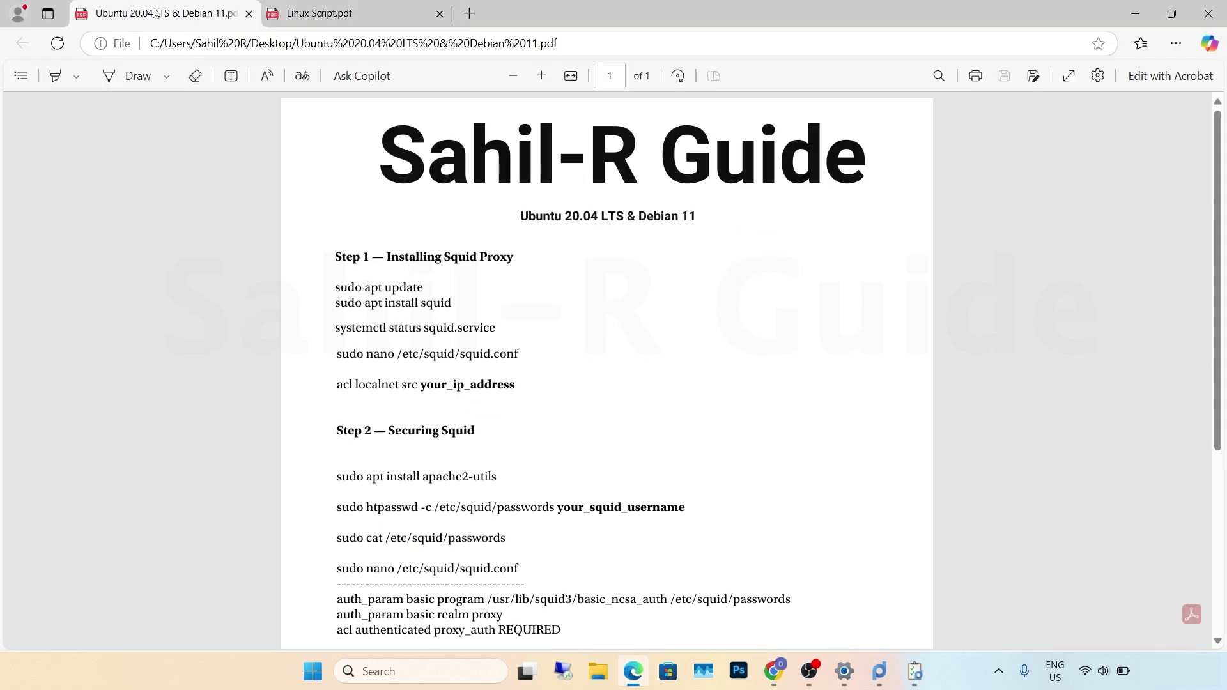
click(319, 24)
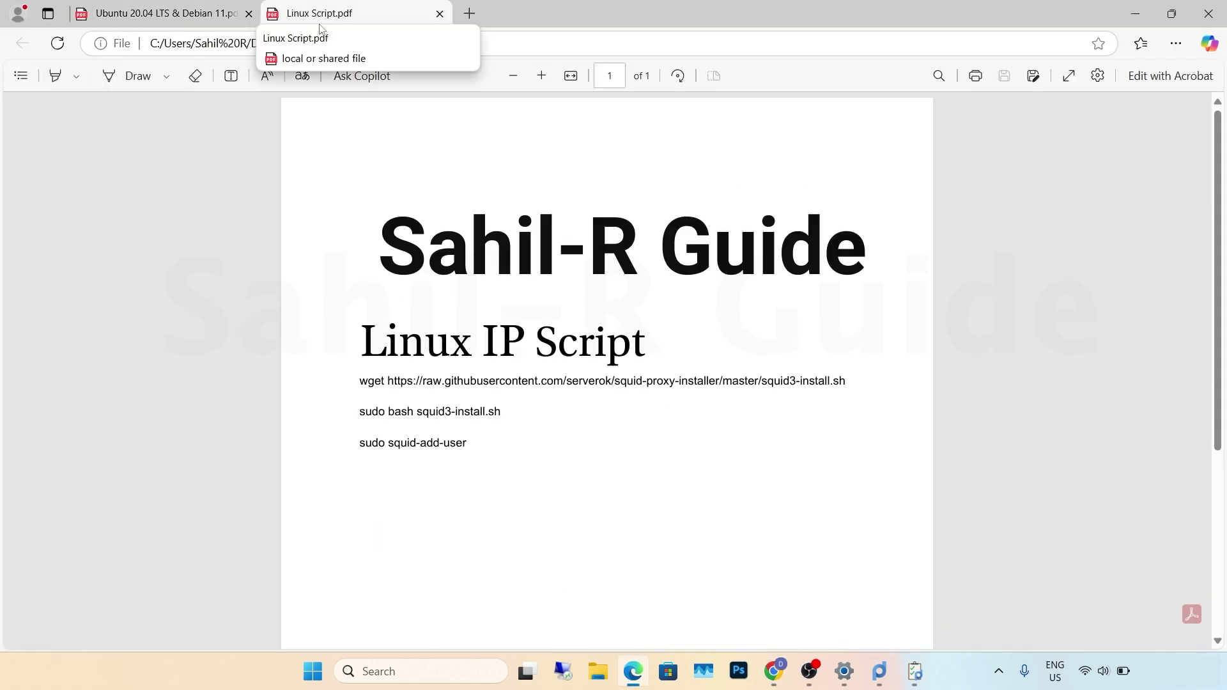